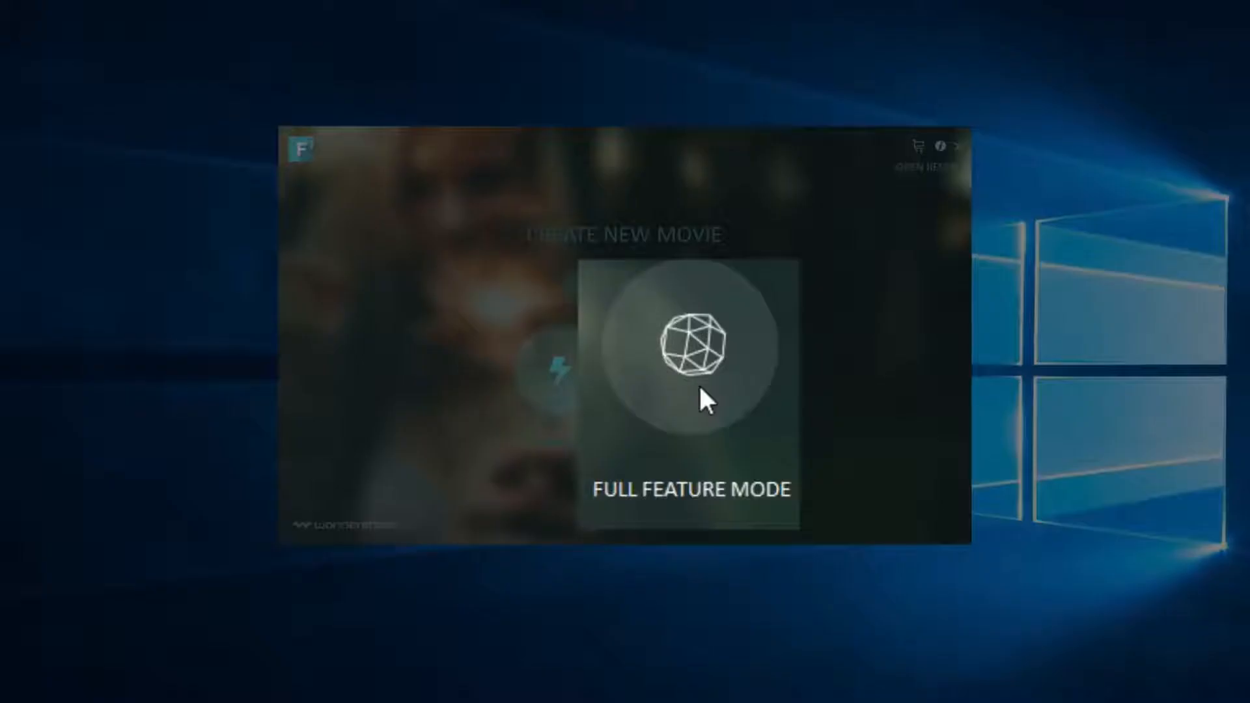
- Start a new movie in Full Feature Mode
{"action": "left_click", "coordinate": [700, 388]}
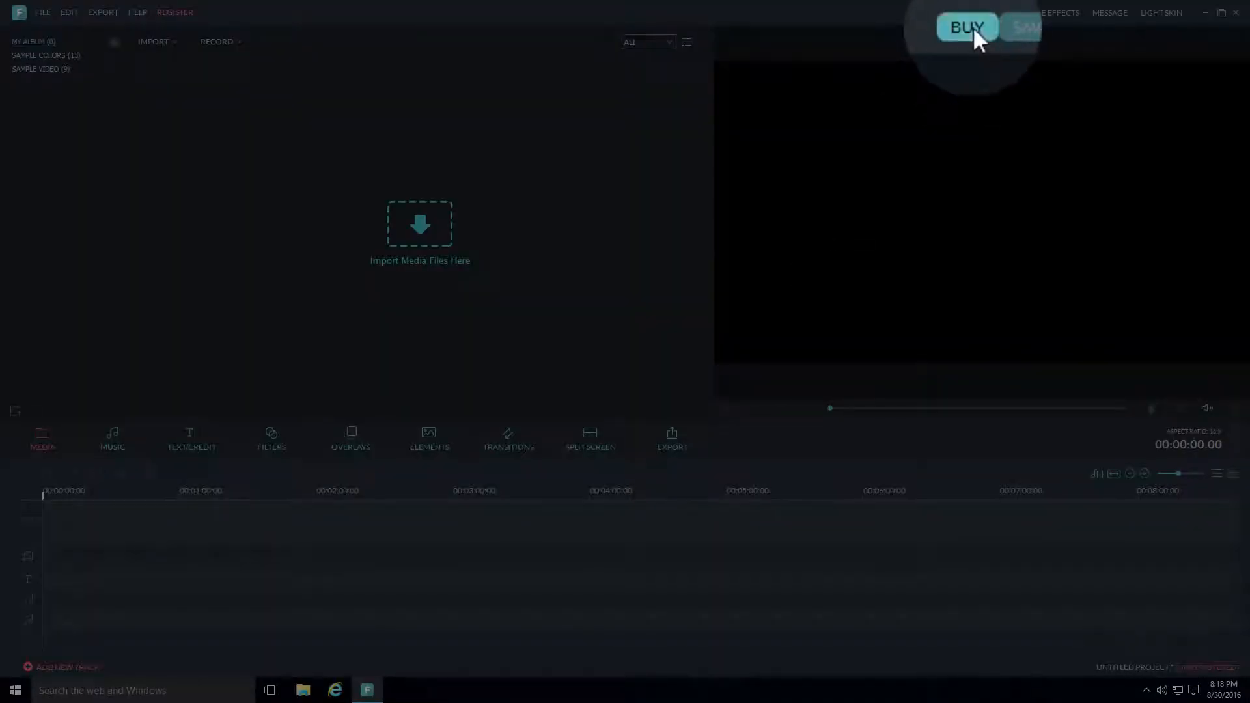
- Open the license purchase page and examine the Lifetime License pricing
{"action": "left_click", "coordinate": [972, 26]}
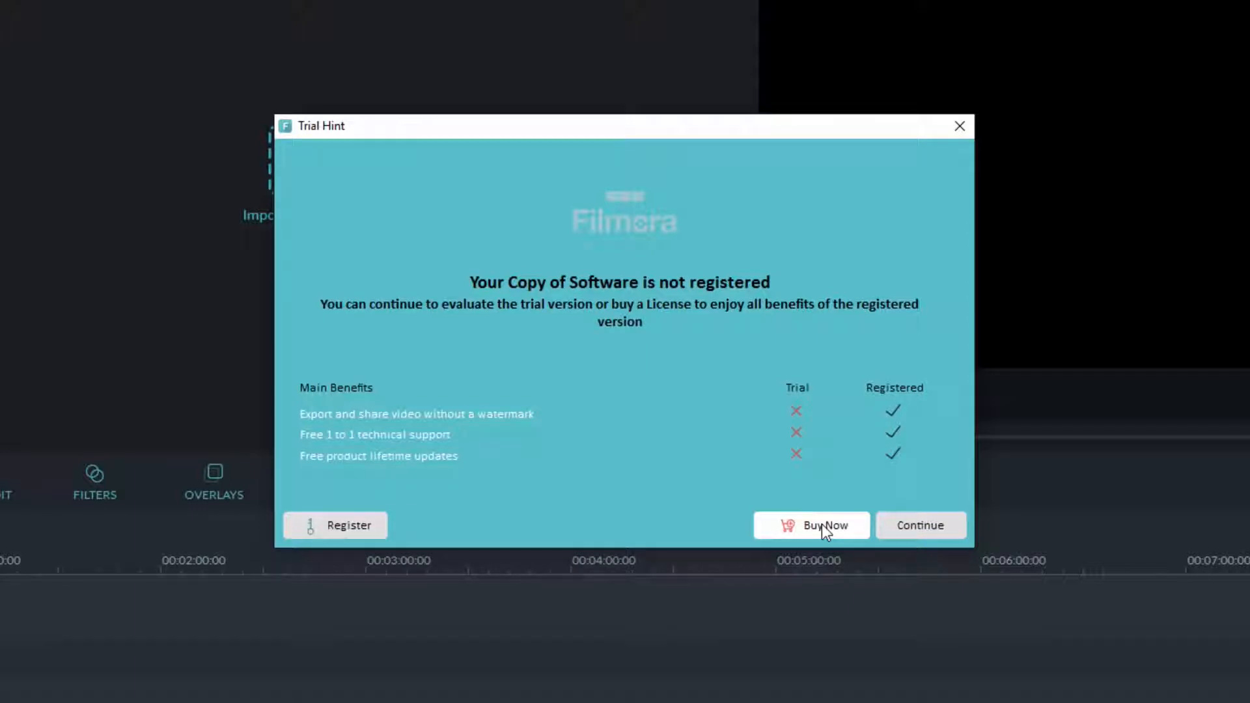
{"action": "left_click", "coordinate": [821, 525]}
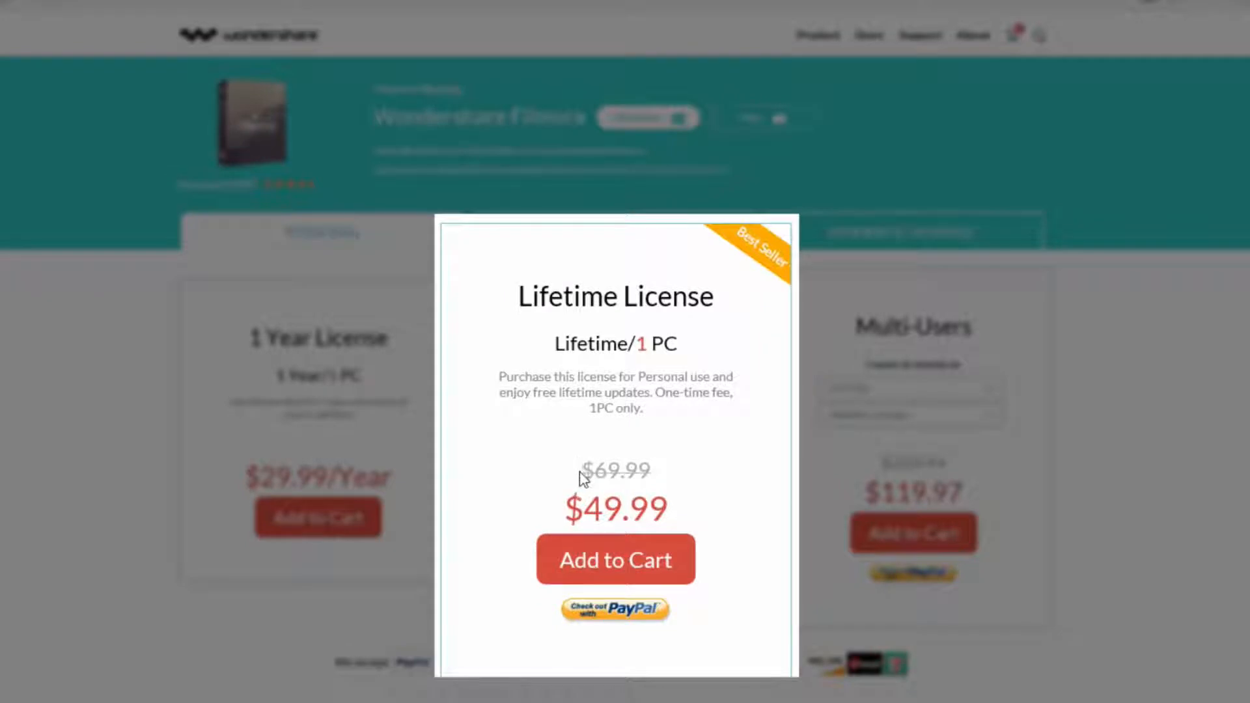
{"action": "left_click_drag", "start_coordinate": [589, 465], "coordinate": [643, 470]}
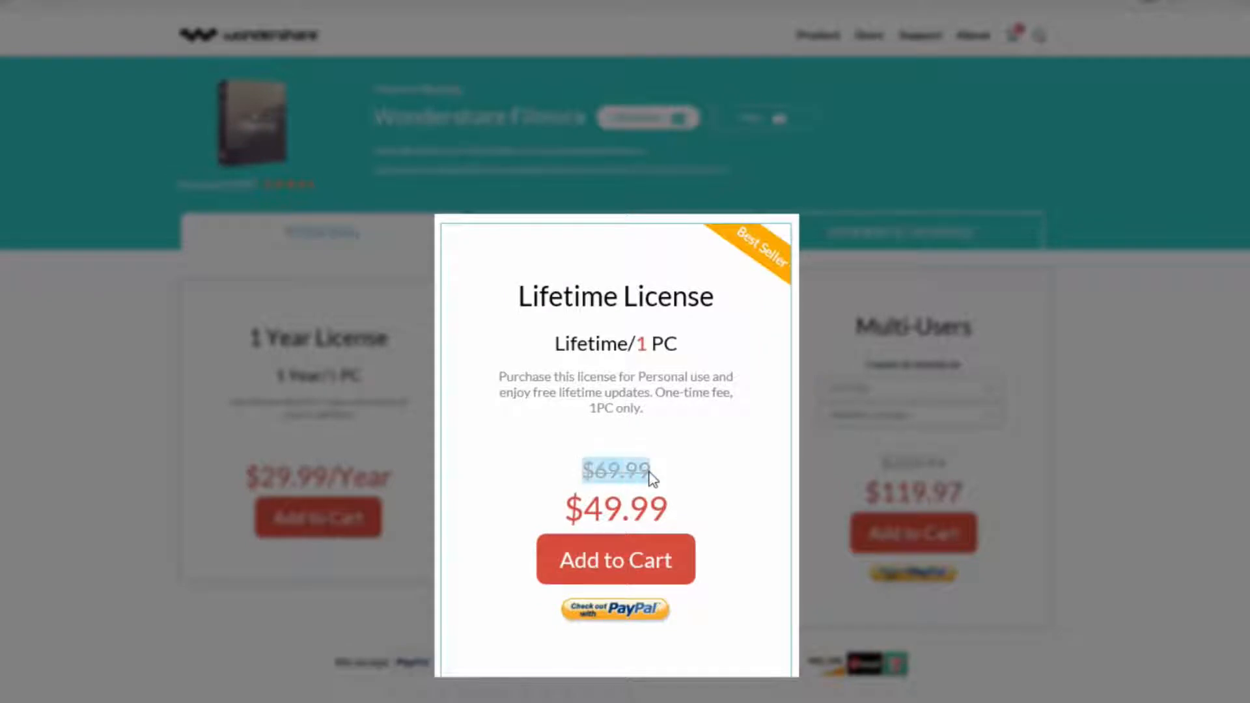
{"action": "left_click", "coordinate": [645, 479]}
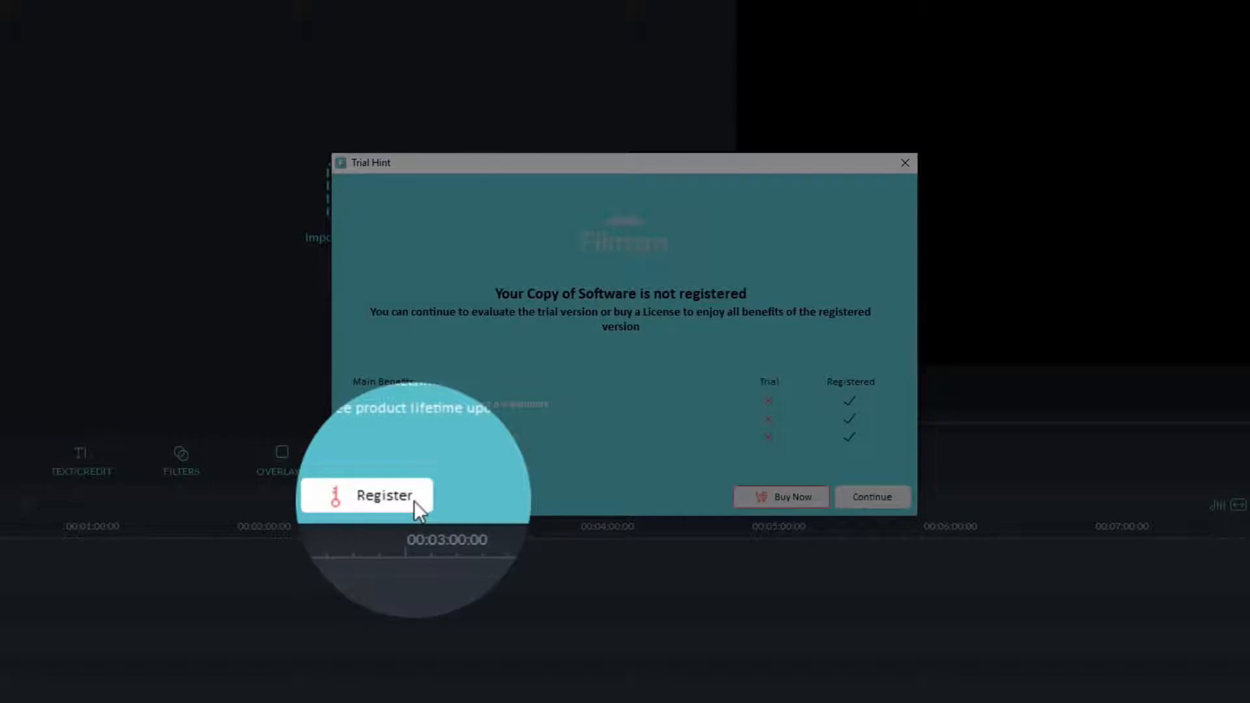
- Open the software registration form for the licensed e-mail and registration code
{"action": "left_click", "coordinate": [416, 505]}
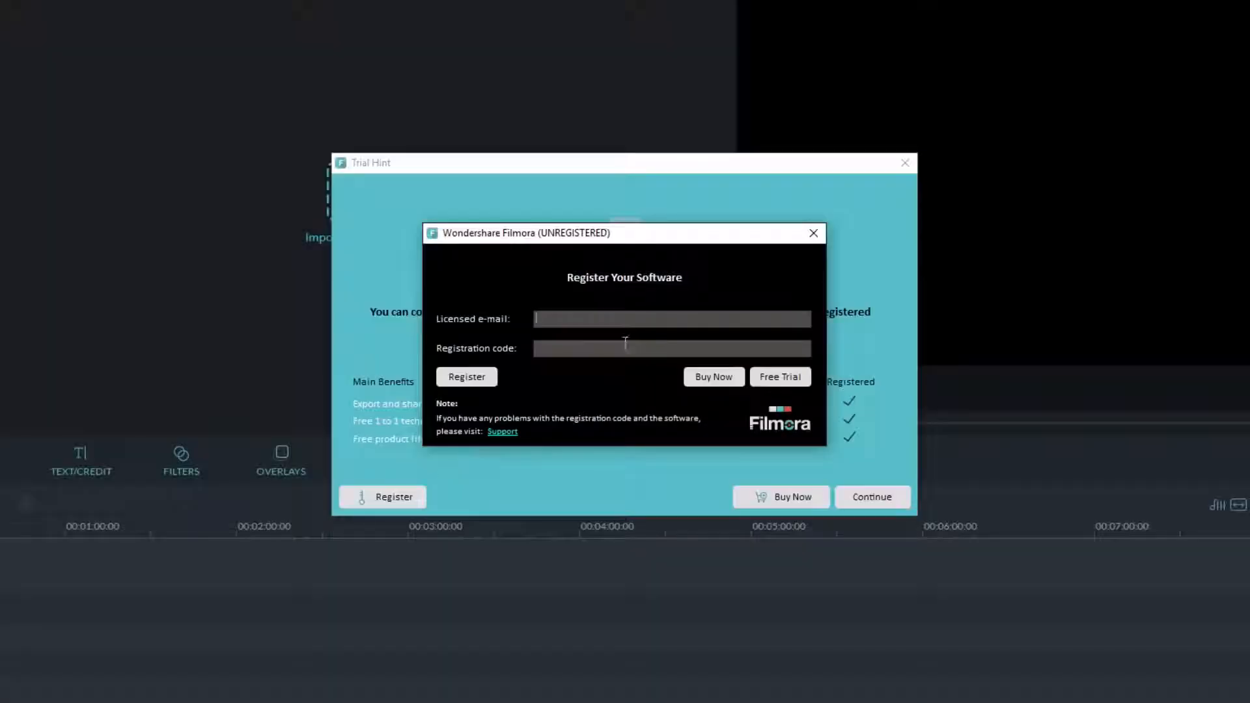
{"action": "left_click", "coordinate": [489, 376]}
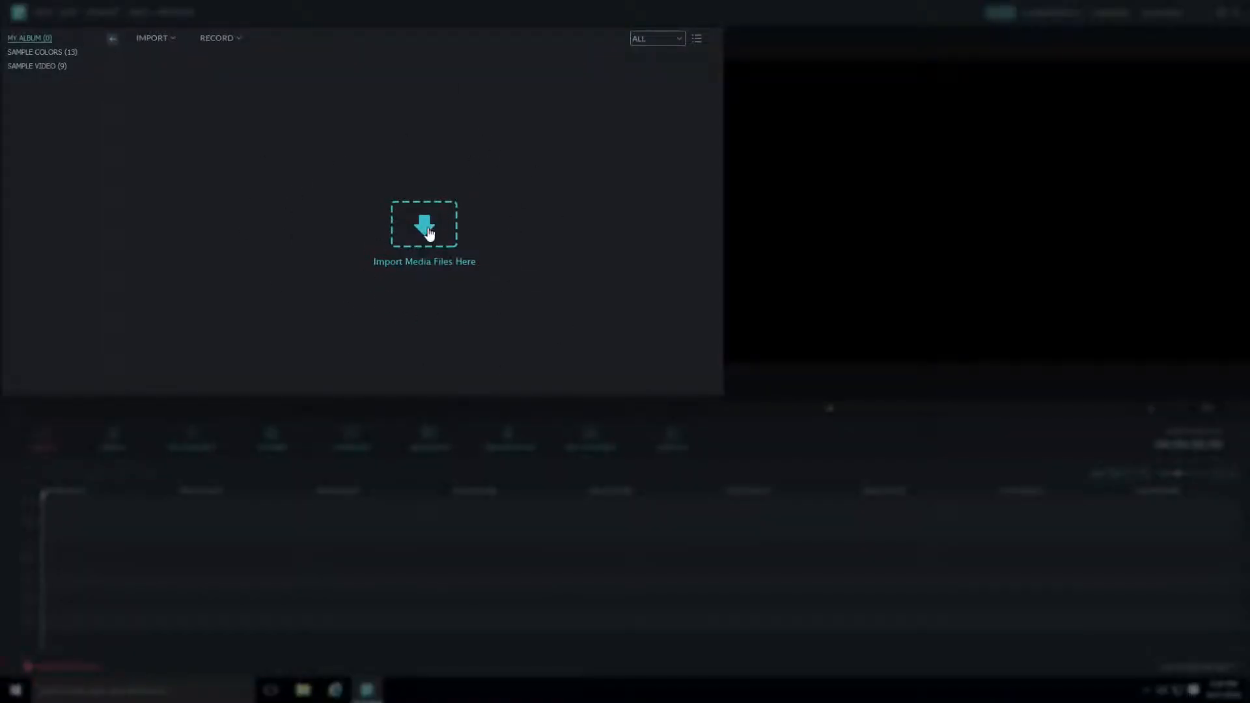
- Import the video files drone and footage-1 through footage-5 from the Videos folder into the media library
{"action": "left_click", "coordinate": [172, 40]}
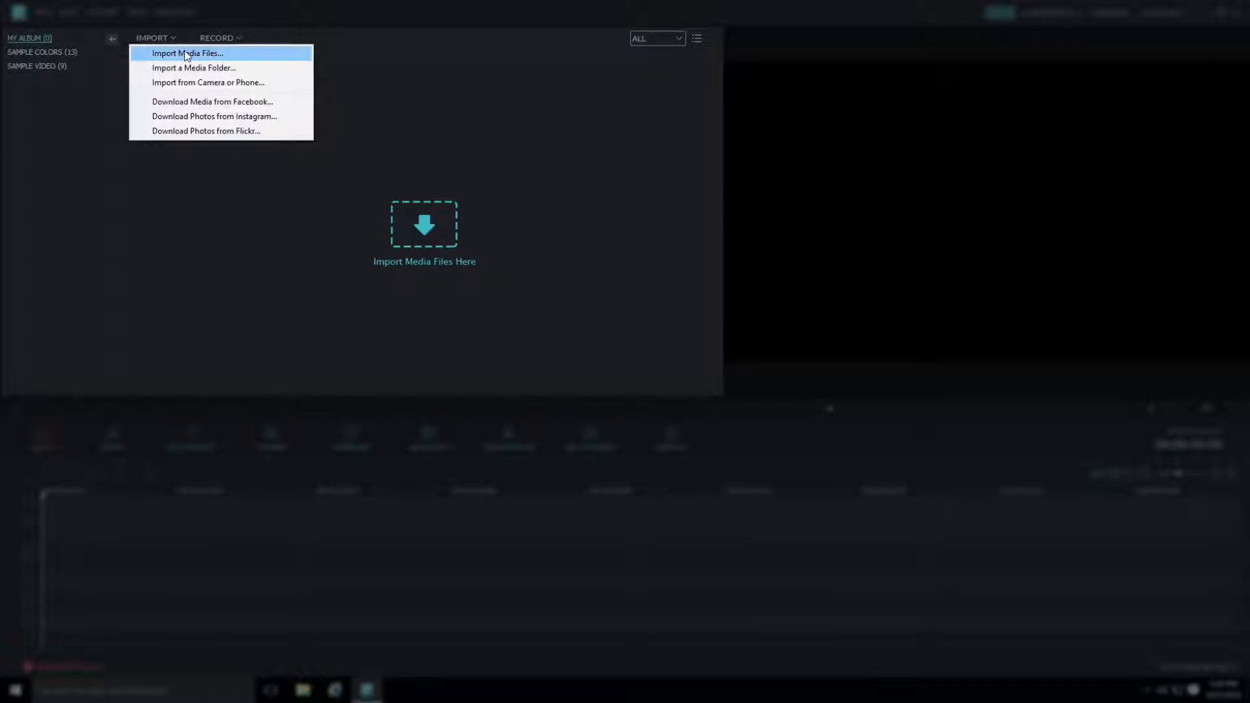
{"action": "left_click", "coordinate": [186, 55]}
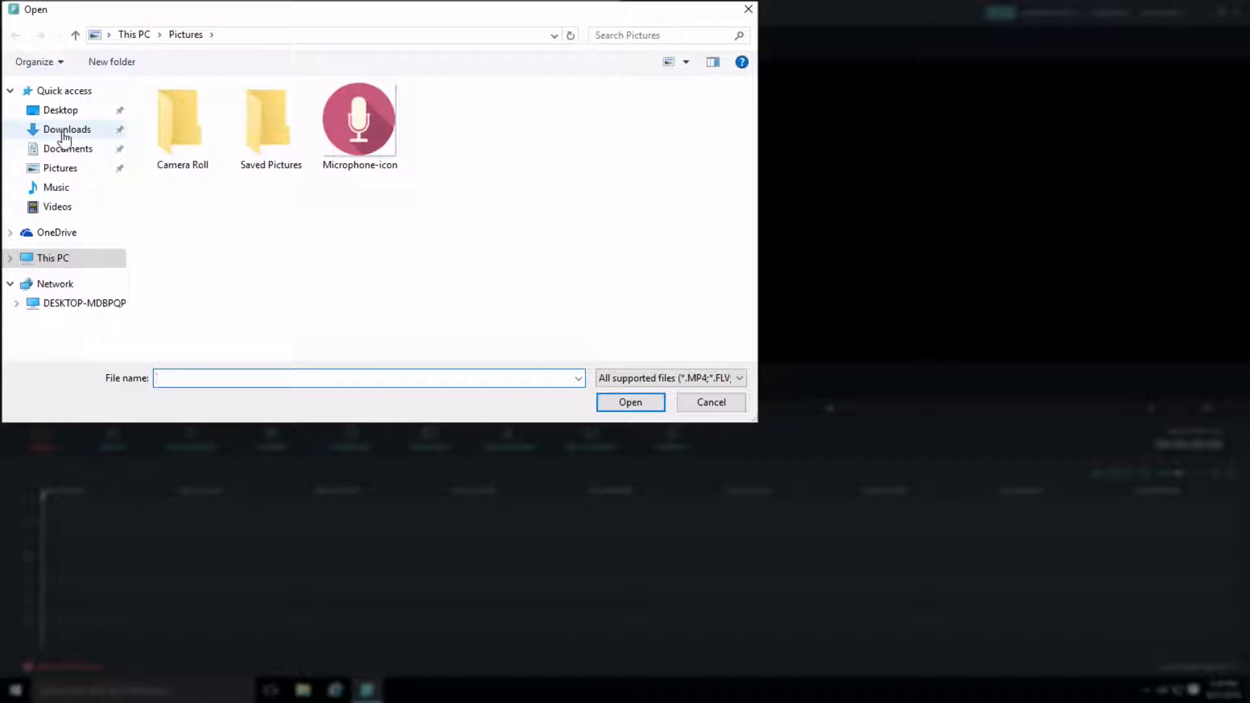
{"action": "left_click", "coordinate": [65, 206]}
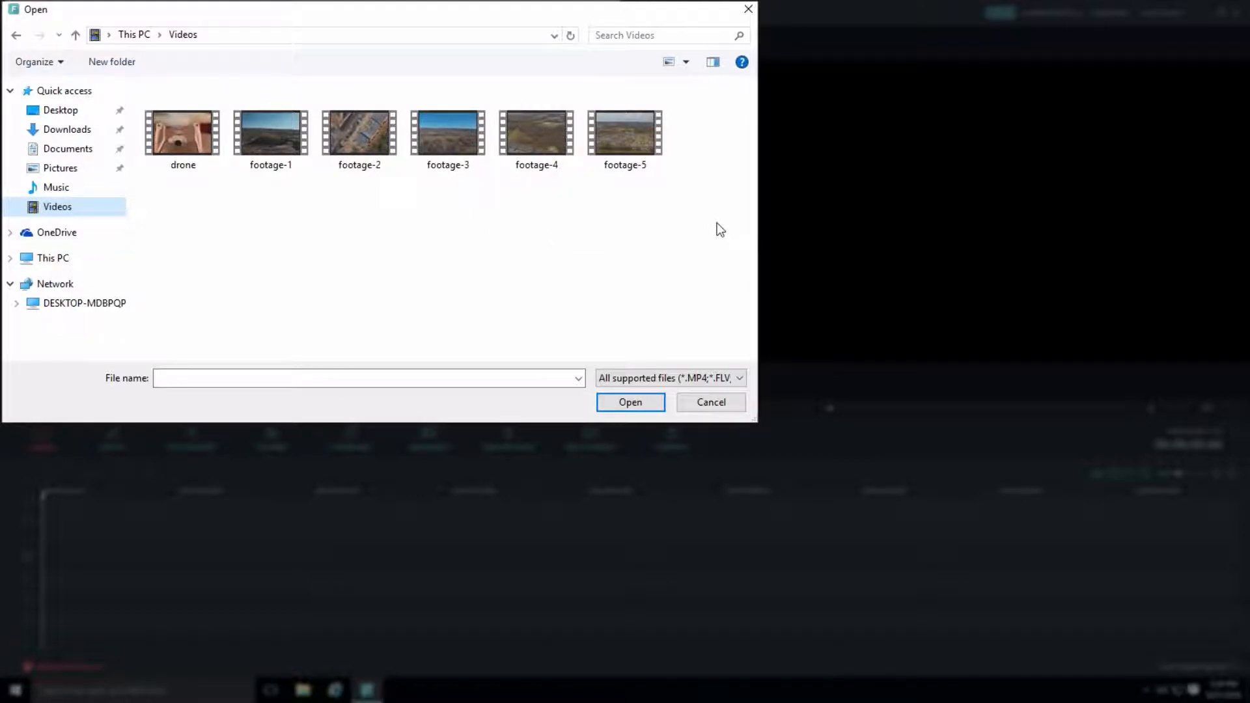
{"action": "left_click_drag", "start_coordinate": [719, 225], "coordinate": [196, 135]}
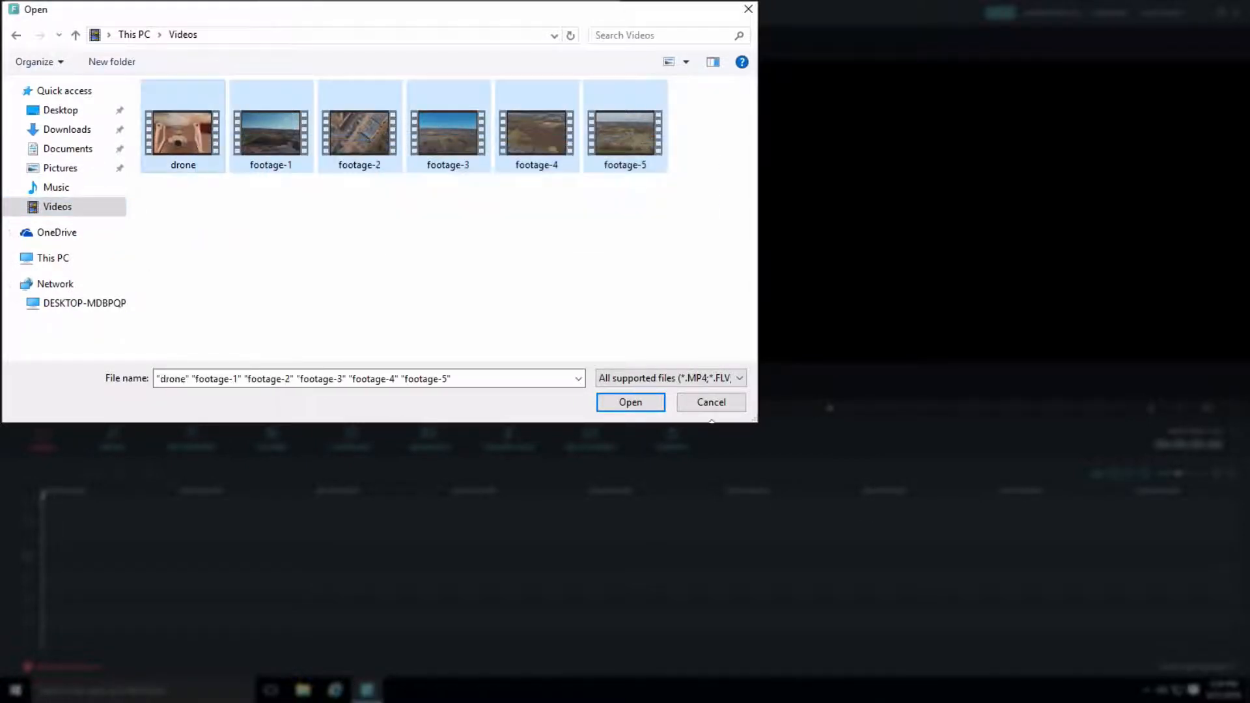
{"action": "left_click", "coordinate": [641, 403]}
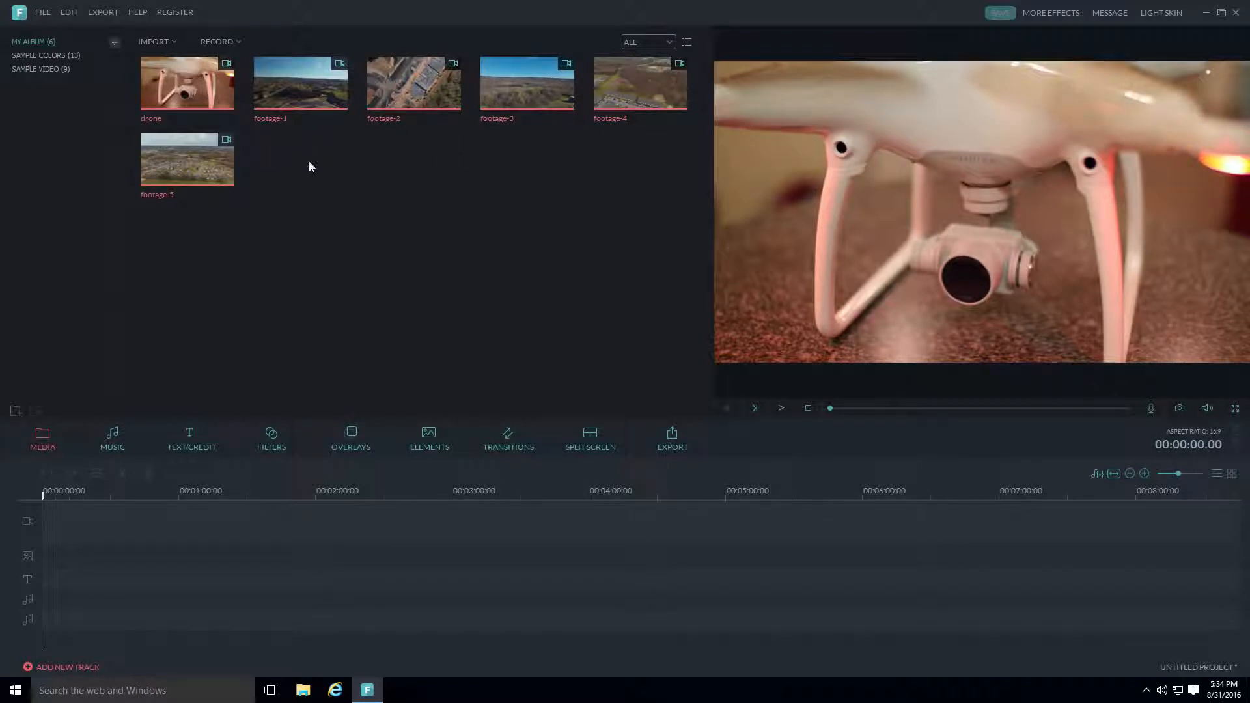
- Import the Microphone-icon image from the Pictures folder into the media library
{"action": "left_click", "coordinate": [158, 39]}
{"action": "left_click", "coordinate": [200, 49]}
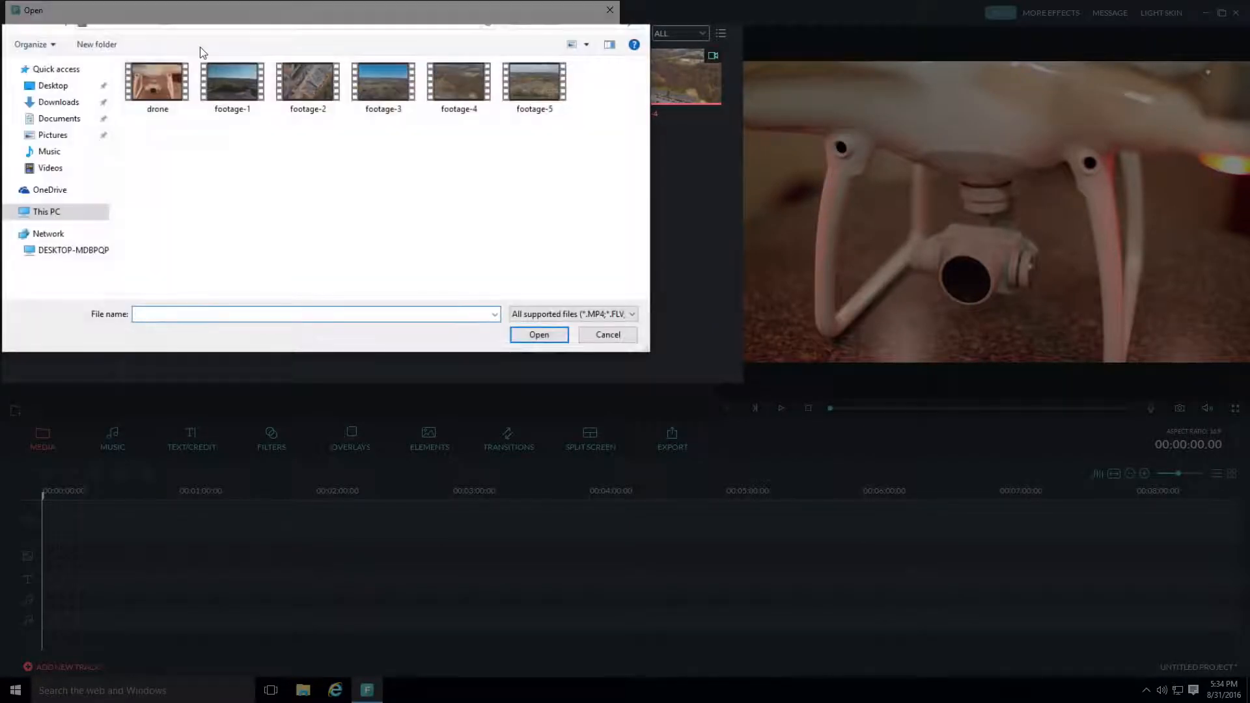
{"action": "left_click", "coordinate": [73, 138]}
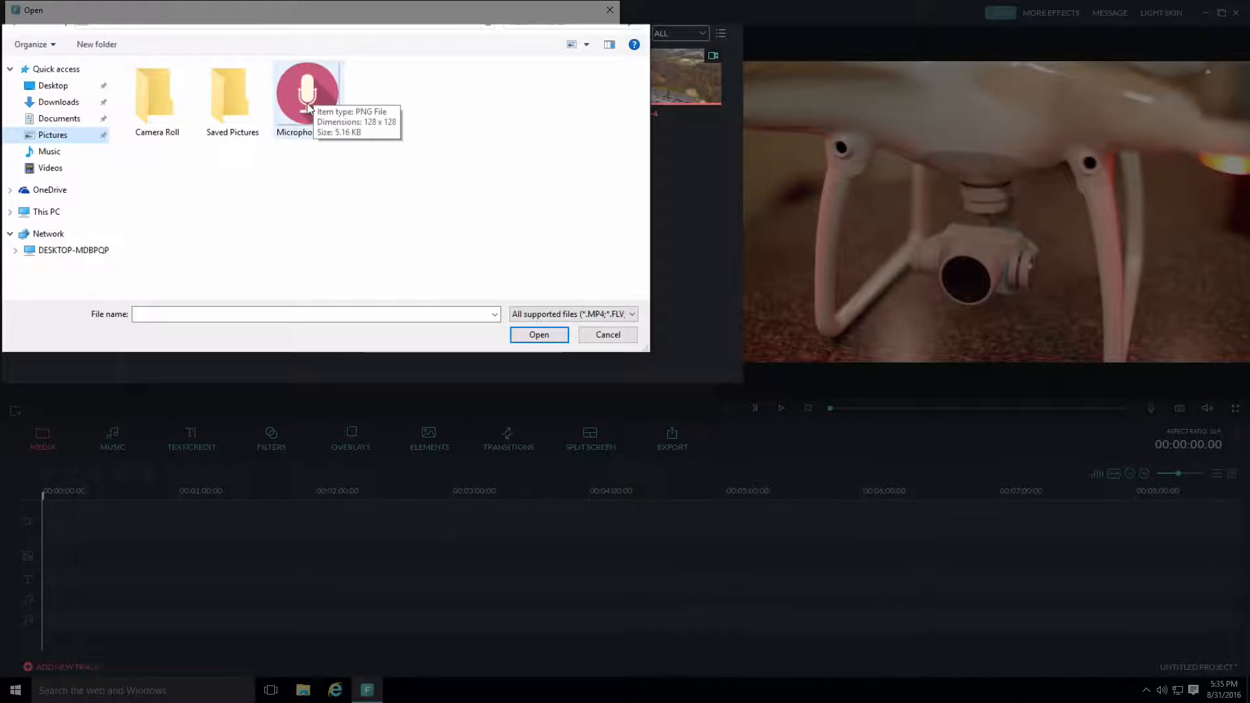
{"action": "double_click", "coordinate": [311, 124]}
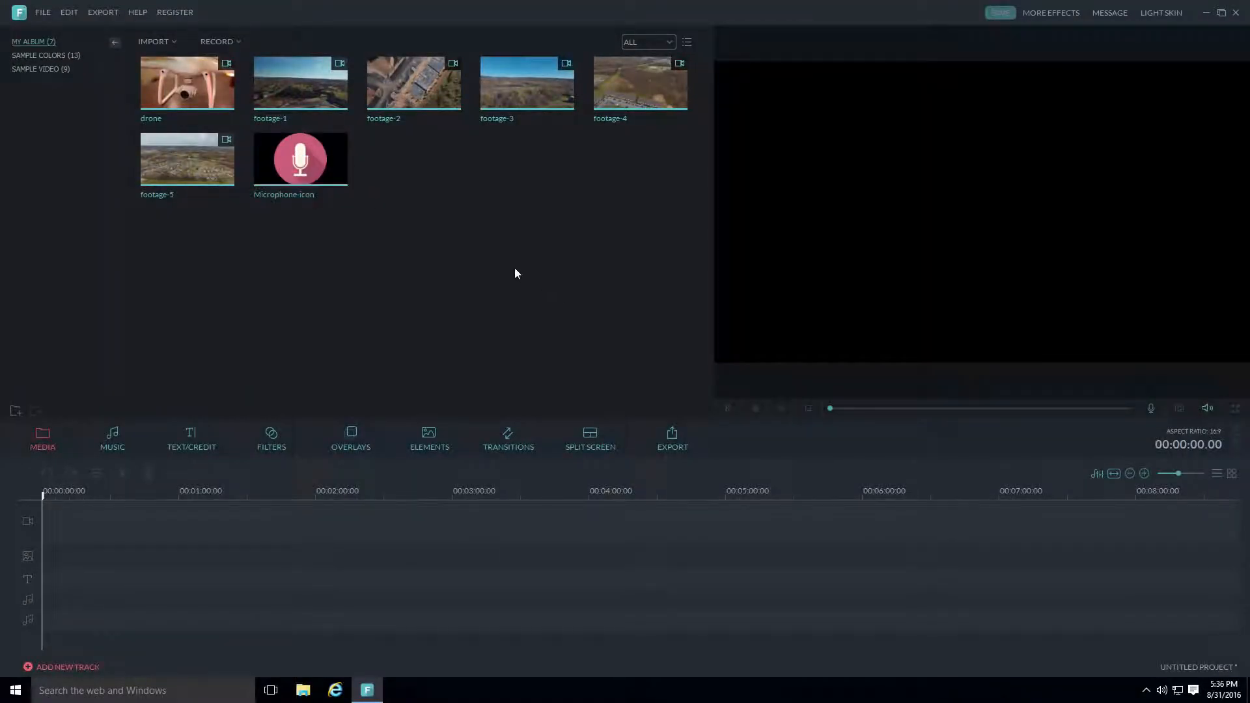
- Import the Mechanolith audio file from the Music folder into the media library
{"action": "left_click", "coordinate": [174, 39]}
{"action": "left_click", "coordinate": [190, 55]}
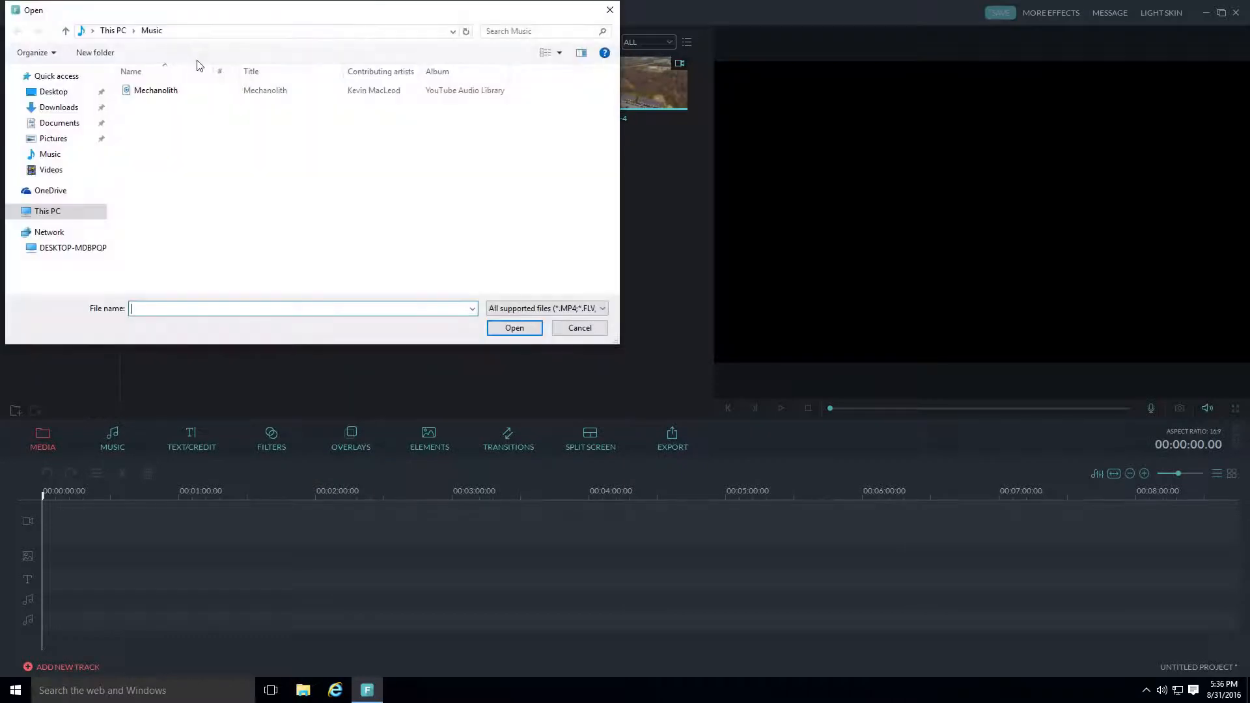
{"action": "left_click", "coordinate": [172, 92]}
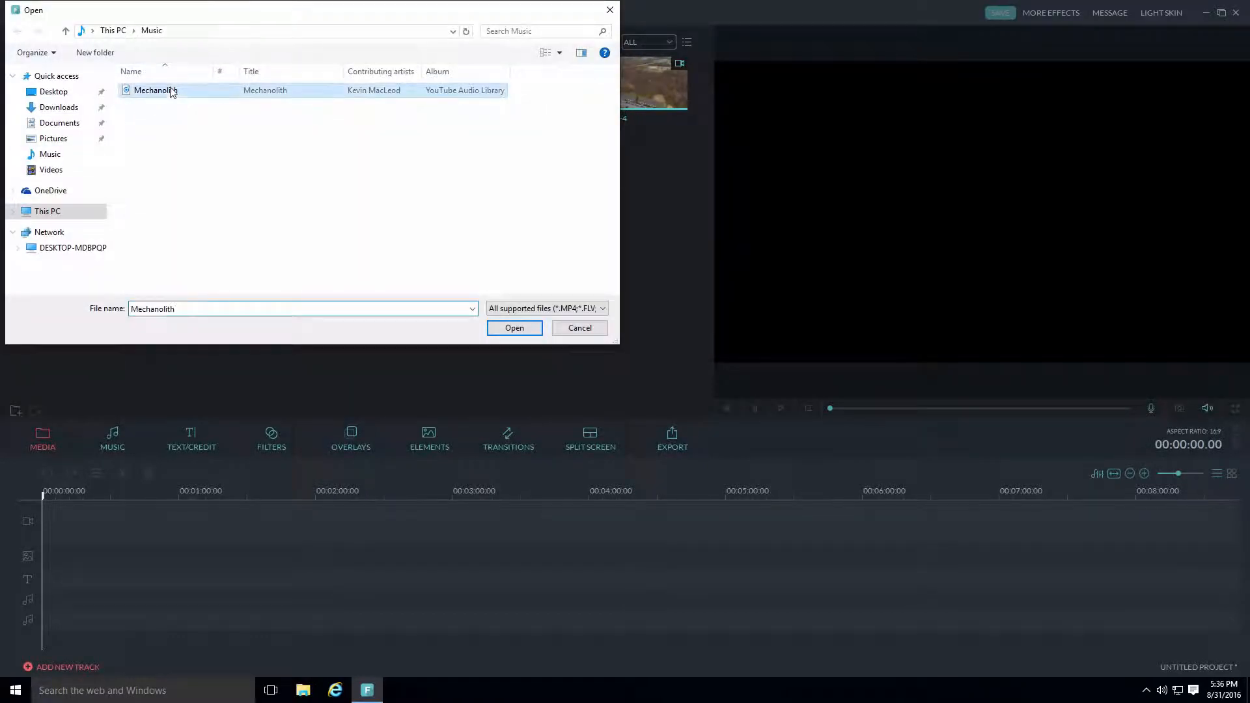
{"action": "left_click", "coordinate": [509, 327]}
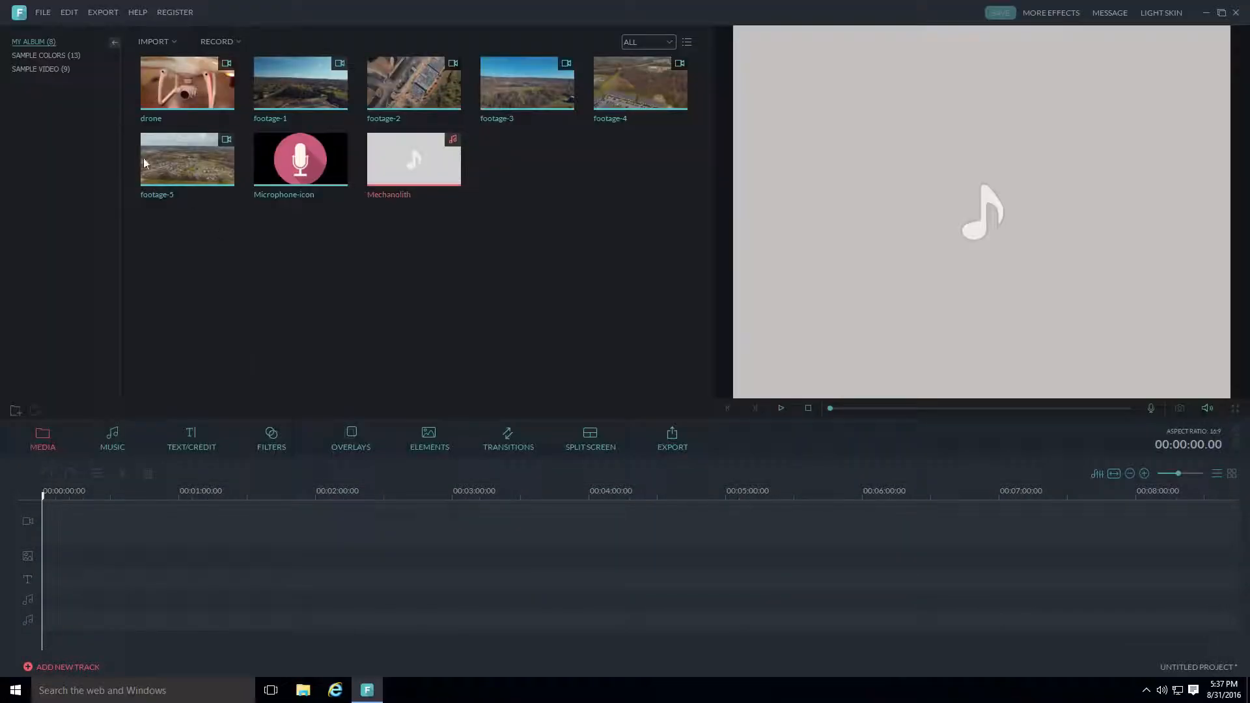
- Preview the drone clip from the media library, pausing playback and scrubbing through it
{"action": "left_click", "coordinate": [211, 91]}
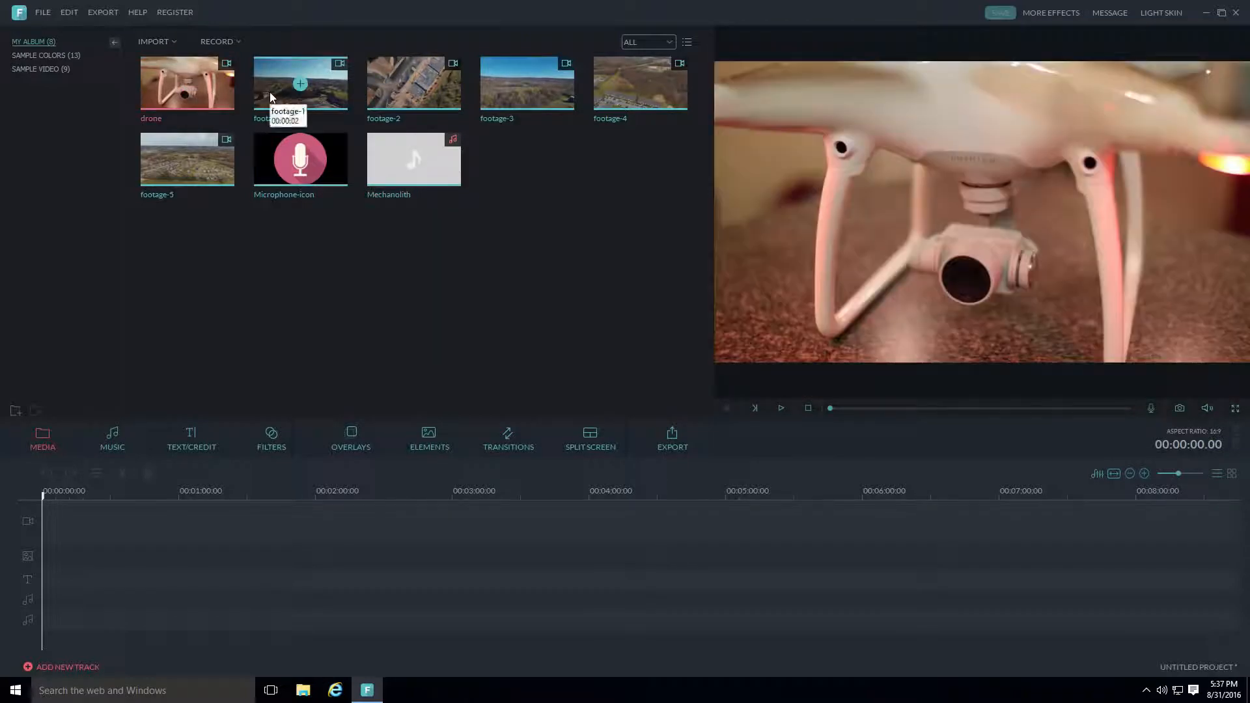
{"action": "left_click", "coordinate": [271, 93]}
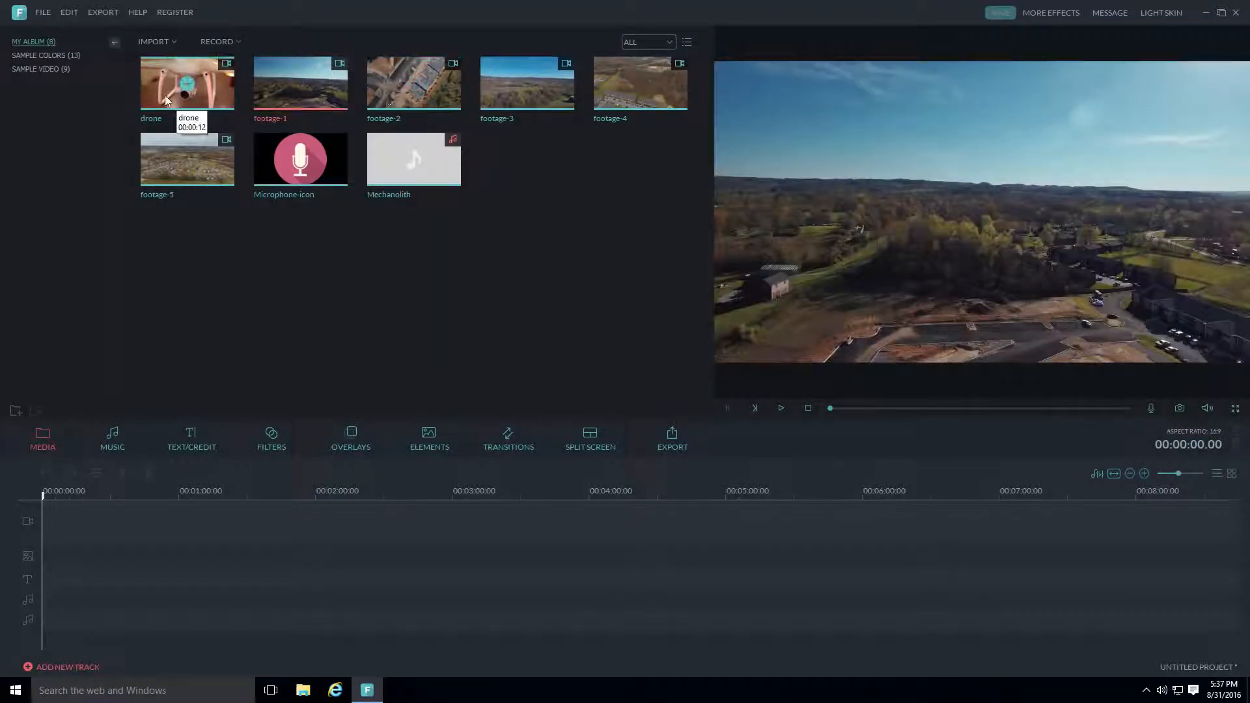
{"action": "double_click", "coordinate": [158, 101]}
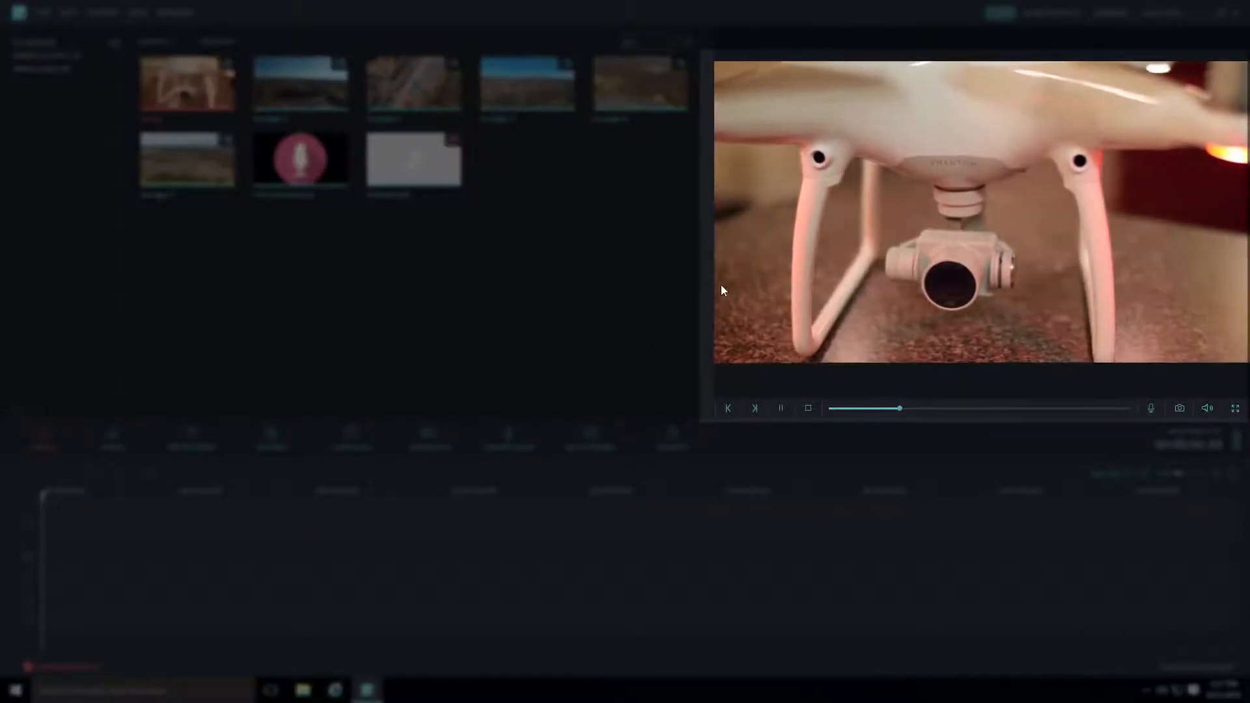
{"action": "left_click", "coordinate": [781, 408]}
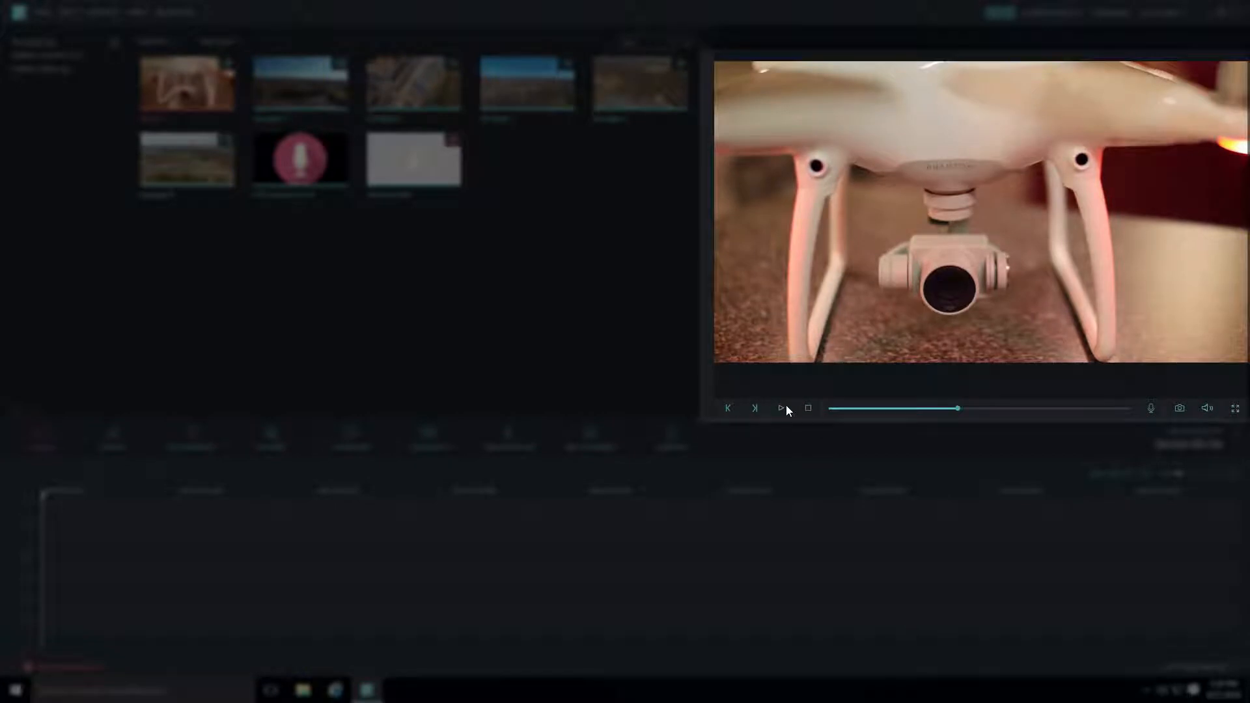
{"action": "left_click_drag", "start_coordinate": [966, 403], "coordinate": [1110, 415]}
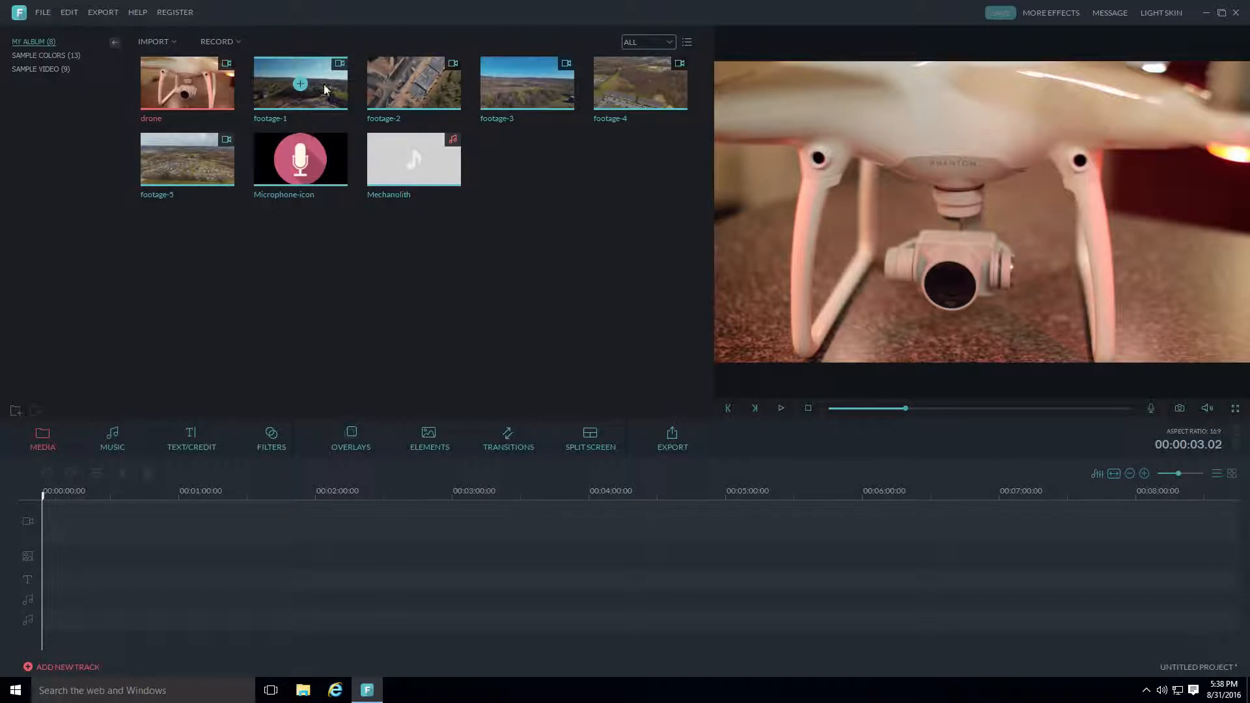
- Preview the footage-1 clip and select footage-2 in the media library
{"action": "left_click", "coordinate": [266, 94]}
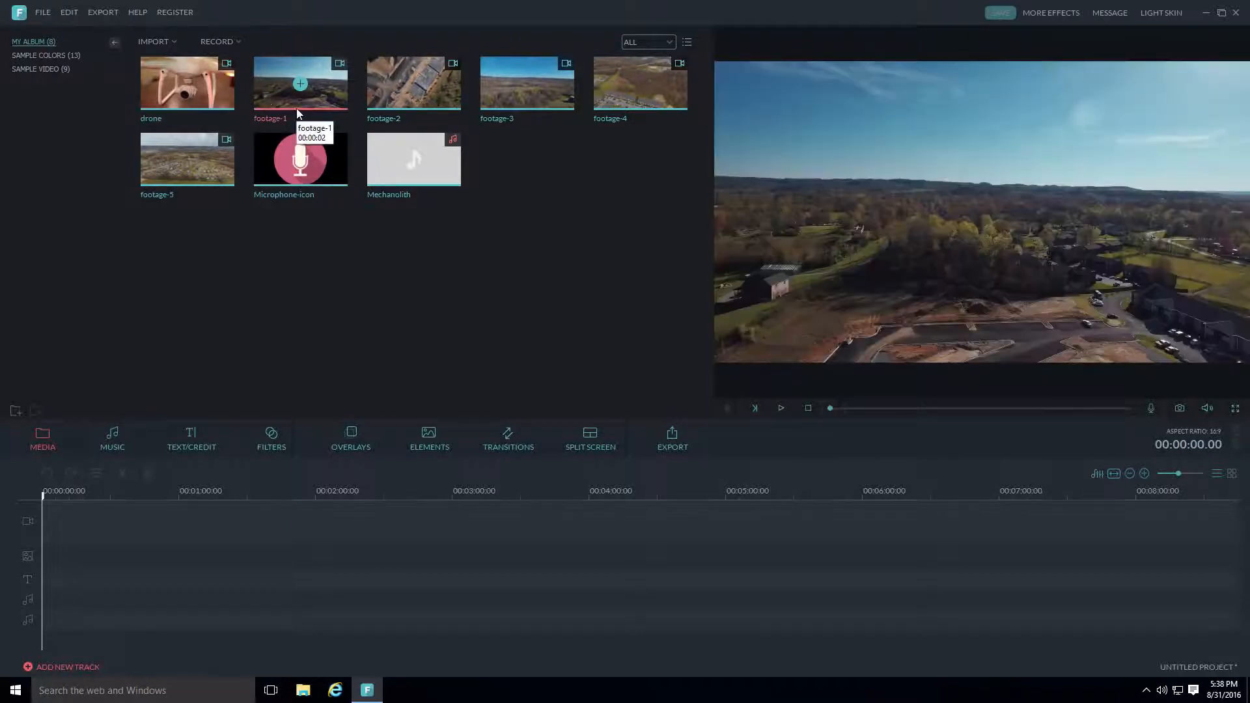
{"action": "double_click", "coordinate": [297, 114]}
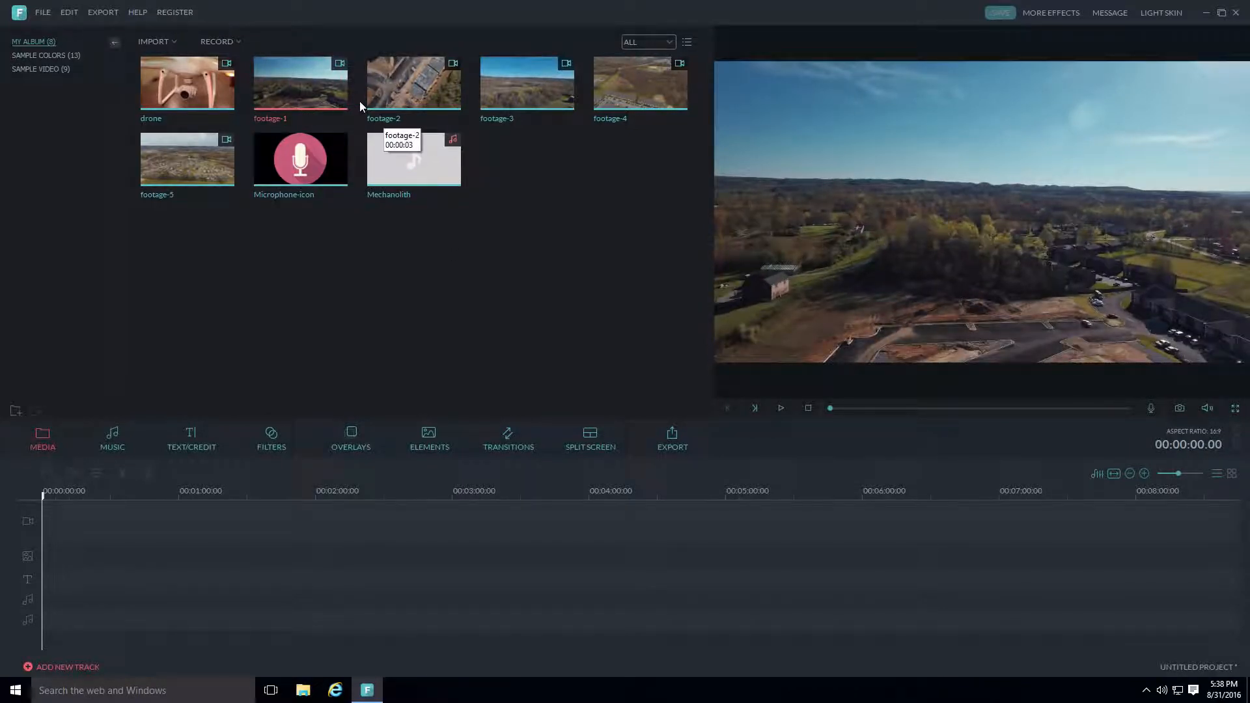
{"action": "left_click", "coordinate": [376, 89]}
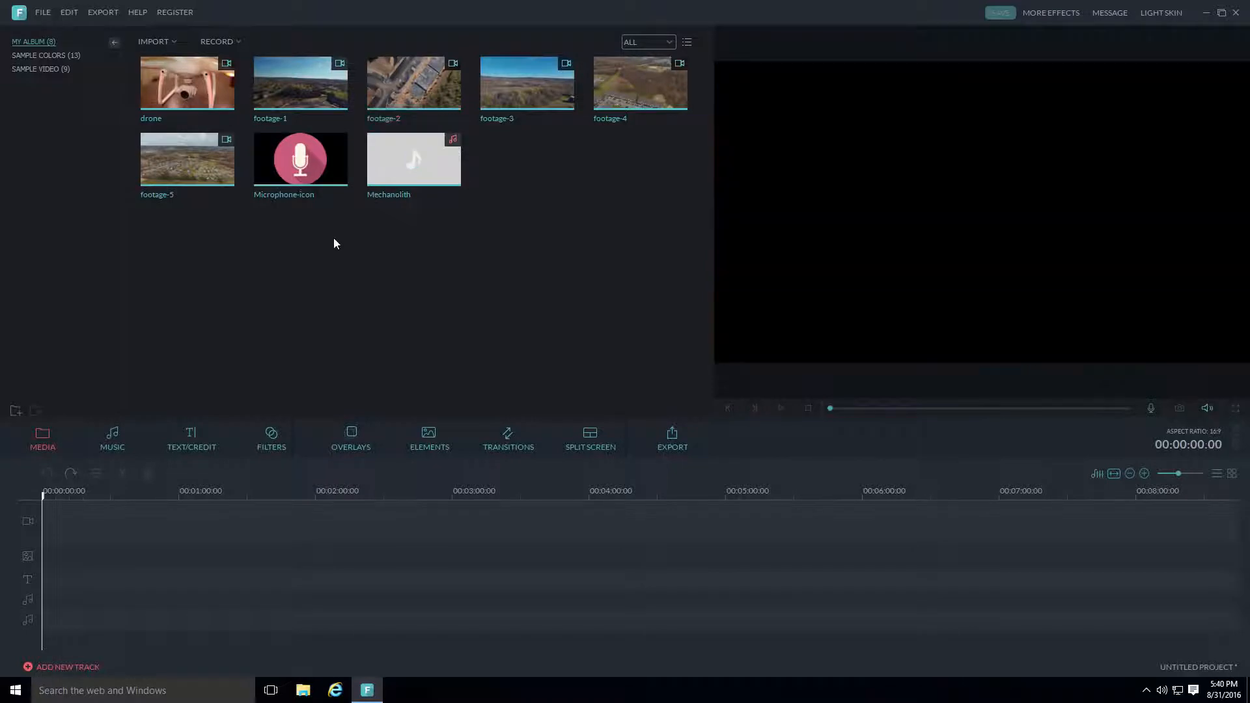
- Try placing the drone clip at the start of the video track, and undo the placement after a short playback
{"action": "left_click", "coordinate": [207, 88]}
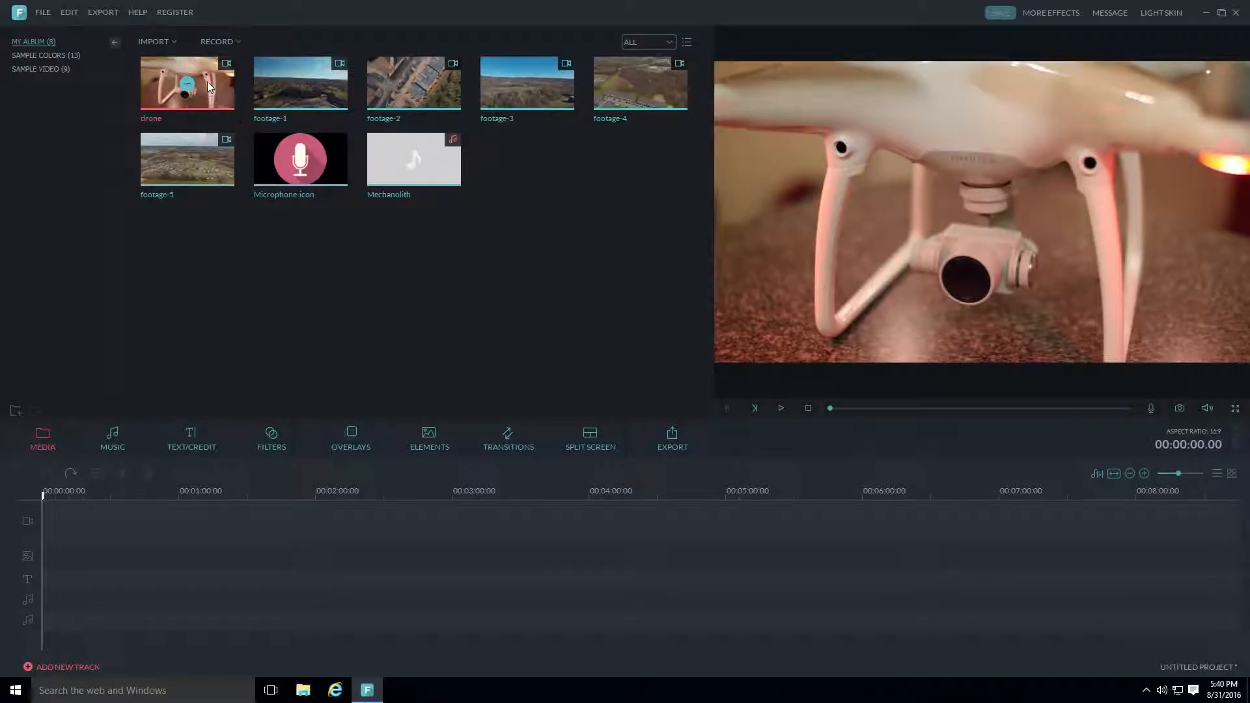
{"action": "left_click_drag", "start_coordinate": [207, 81], "coordinate": [56, 519]}
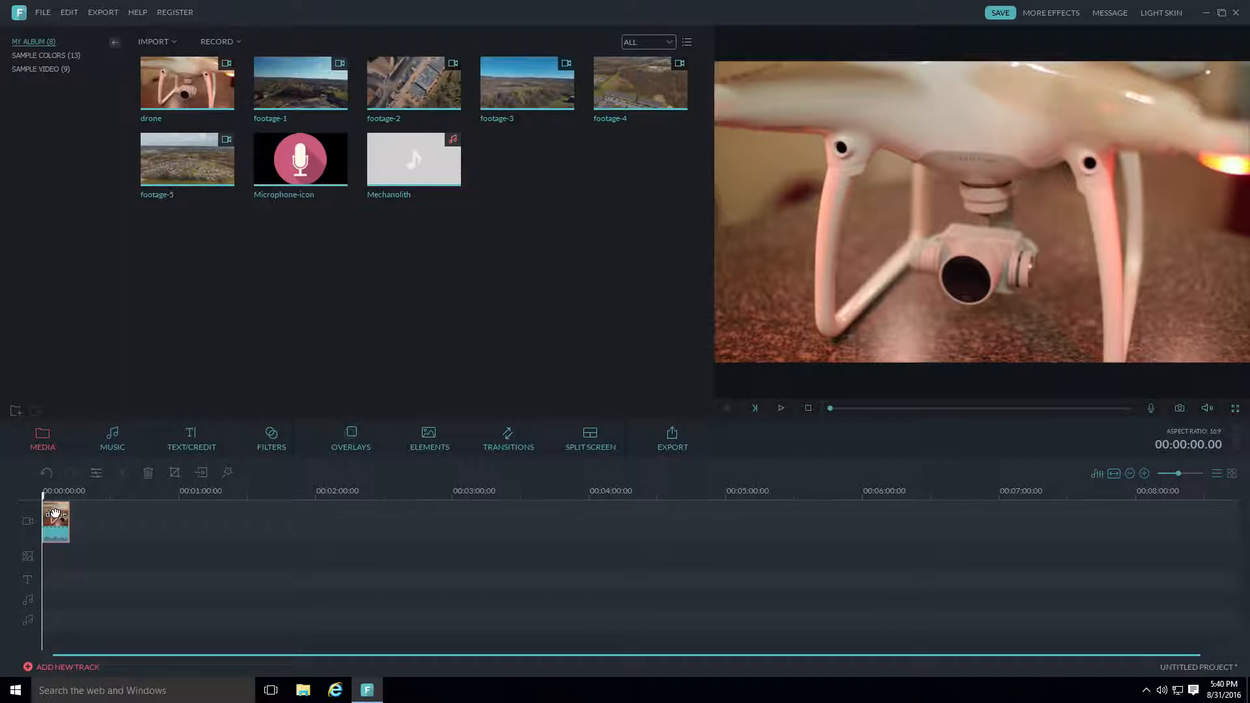
{"action": "key", "text": "space"}
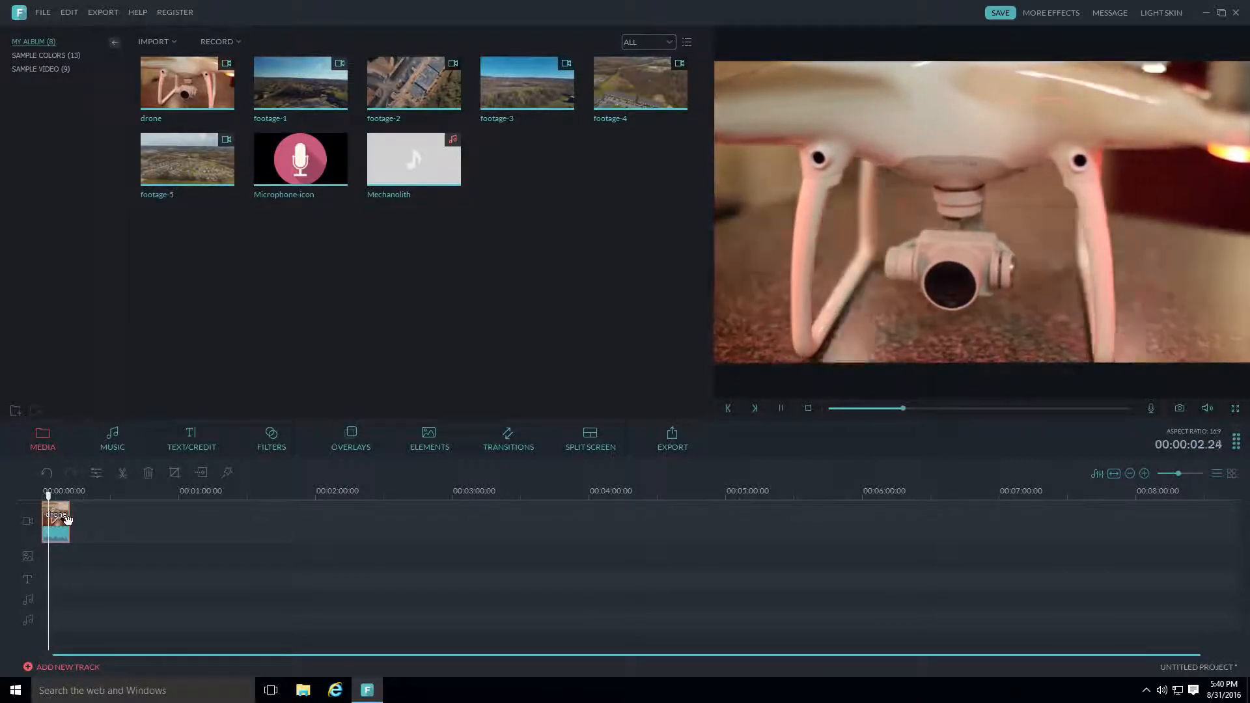
{"action": "key", "text": "space"}
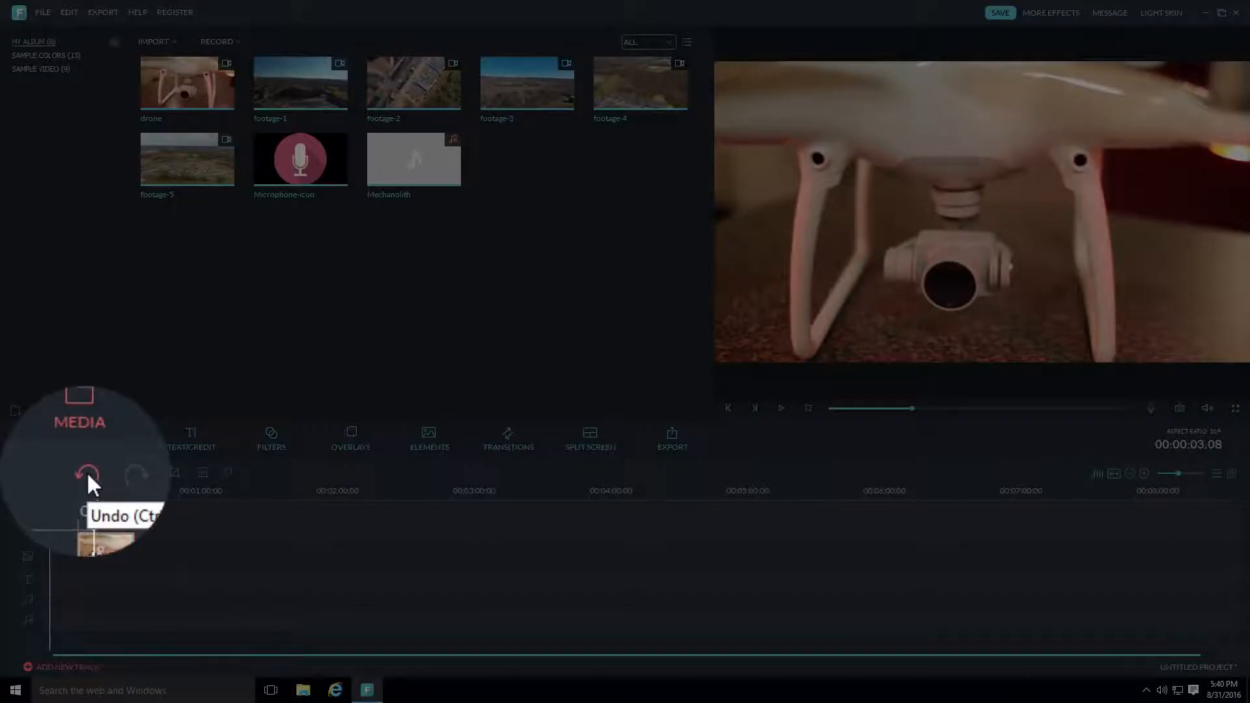
{"action": "left_click", "coordinate": [87, 471]}
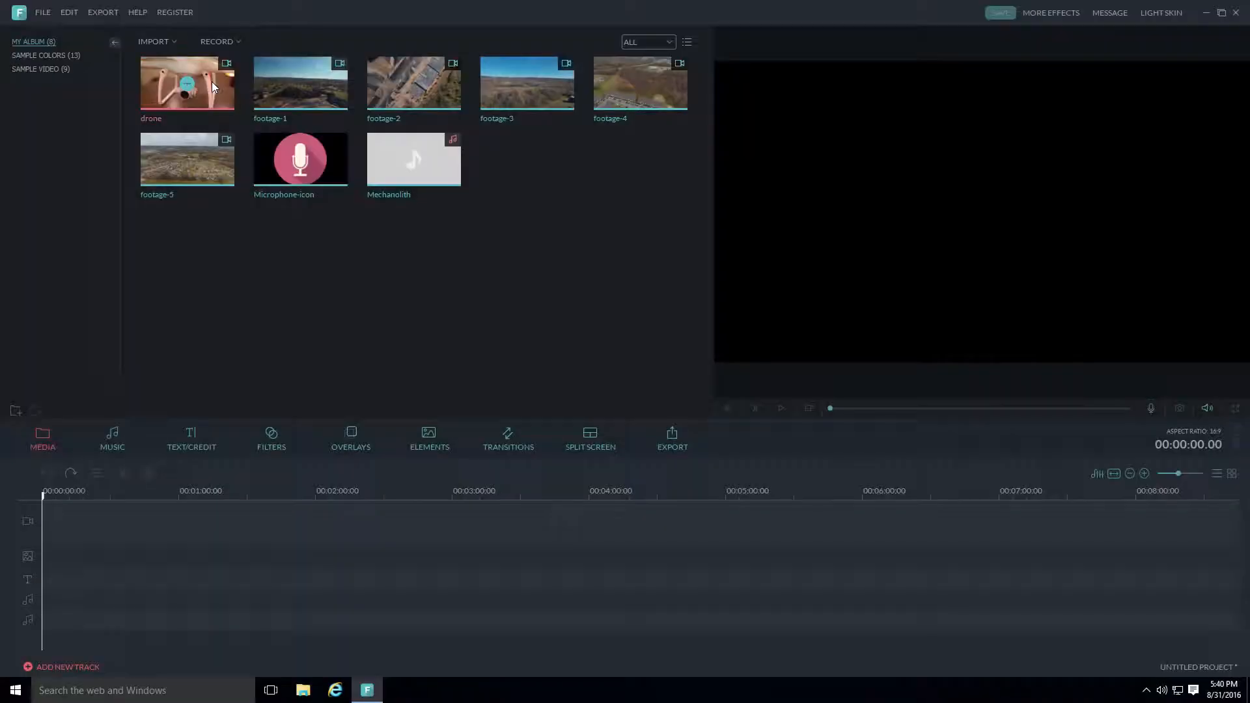
- Add the drone clip from the media library to the project's video track
{"action": "left_click", "coordinate": [214, 95]}
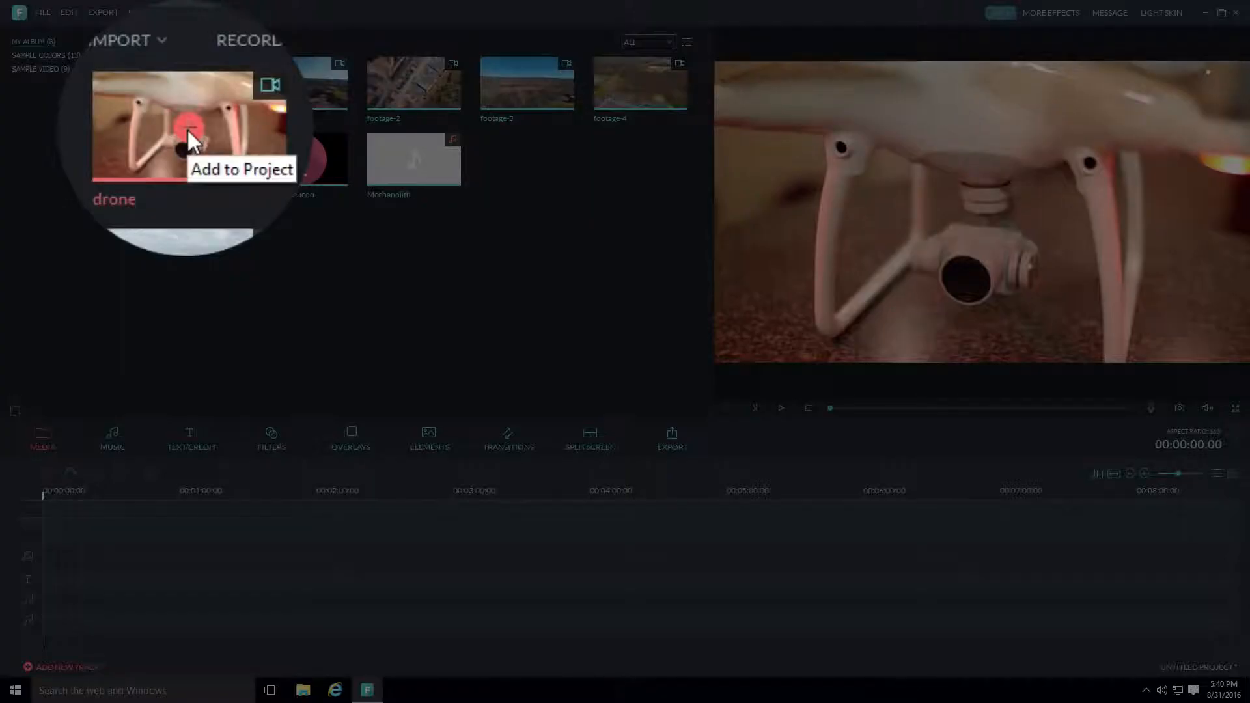
{"action": "left_click", "coordinate": [188, 130]}
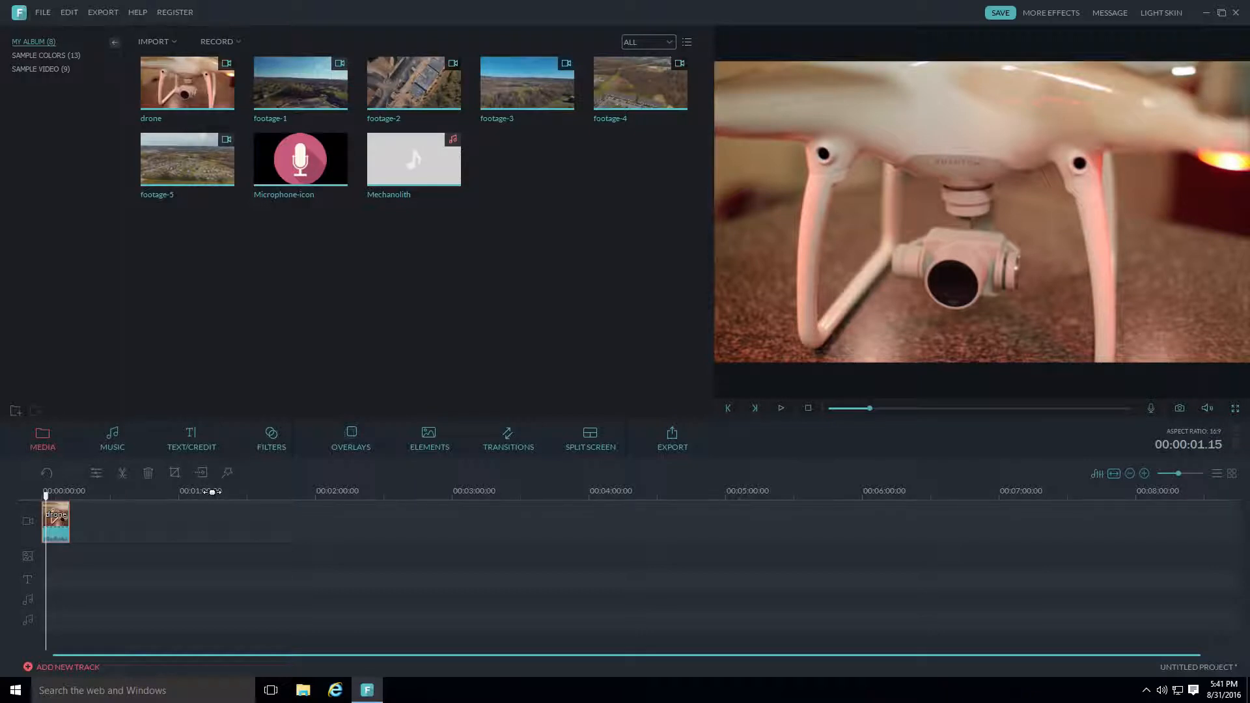
- Zoom in on the timeline and partly back out until the ruler is labelled in 20-second intervals
{"action": "left_click_drag", "start_coordinate": [205, 491], "coordinate": [695, 464]}
{"action": "left_click_drag", "start_coordinate": [524, 492], "coordinate": [892, 461]}
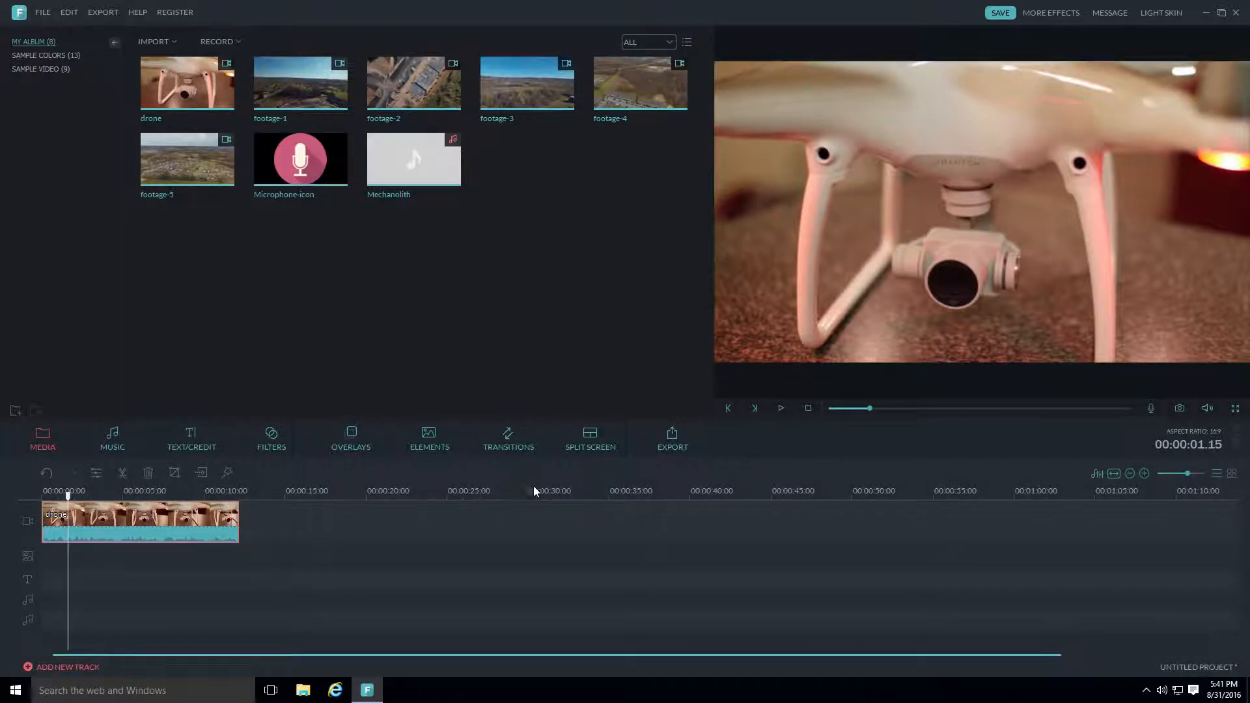
{"action": "left_click_drag", "start_coordinate": [552, 492], "coordinate": [269, 496]}
{"action": "left_click_drag", "start_coordinate": [354, 492], "coordinate": [238, 497]}
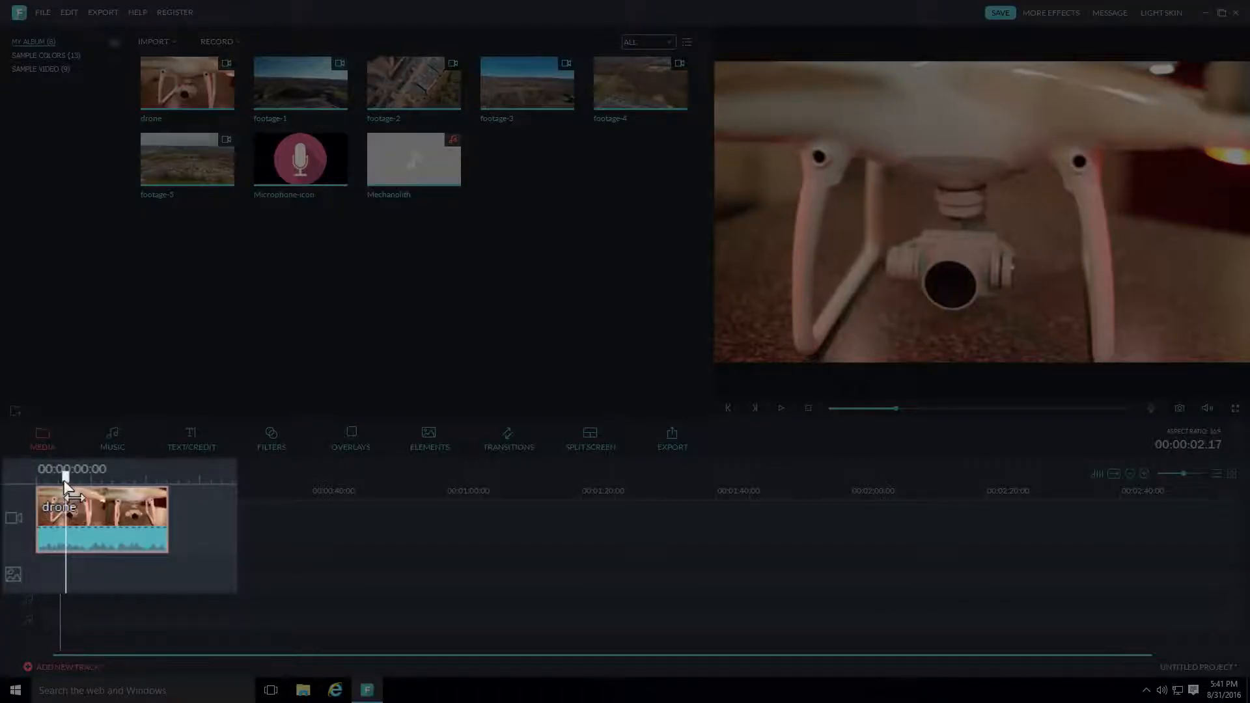
- Move the playhead to the end of the drone clip and add the footage-1 clip there on the video track
{"action": "left_click_drag", "start_coordinate": [60, 491], "coordinate": [88, 488]}
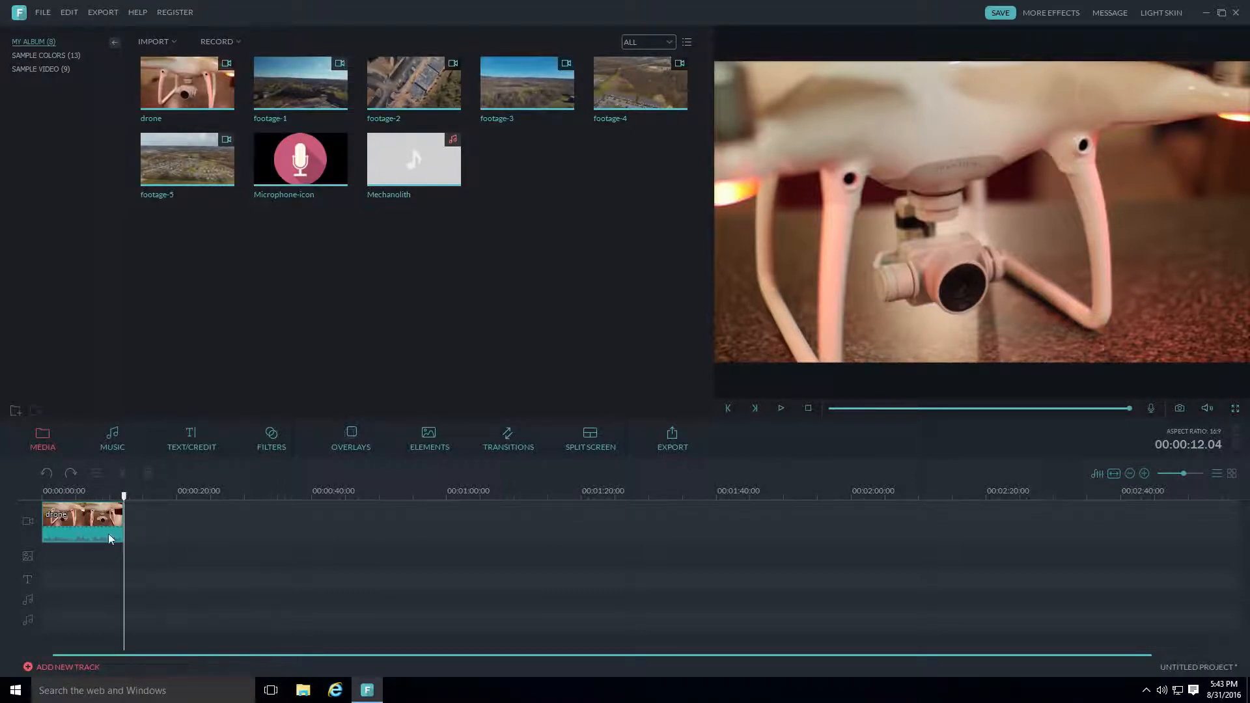
{"action": "mouse_move", "coordinate": [289, 83]}
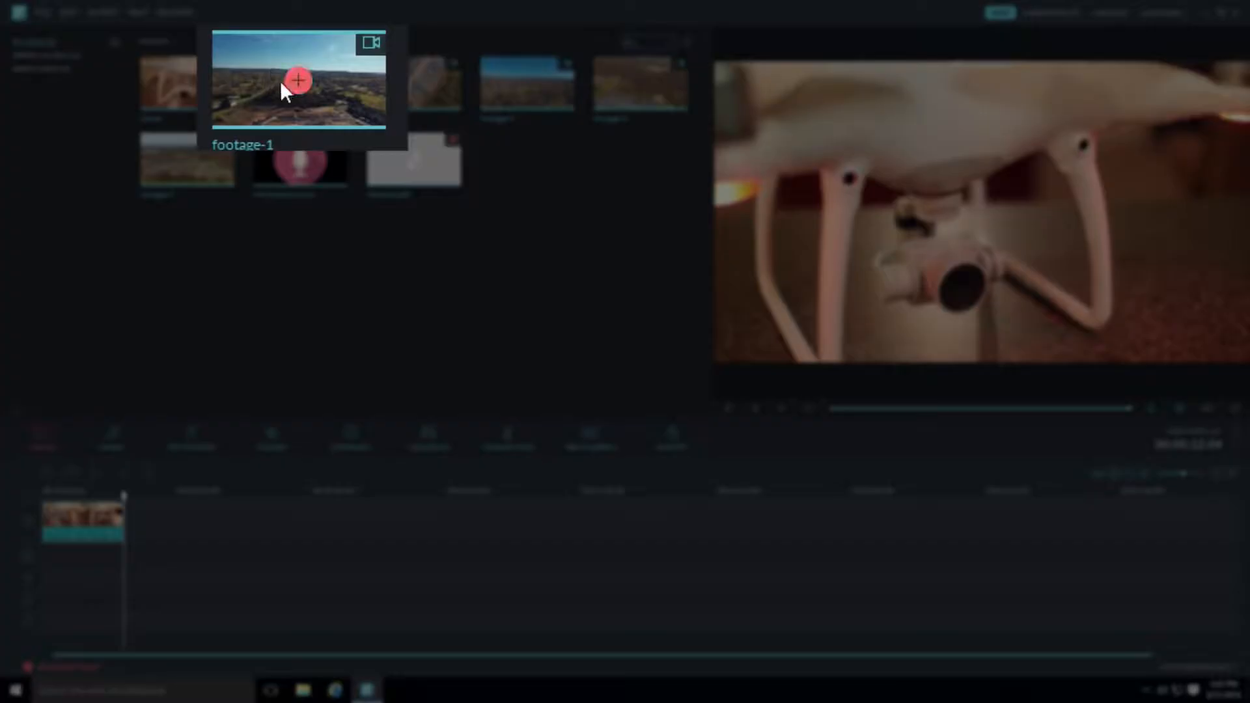
{"action": "left_click", "coordinate": [334, 83]}
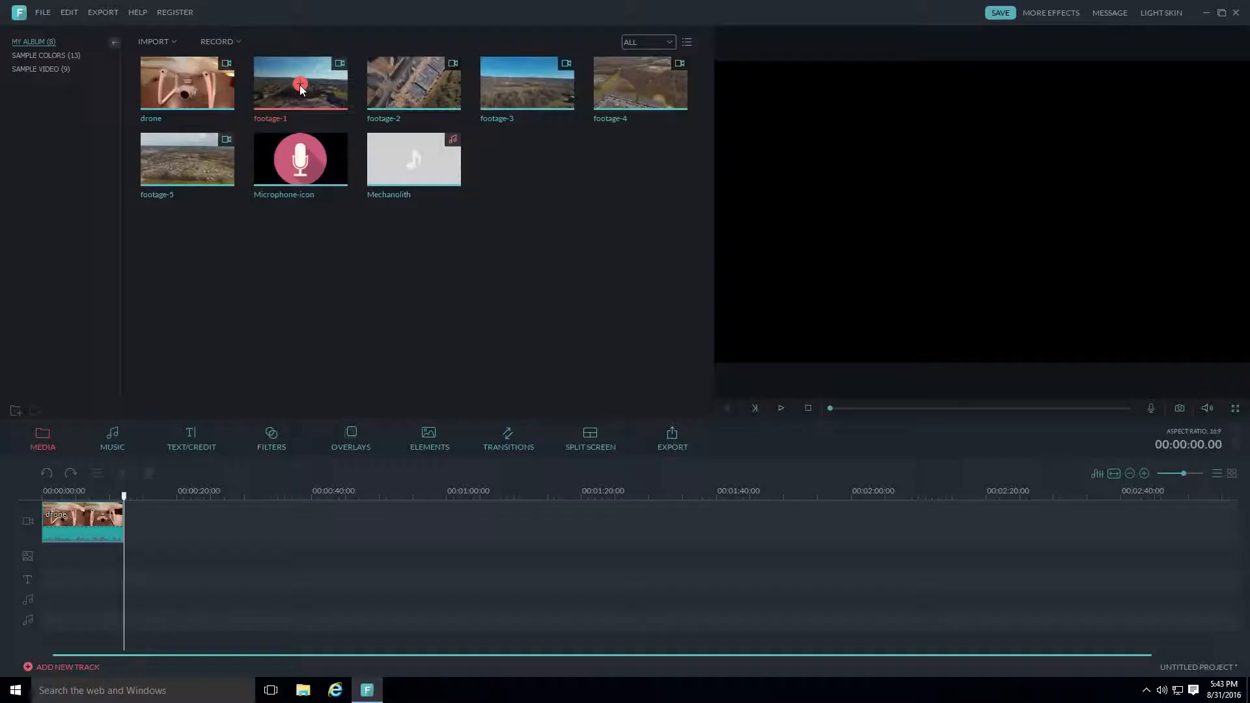
{"action": "left_click", "coordinate": [297, 81]}
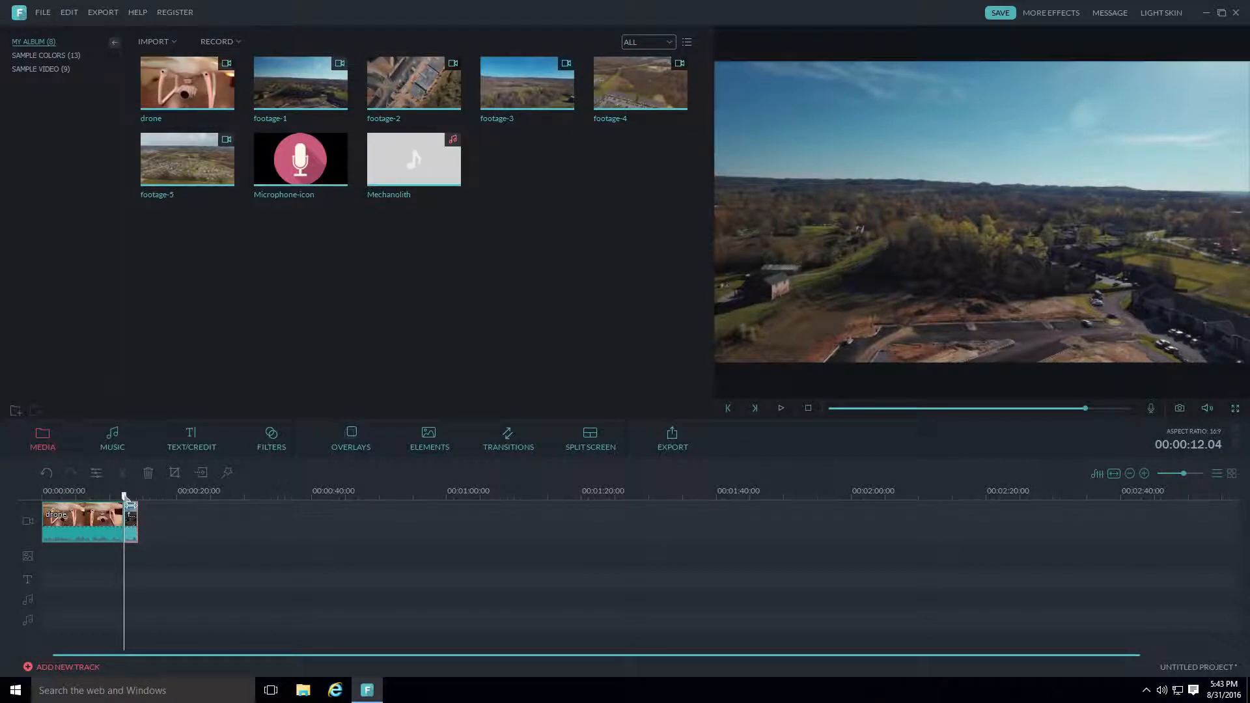
- Add the footage-2 clip at the end of footage-1 on the video track and return the playhead to the start
{"action": "left_click_drag", "start_coordinate": [125, 497], "coordinate": [144, 506]}
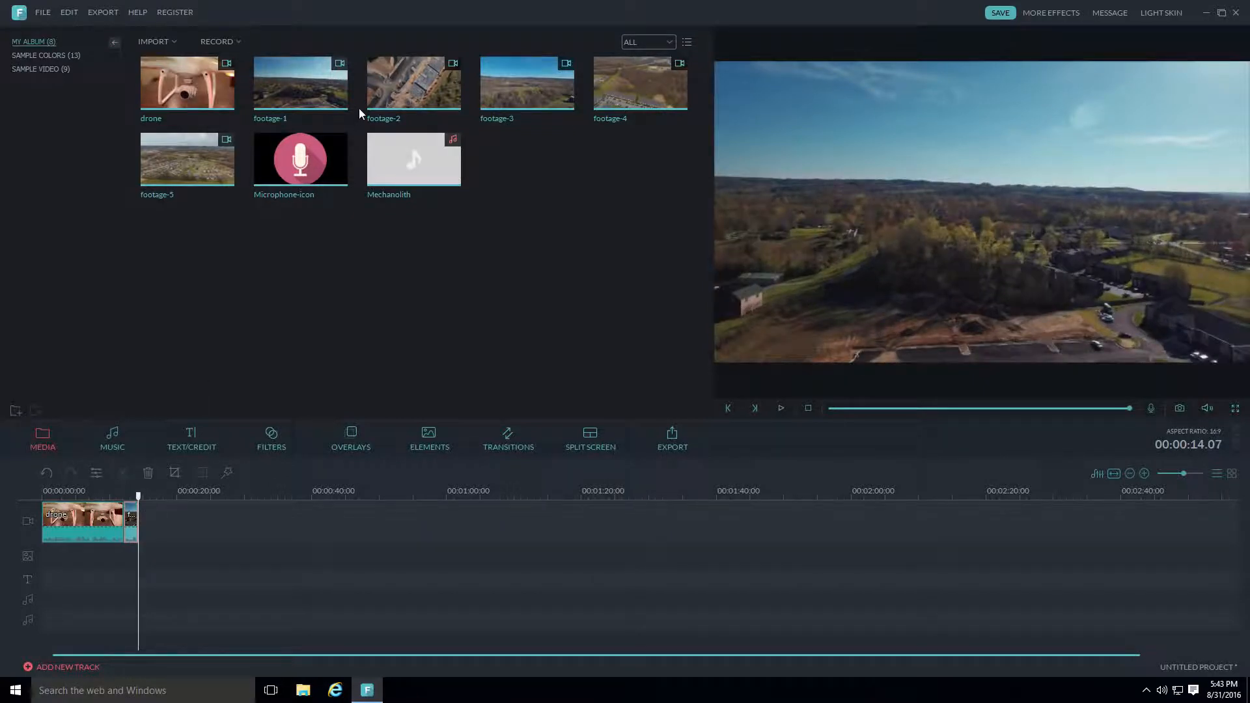
{"action": "left_click", "coordinate": [413, 86]}
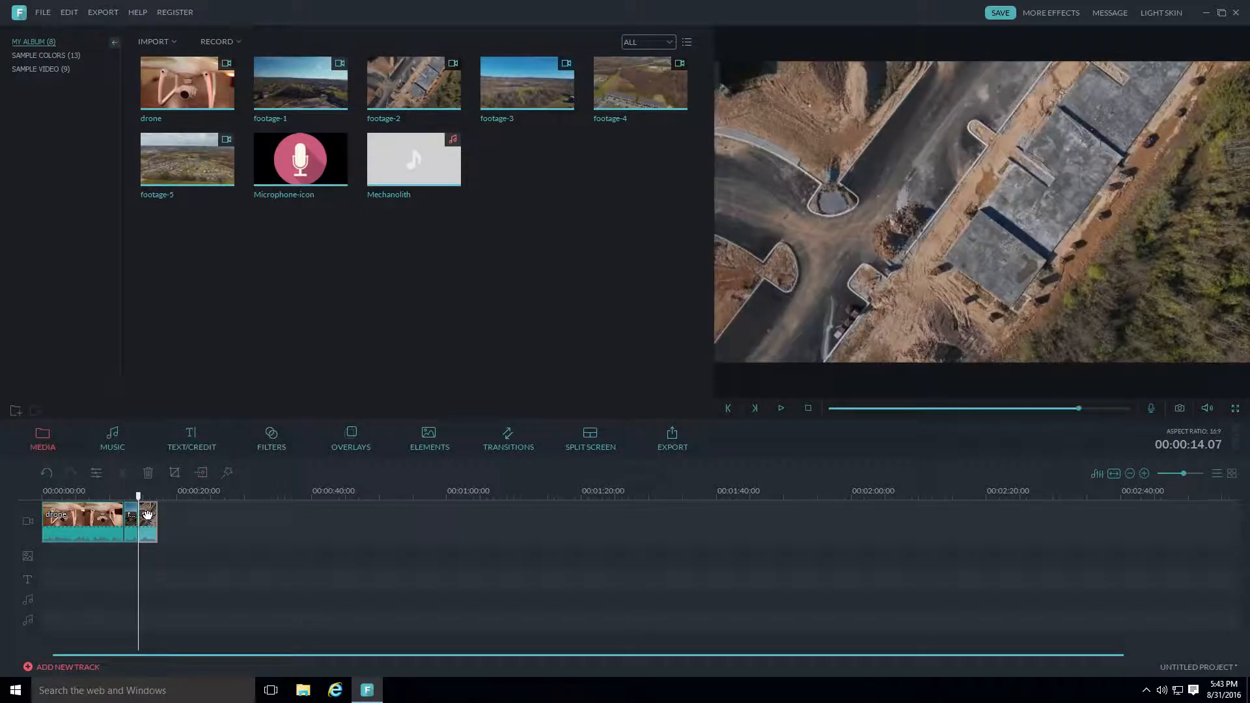
{"action": "left_click_drag", "start_coordinate": [138, 495], "coordinate": [43, 495]}
- Place the footage-3 clip from the media library directly after footage-2 on the video track
{"action": "mouse_move", "coordinate": [549, 92]}
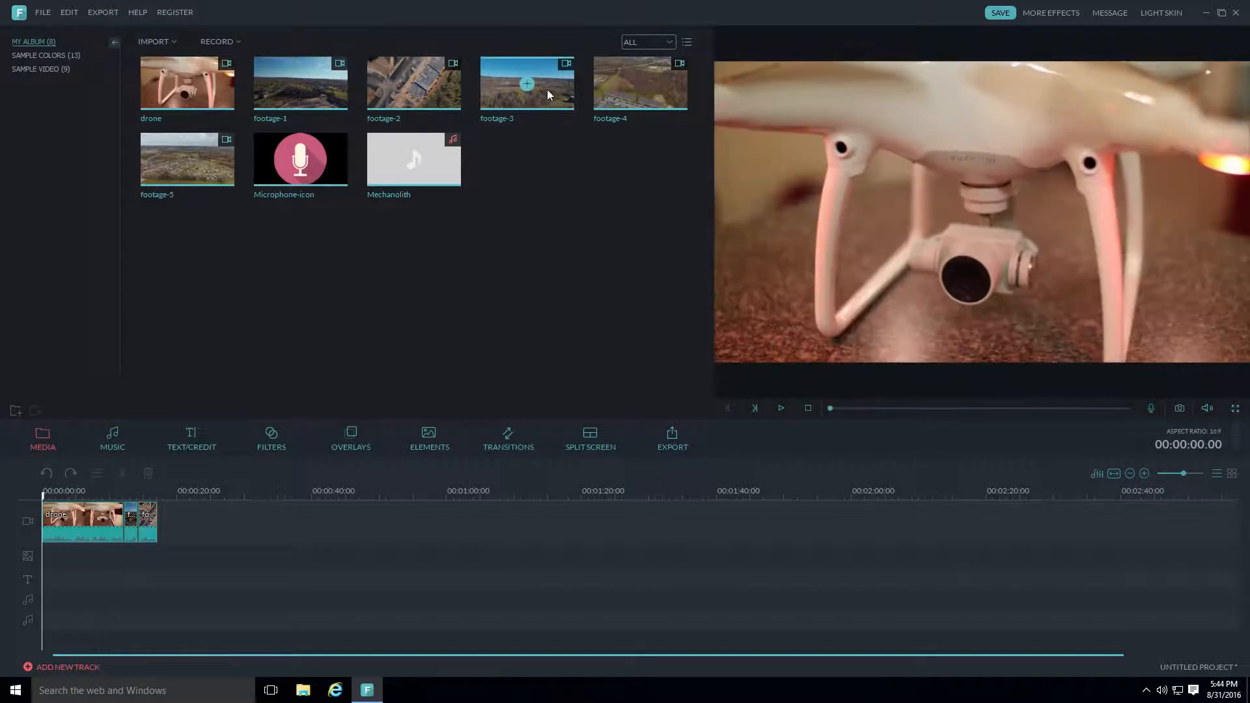
{"action": "left_click", "coordinate": [548, 92]}
{"action": "left_click_drag", "start_coordinate": [410, 279], "coordinate": [170, 519]}
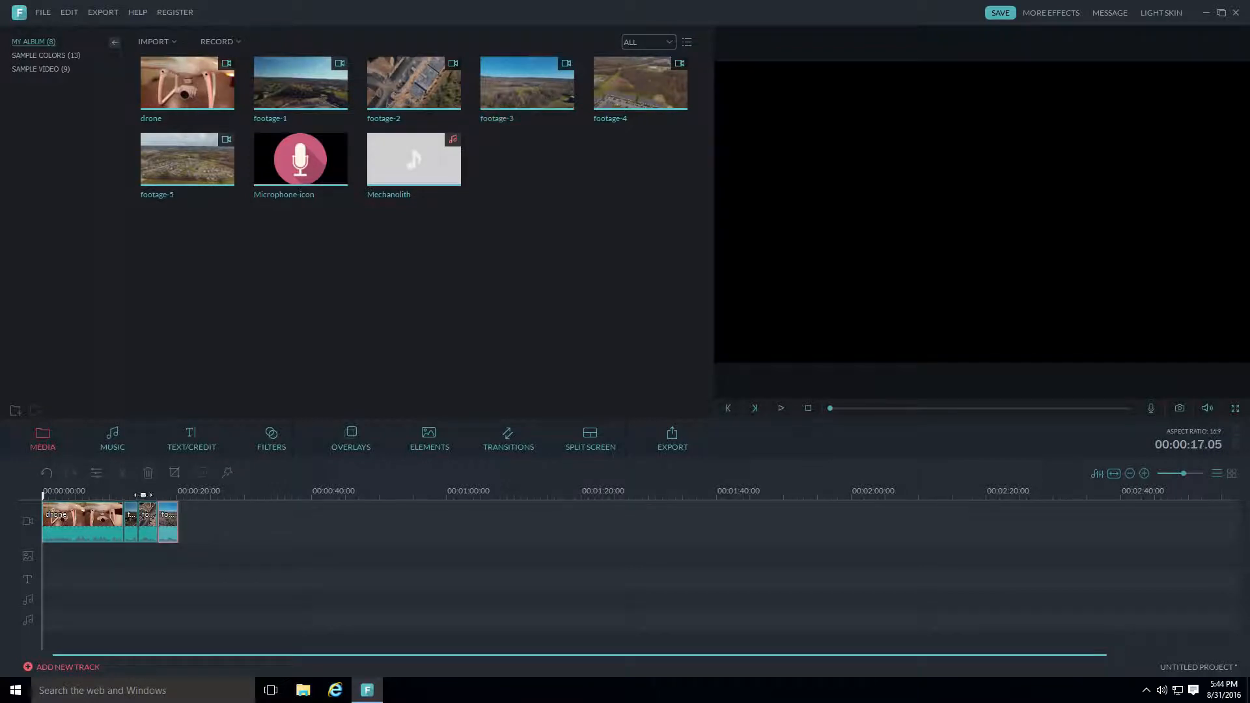
- Insert the footage-4 clip from the media library between the drone clip and footage-1 on the video track
{"action": "left_click", "coordinate": [615, 102]}
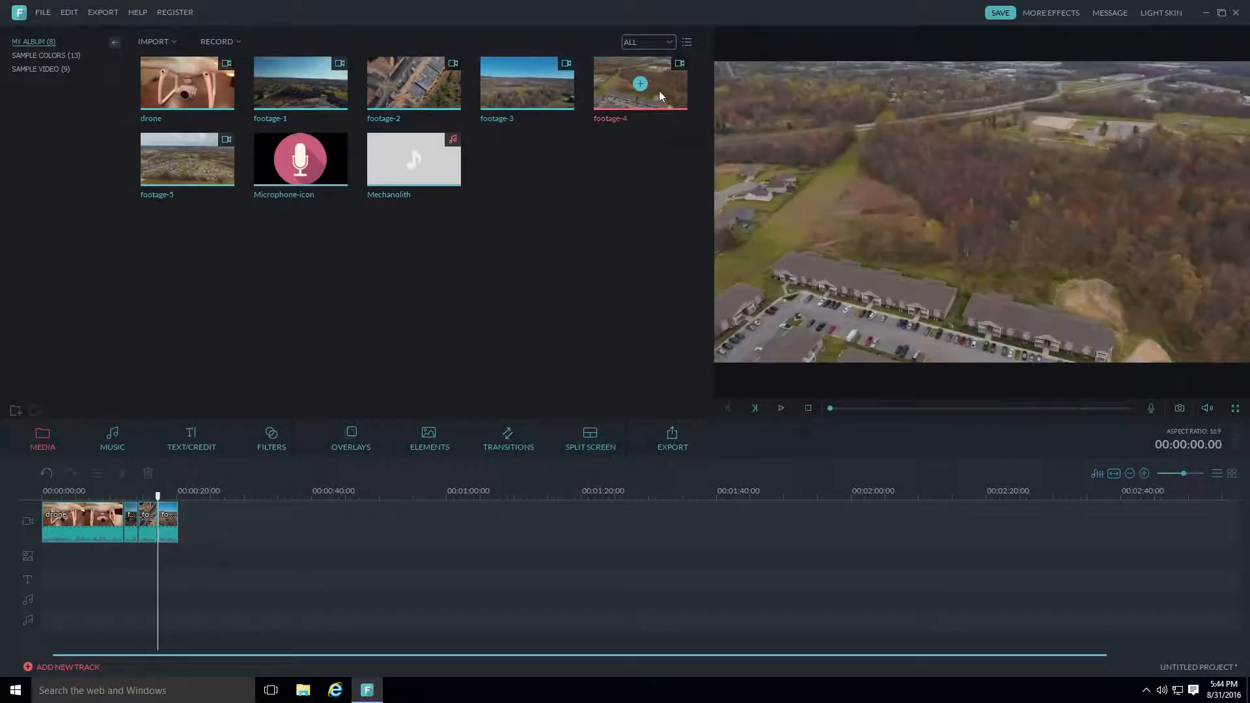
{"action": "left_click_drag", "start_coordinate": [660, 101], "coordinate": [214, 503]}
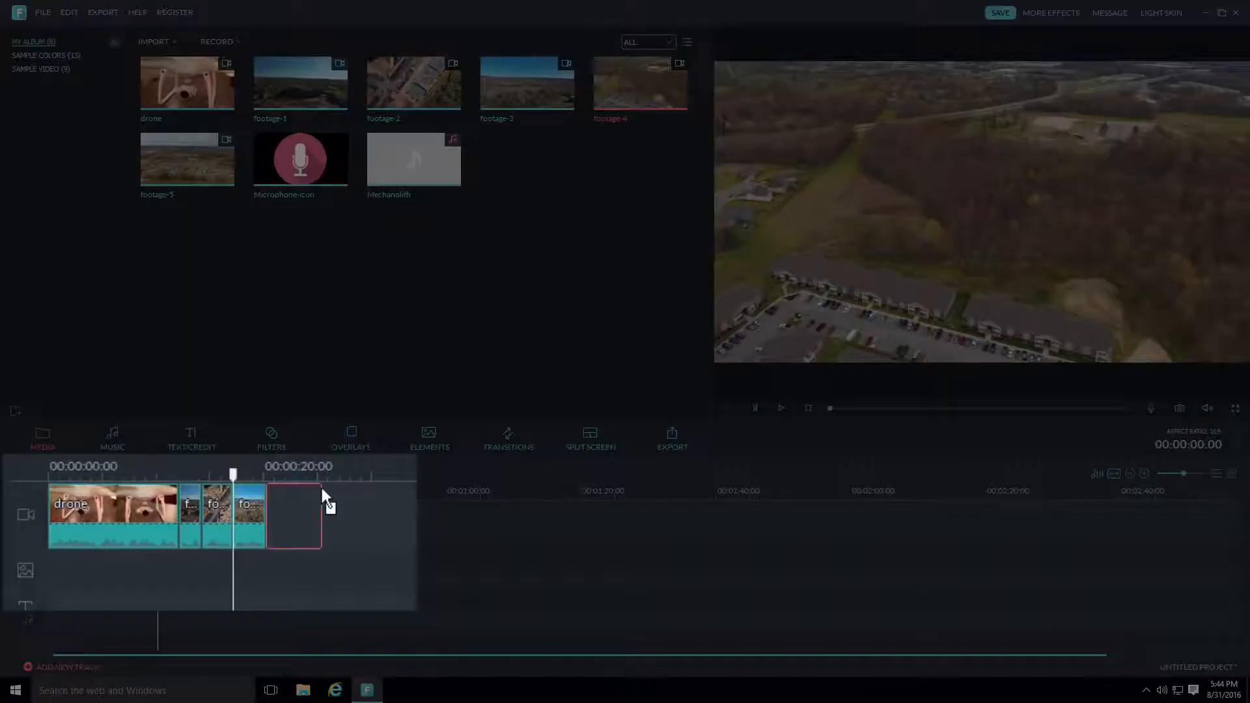
{"action": "left_click_drag", "start_coordinate": [307, 503], "coordinate": [189, 505]}
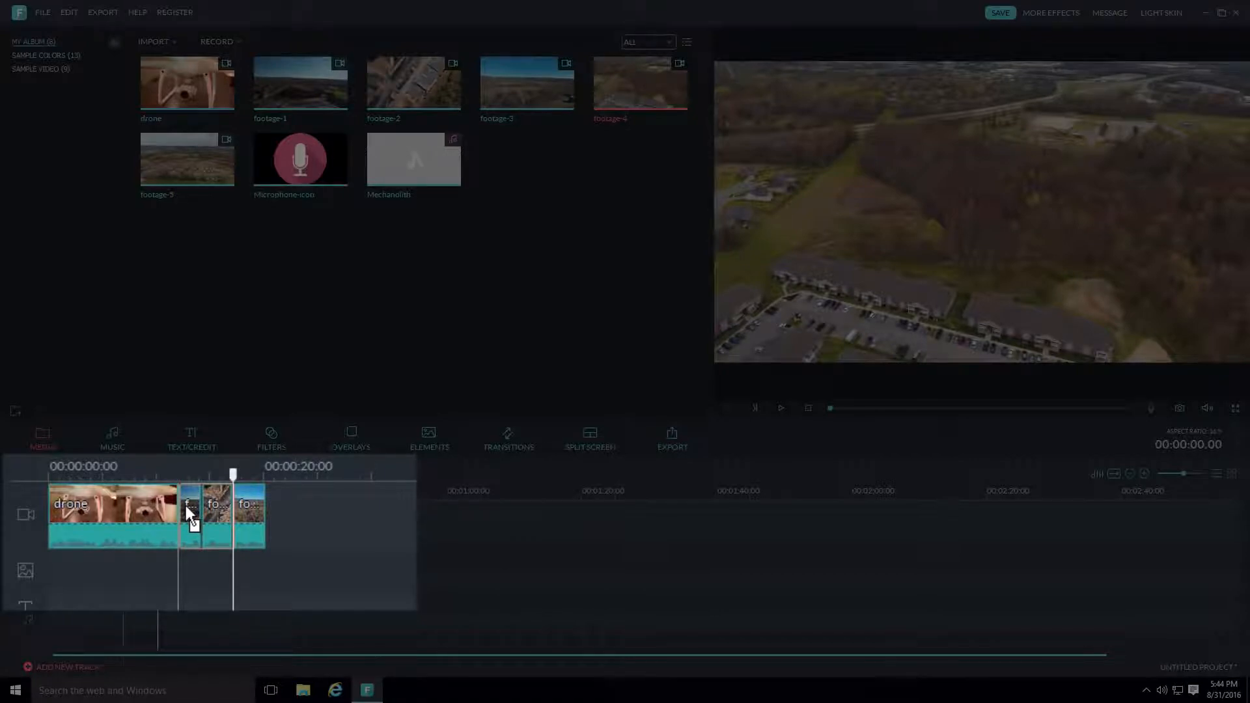
{"action": "left_click_drag", "start_coordinate": [185, 505], "coordinate": [187, 508]}
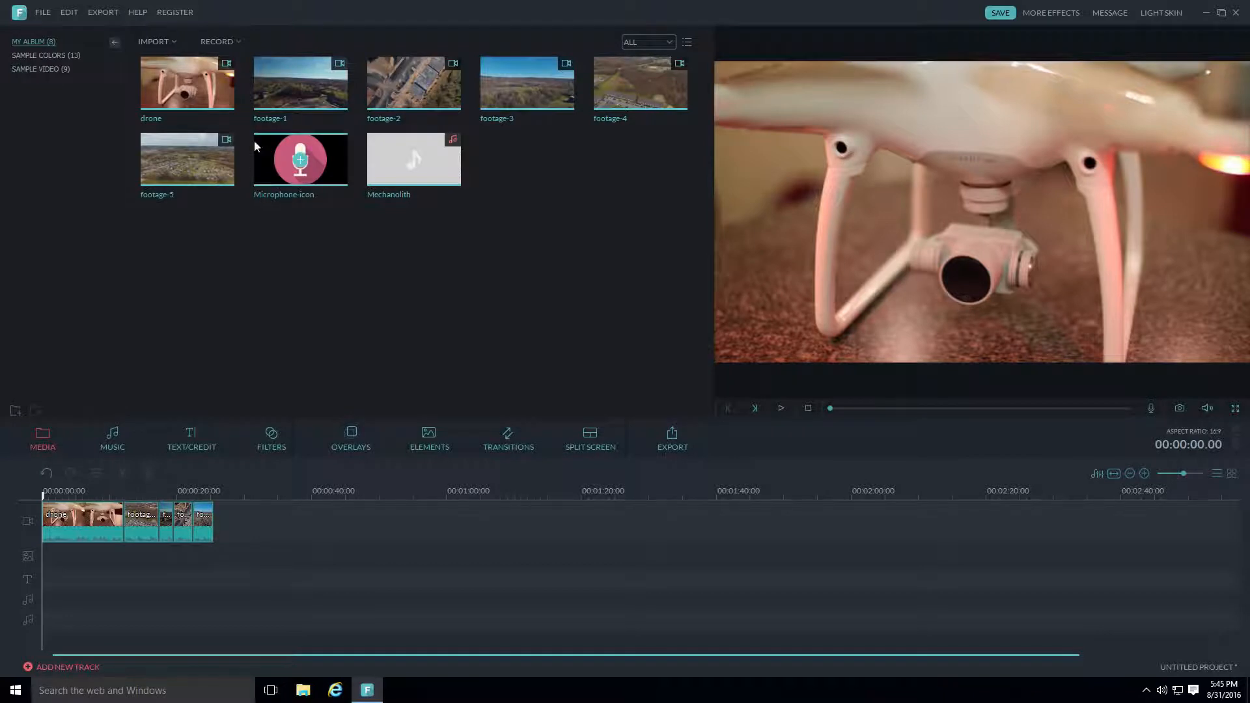
- Split the drone clip on the timeline at 00:00:06.02
{"action": "left_click", "coordinate": [78, 519]}
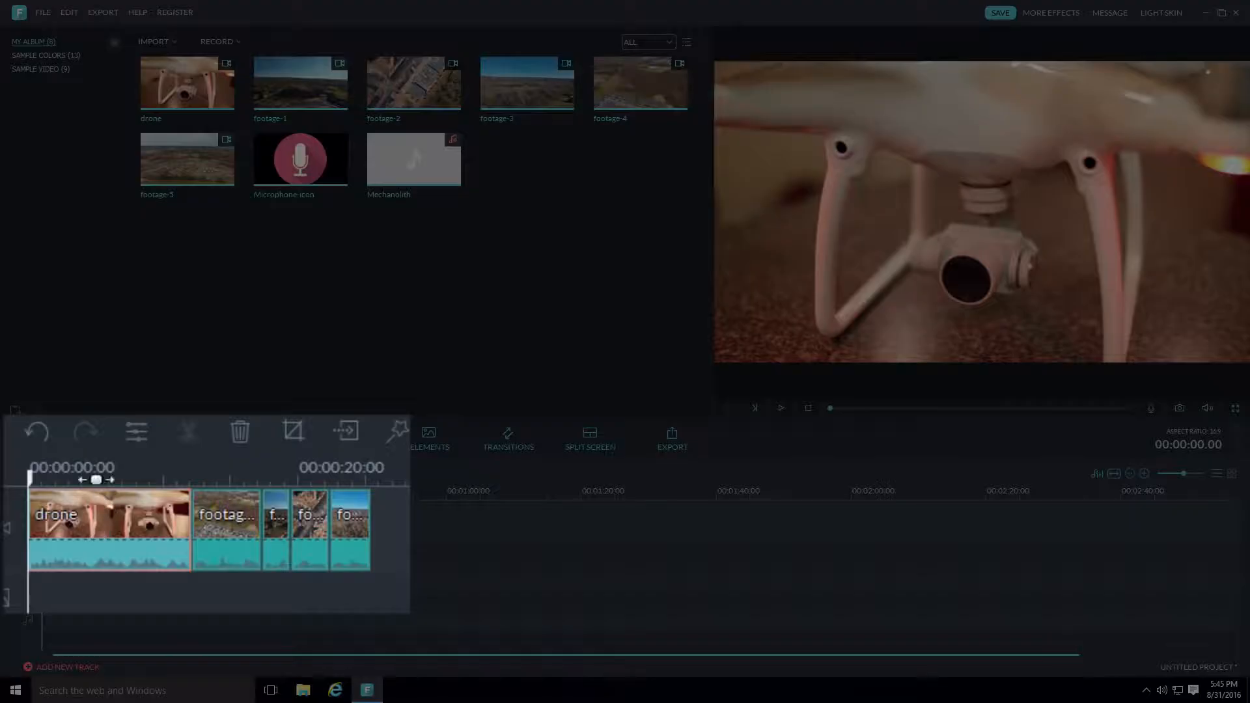
{"action": "left_click_drag", "start_coordinate": [33, 483], "coordinate": [84, 495]}
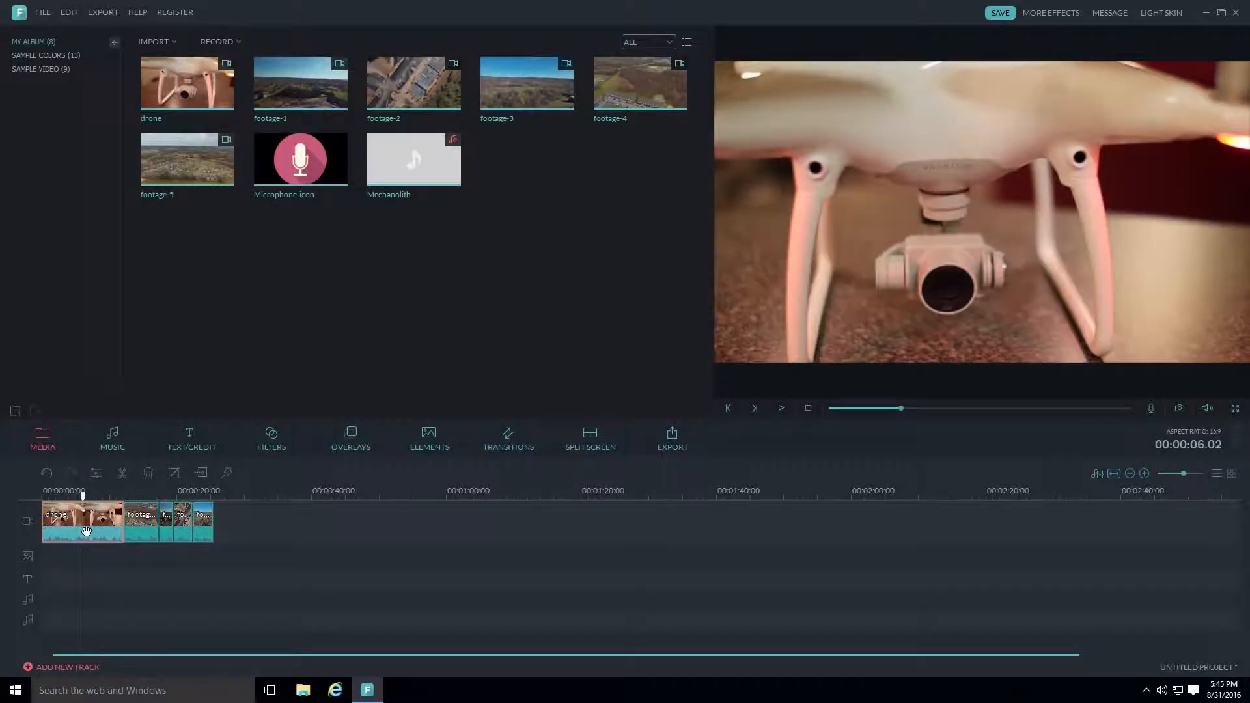
{"action": "right_click", "coordinate": [83, 517]}
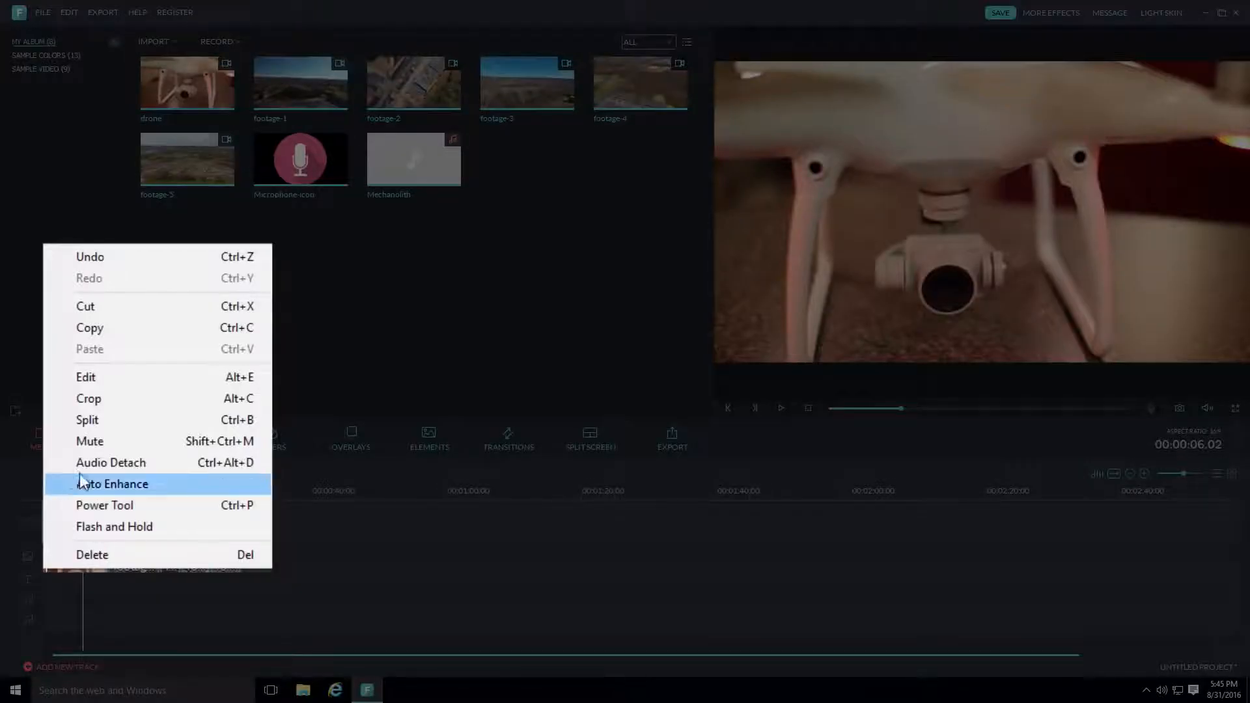
{"action": "left_click", "coordinate": [93, 423]}
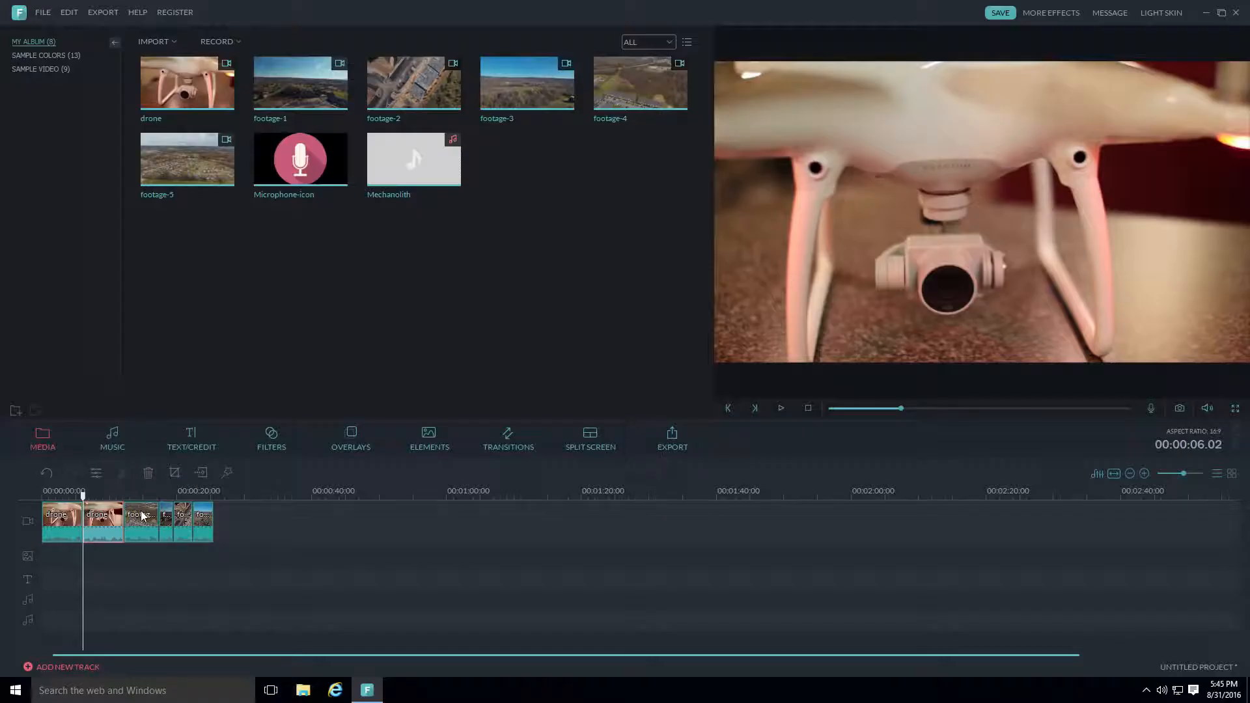
- Delete the footage-4 clip from the video track and undo the deletion
{"action": "left_click", "coordinate": [144, 516]}
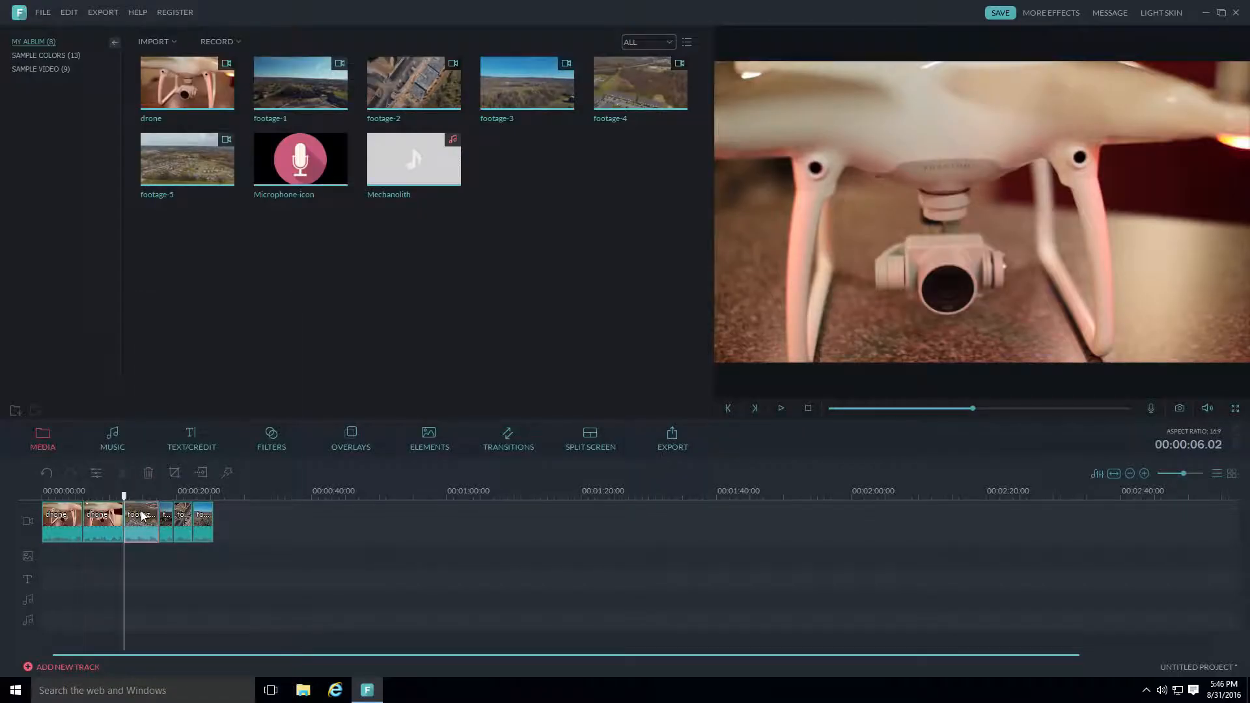
{"action": "right_click", "coordinate": [144, 516]}
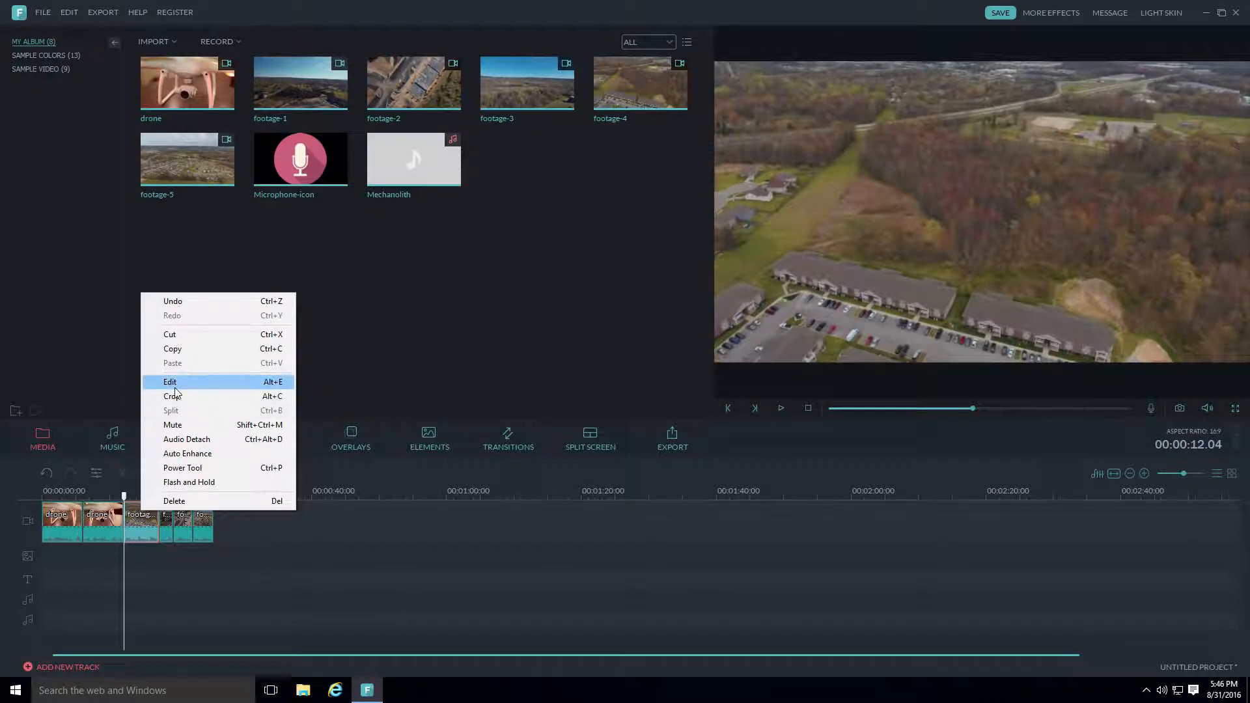
{"action": "left_click", "coordinate": [182, 502]}
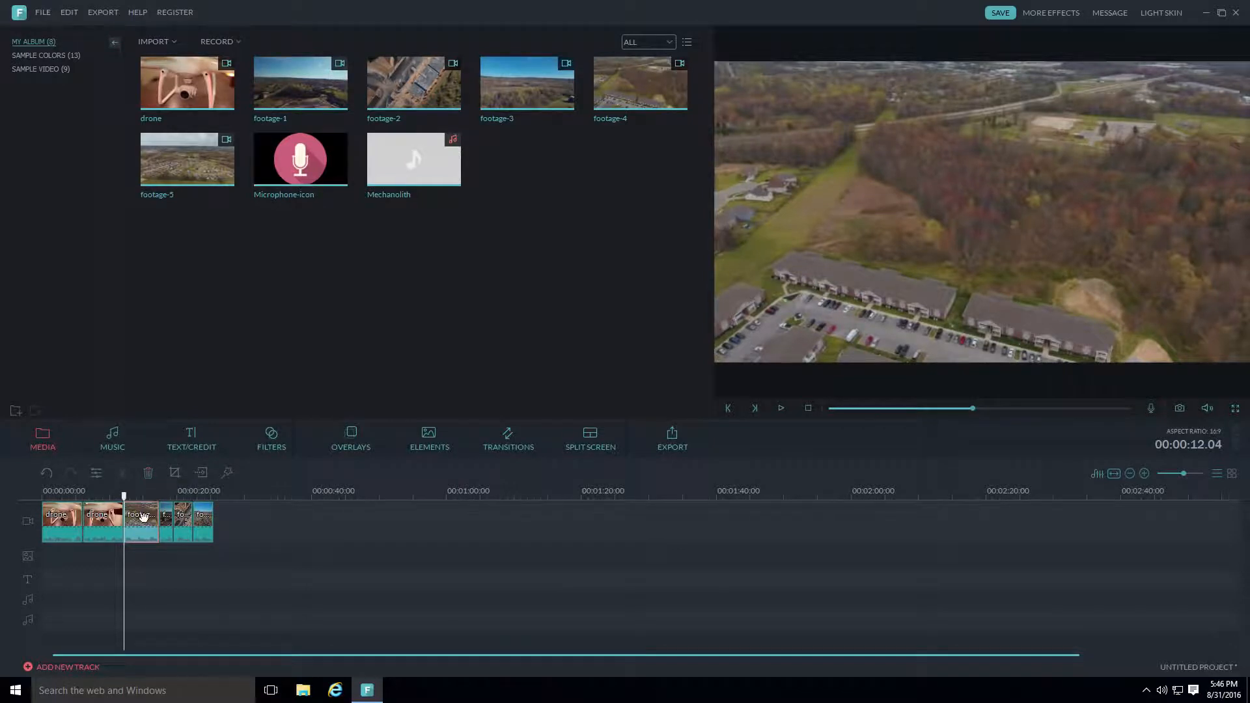
{"action": "left_click", "coordinate": [149, 474]}
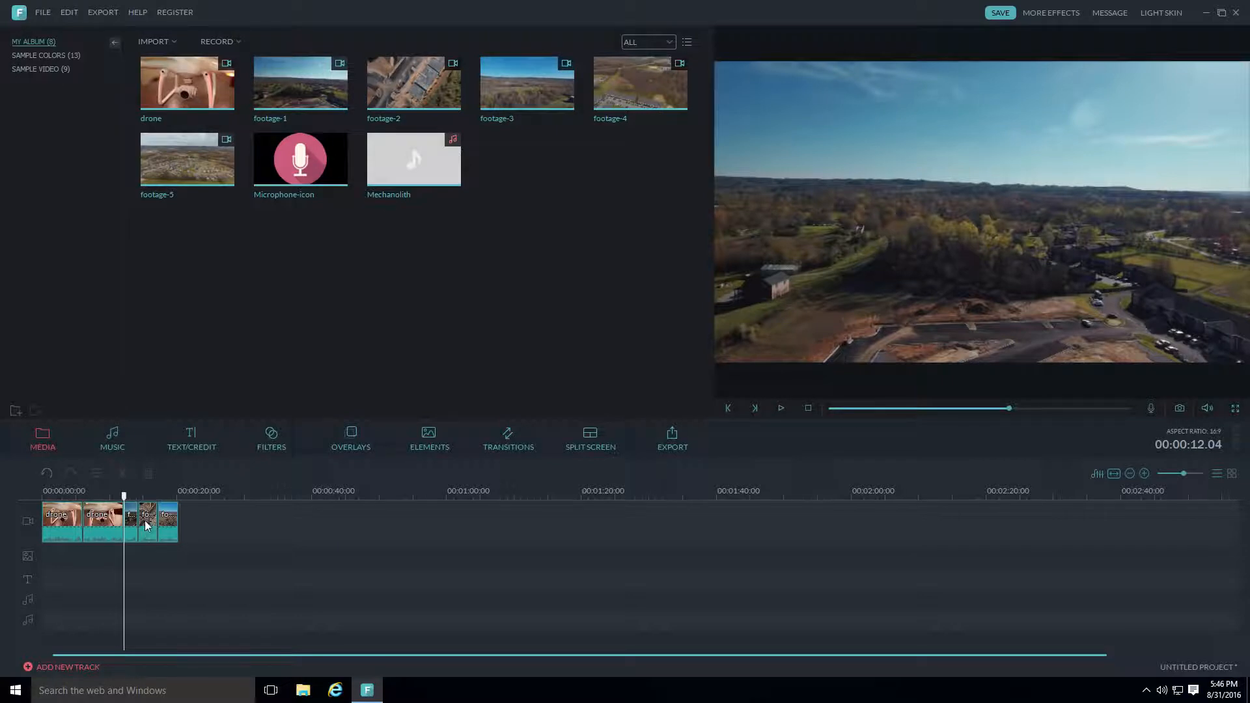
{"action": "left_click", "coordinate": [46, 472]}
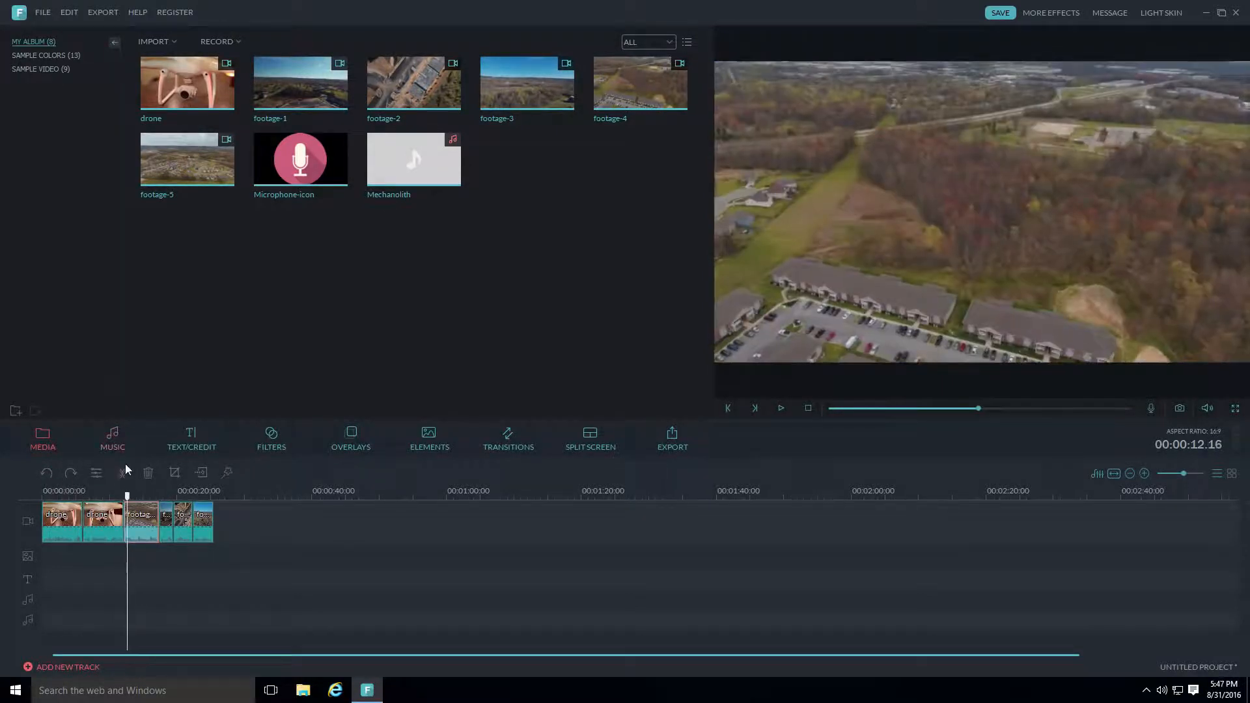
- Scrub back and forth within the footage-4 clip on the timeline and view the built-in music library
{"action": "left_click_drag", "start_coordinate": [127, 495], "coordinate": [151, 508]}
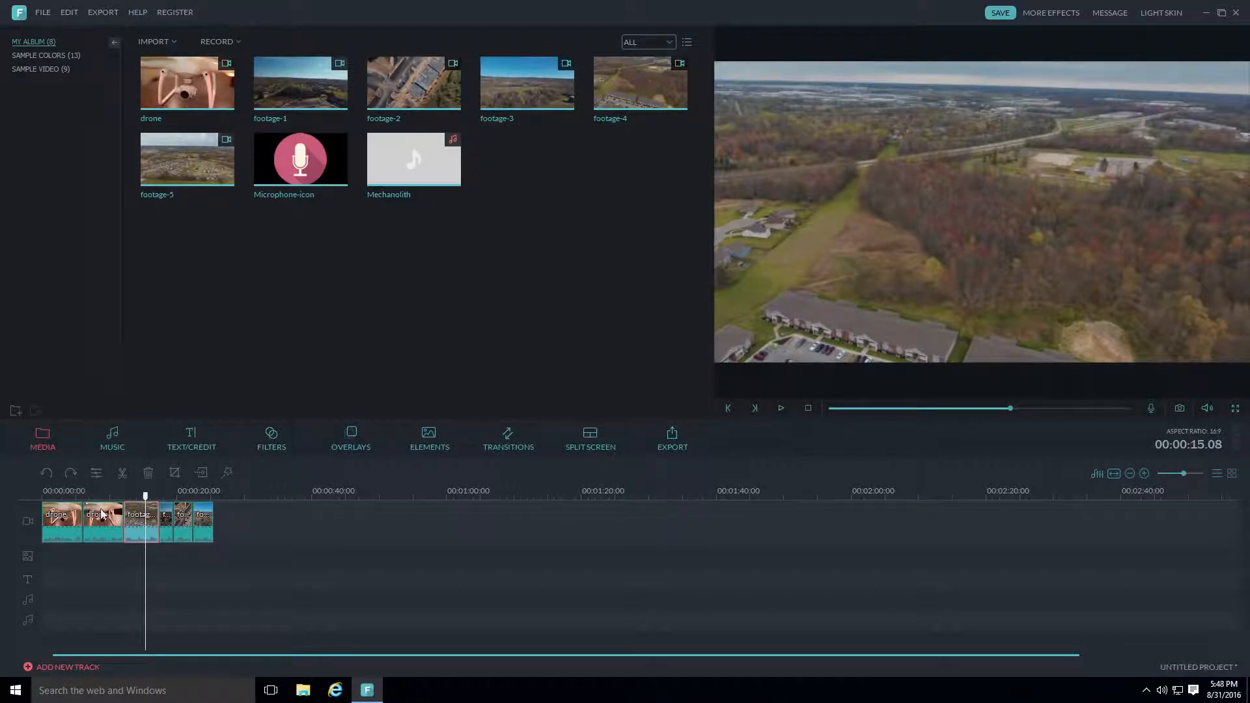
{"action": "left_click_drag", "start_coordinate": [146, 497], "coordinate": [128, 498]}
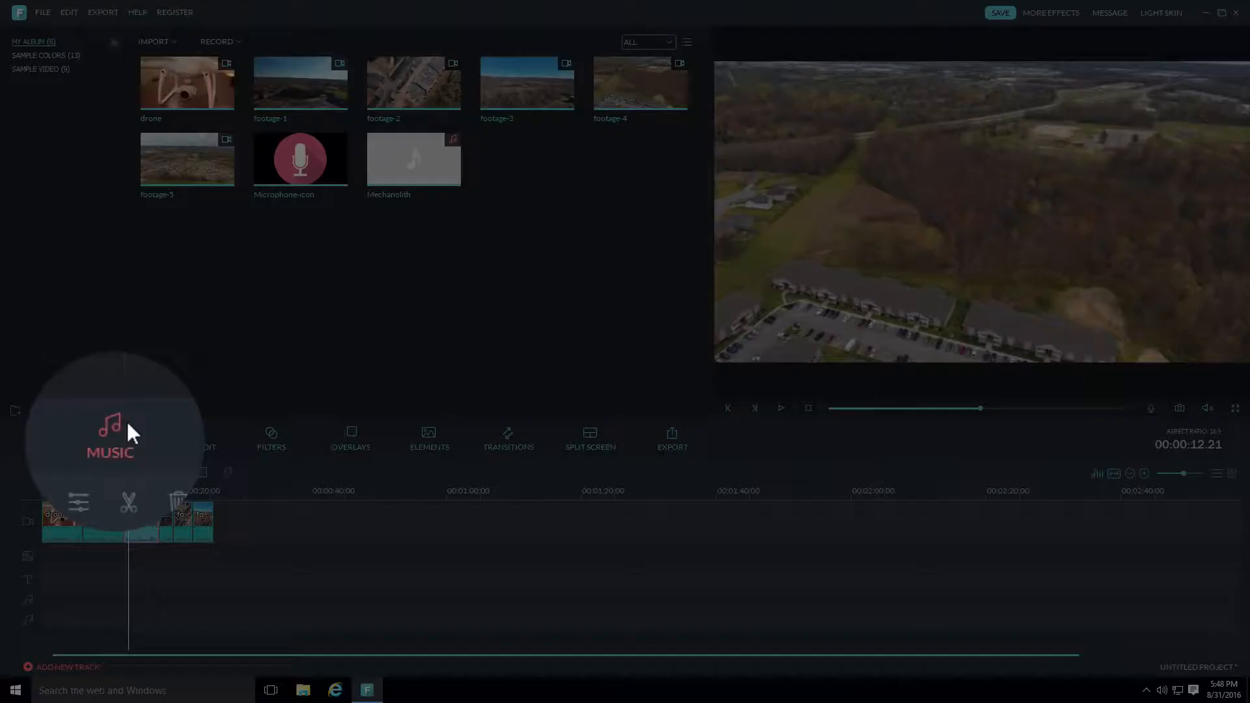
{"action": "left_click", "coordinate": [122, 424]}
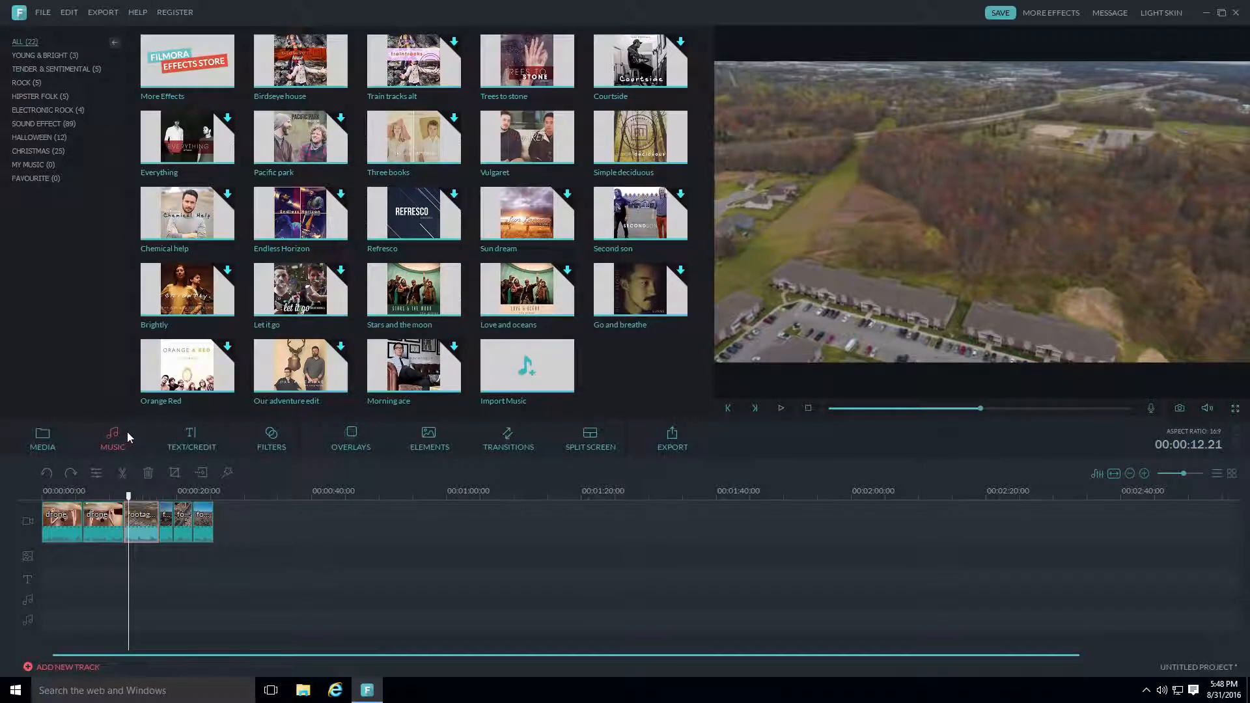
- Place the imported Mechanolith audio at the start of the first music track
{"action": "left_click", "coordinate": [49, 438]}
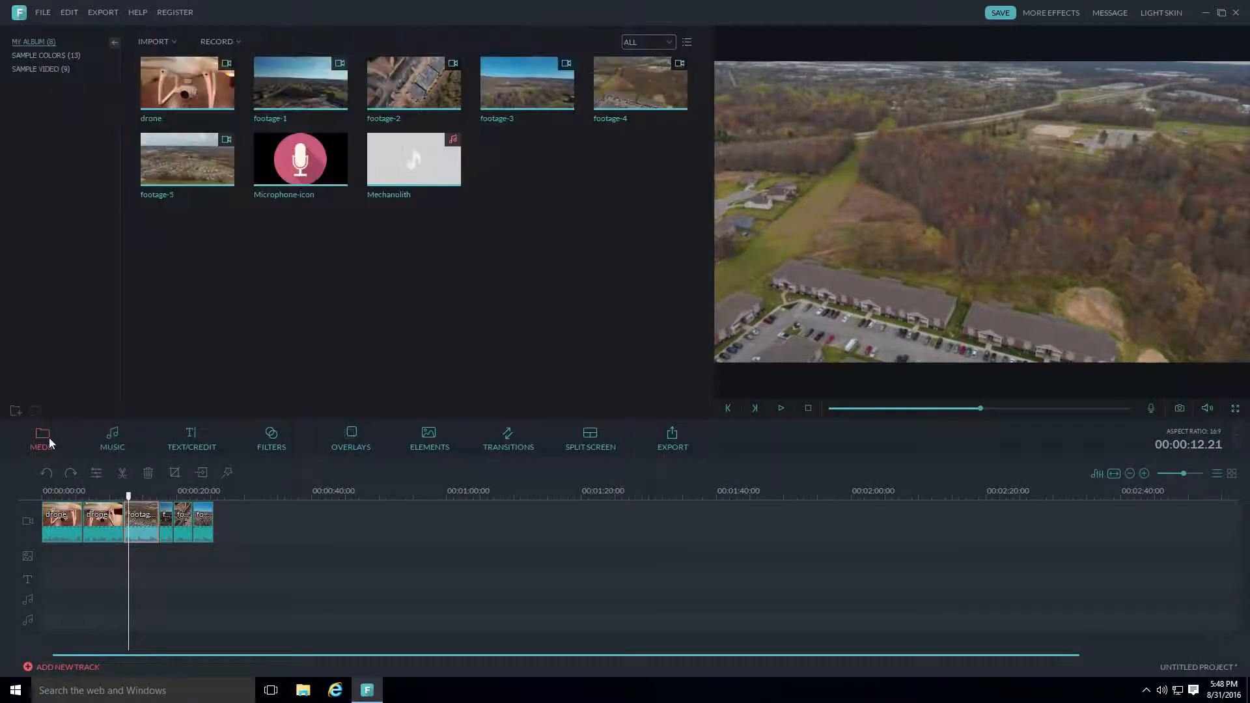
{"action": "left_click", "coordinate": [391, 177]}
{"action": "left_click_drag", "start_coordinate": [389, 174], "coordinate": [39, 600]}
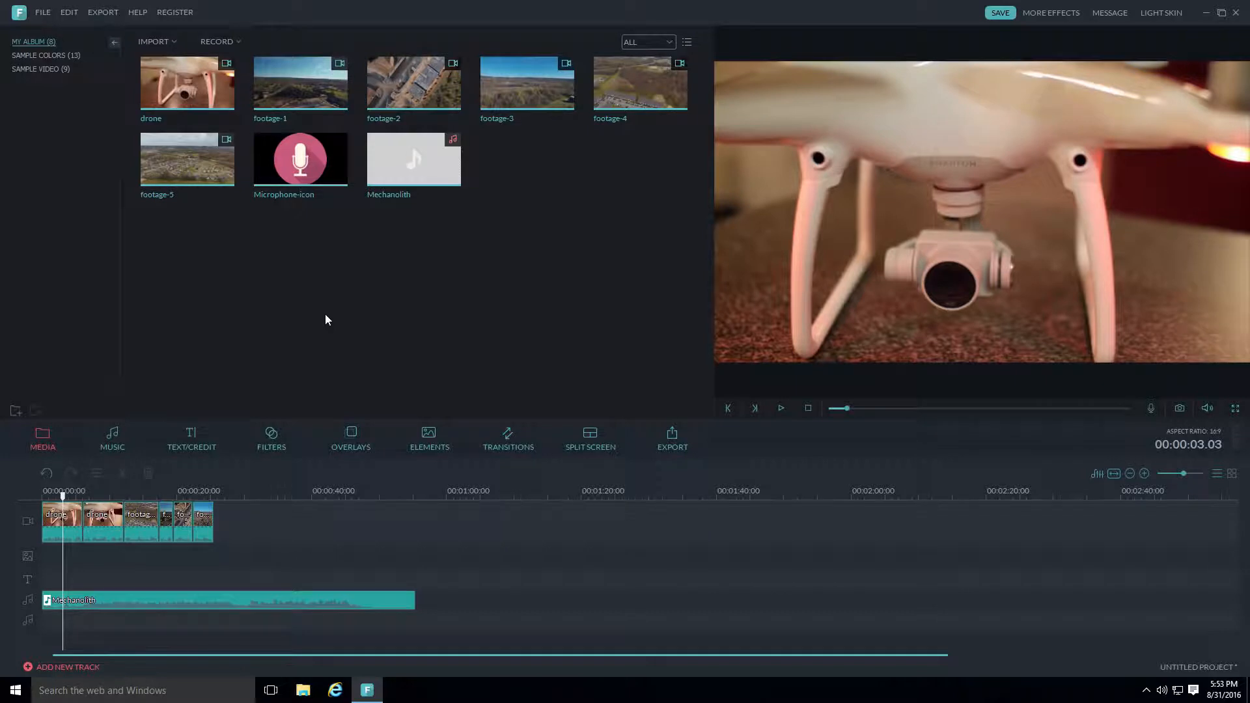
- Place the Microphone-icon image at the start of the first overlay image track and shrink it to about a sixth of its size in the preview
{"action": "mouse_move", "coordinate": [311, 158]}
{"action": "mouse_move", "coordinate": [332, 195]}
{"action": "left_click_drag", "start_coordinate": [272, 161], "coordinate": [53, 550]}
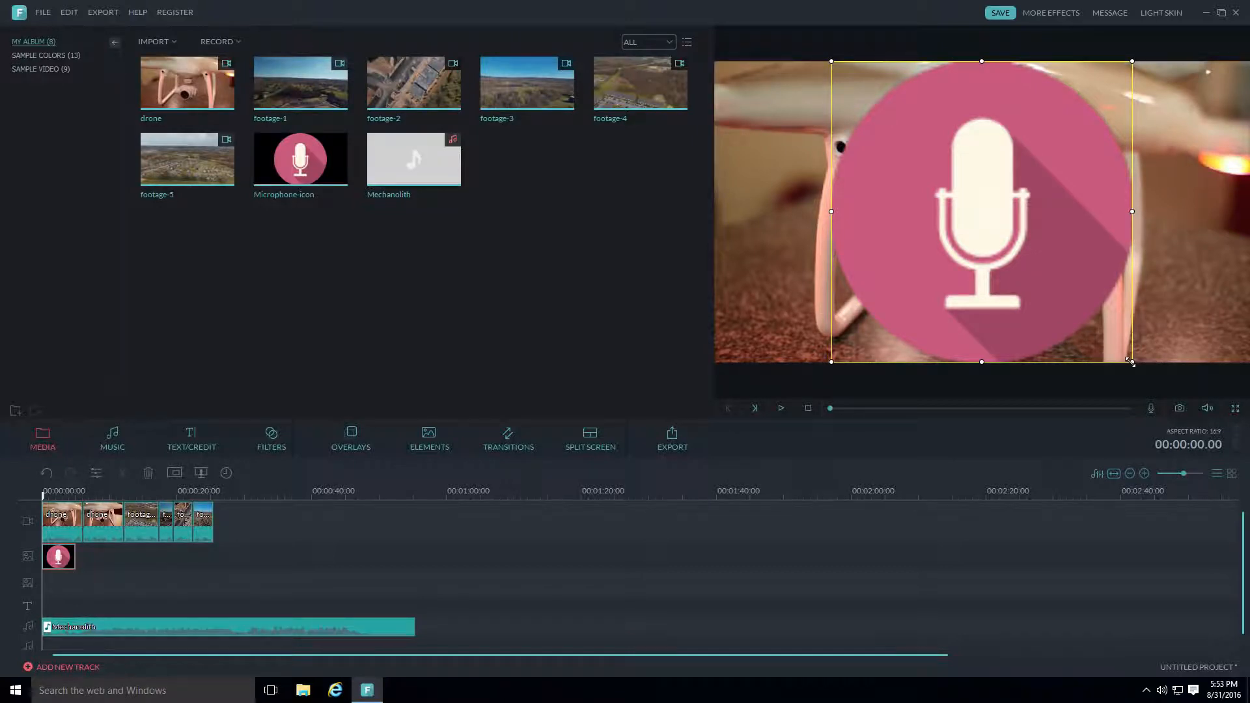
{"action": "left_click_drag", "start_coordinate": [1131, 362], "coordinate": [881, 113]}
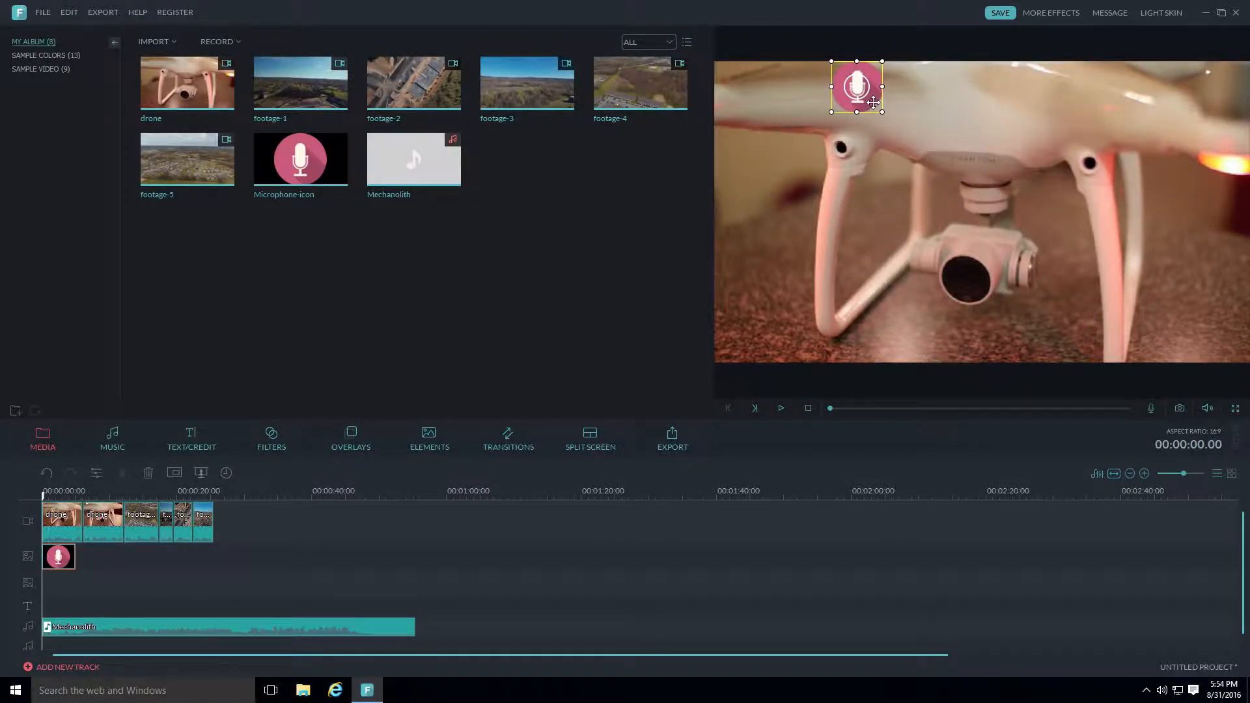
- Move the microphone image to the upper-left corner of the video frame and extend its duration to the end of the second drone segment
{"action": "left_click_drag", "start_coordinate": [873, 102], "coordinate": [831, 122]}
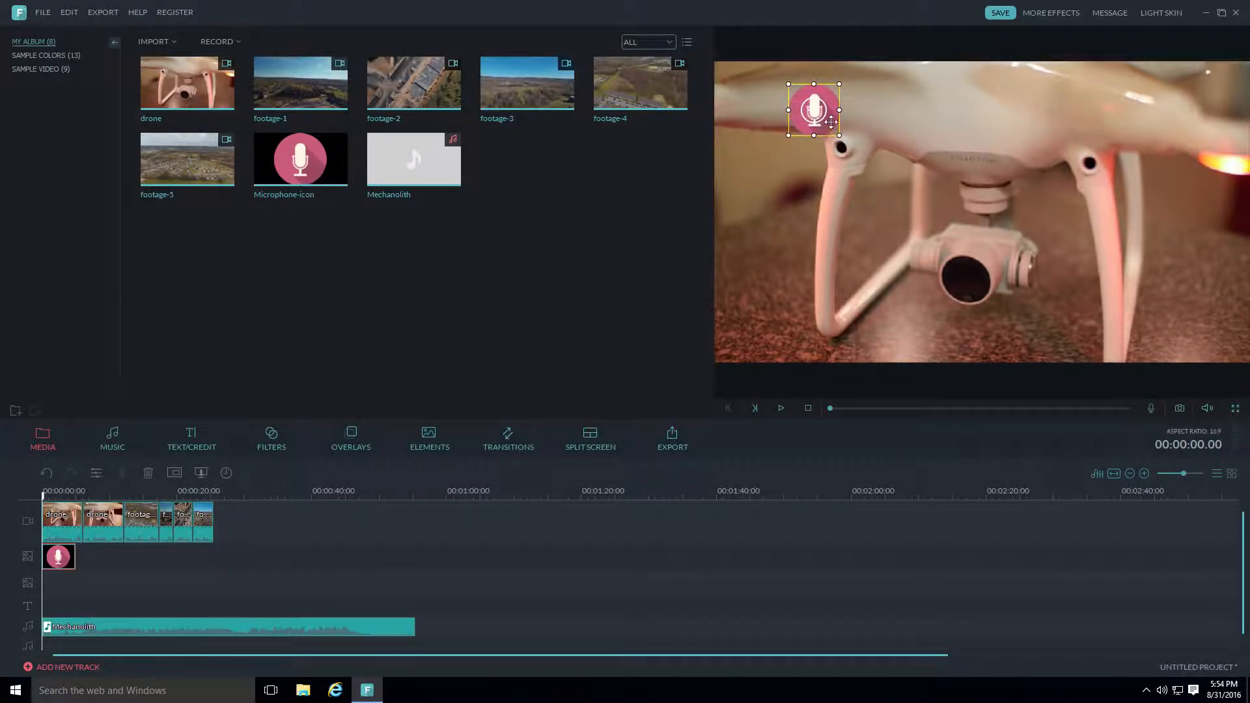
{"action": "left_click_drag", "start_coordinate": [823, 117], "coordinate": [754, 105]}
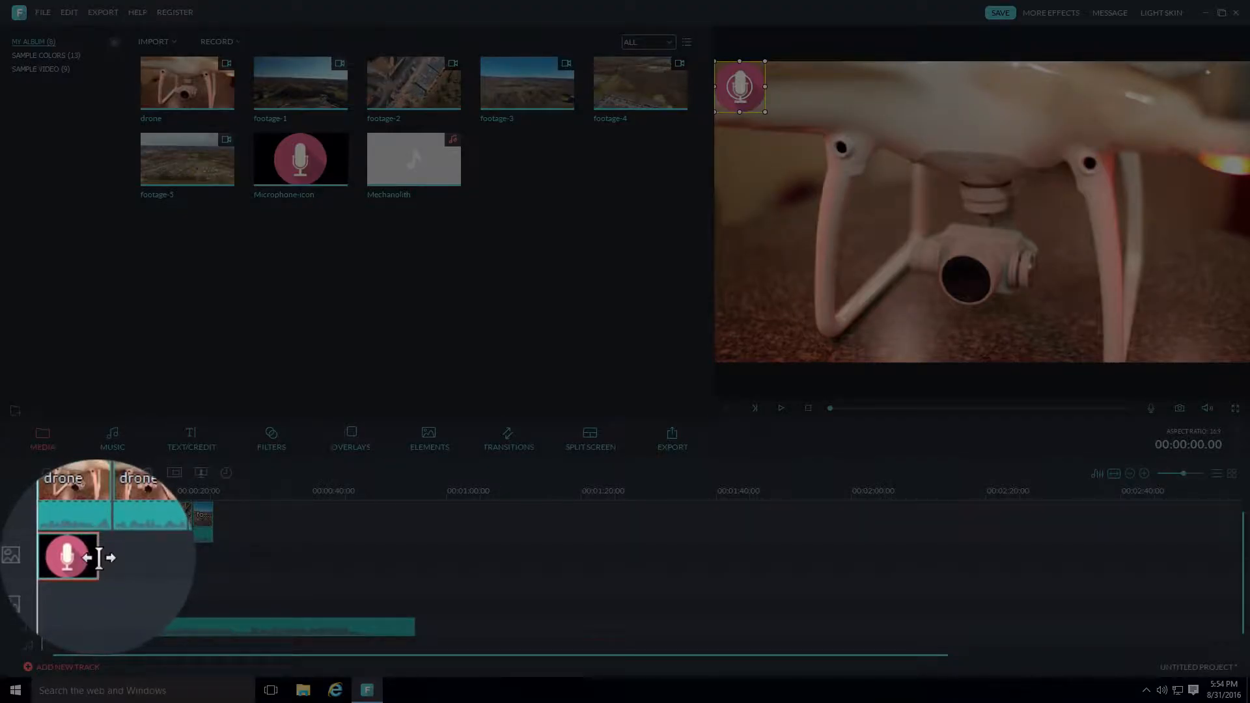
{"action": "left_click_drag", "start_coordinate": [75, 558], "coordinate": [123, 560]}
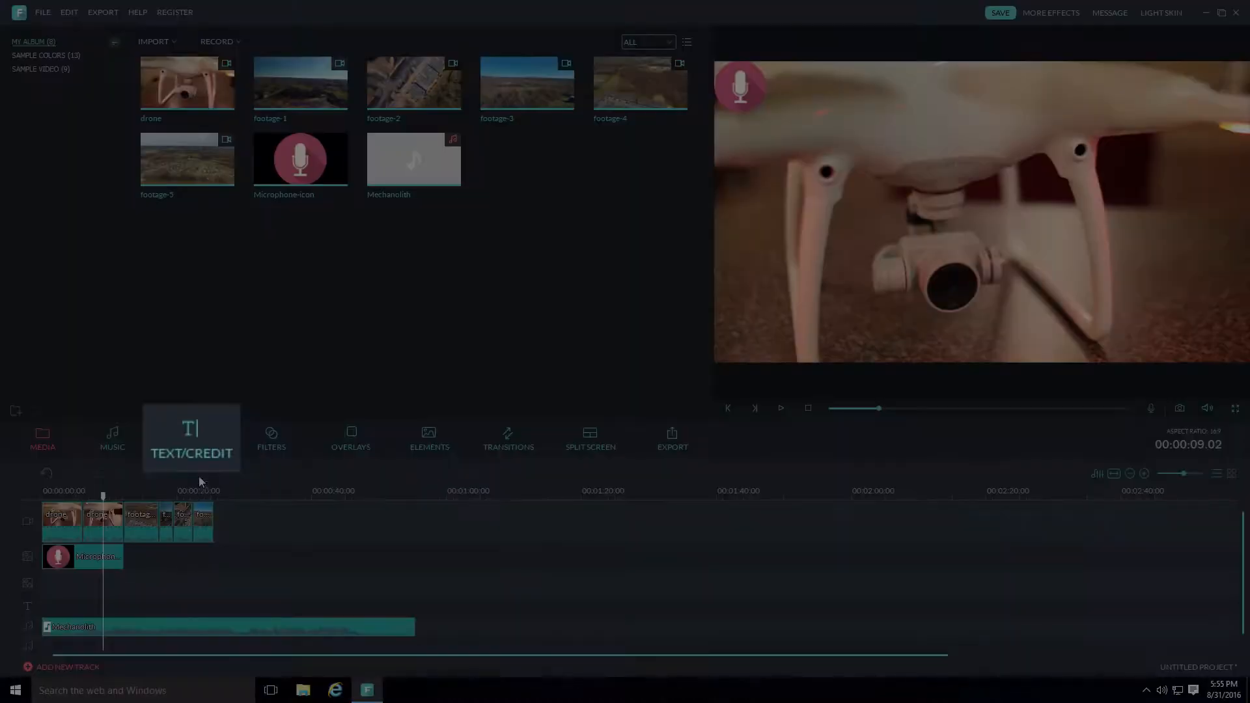
- Add the Wreath Drawing Title text preset to the text track at 00:00:09.02
{"action": "left_click", "coordinate": [201, 444]}
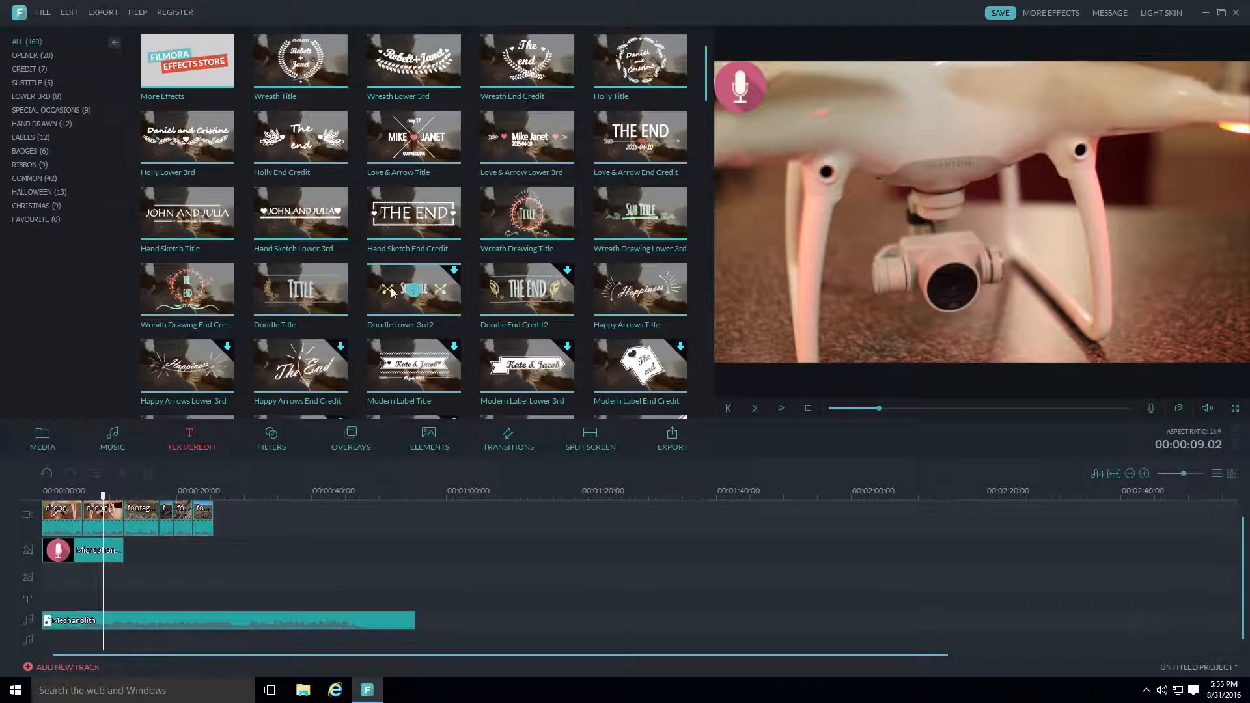
{"action": "mouse_move", "coordinate": [705, 73]}
{"action": "left_mouse_down"}
{"action": "mouse_move", "coordinate": [702, 275]}
{"action": "mouse_move", "coordinate": [709, 81]}
{"action": "left_mouse_up"}
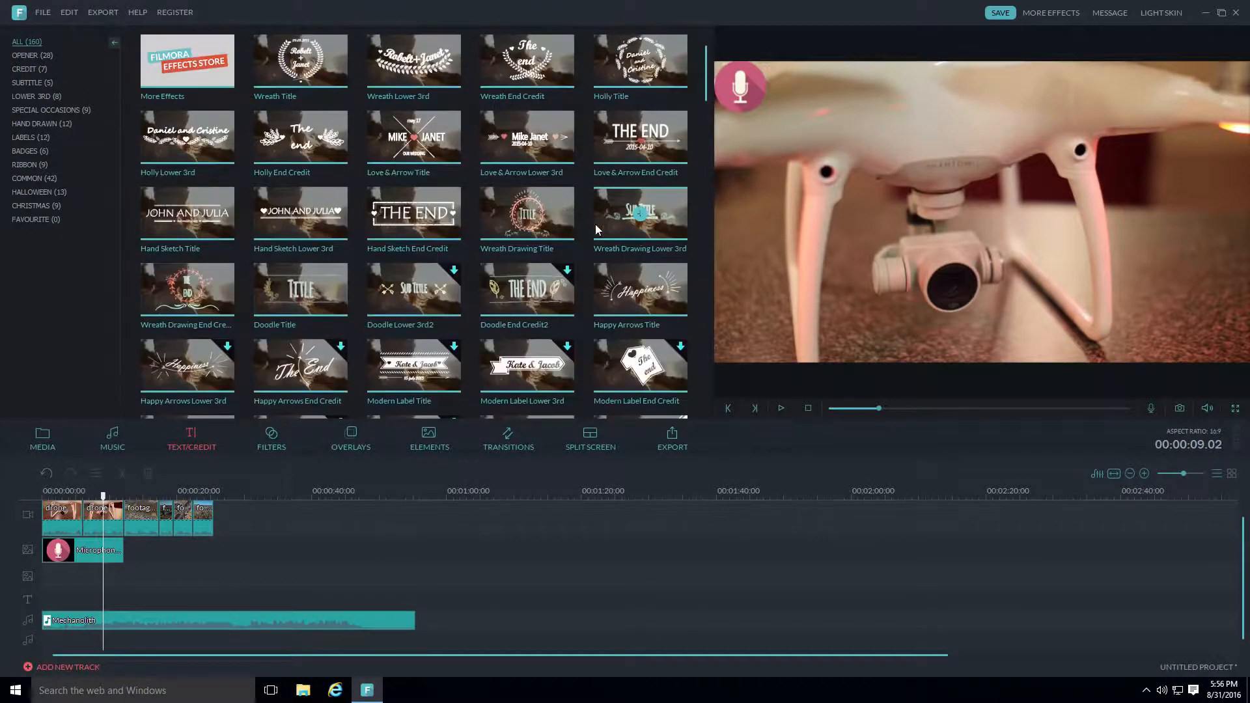
{"action": "mouse_move", "coordinate": [539, 228]}
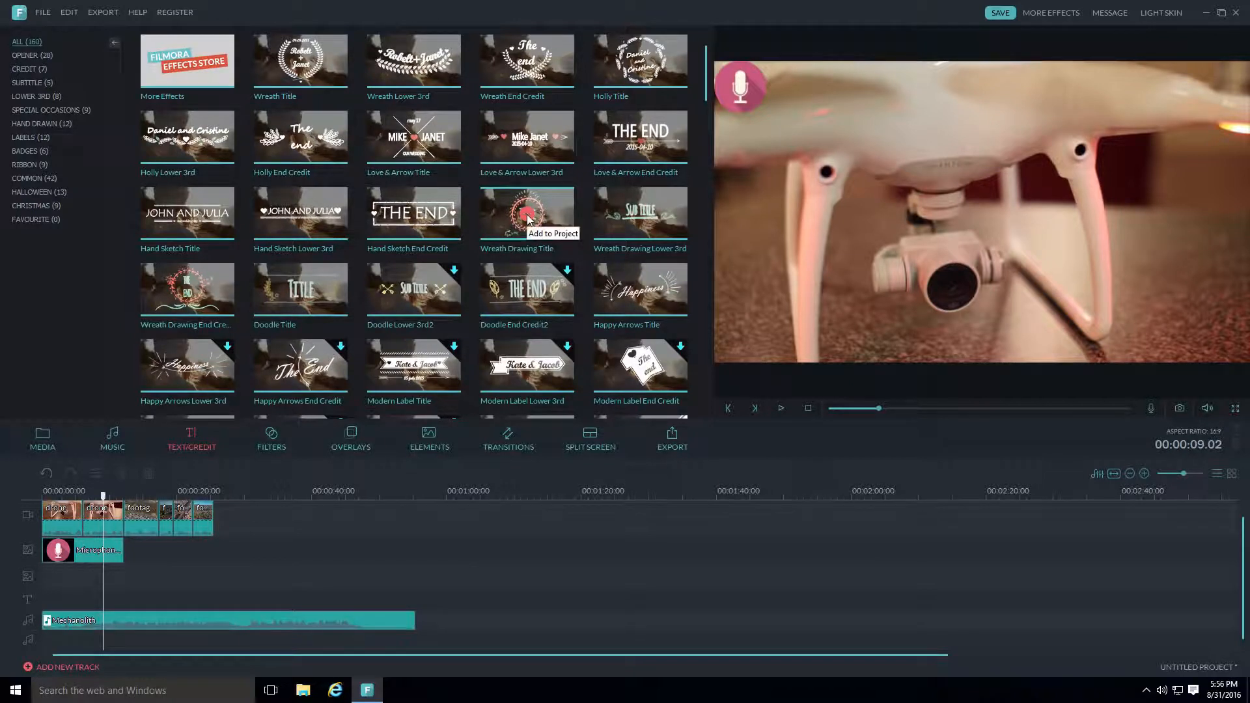
{"action": "left_click", "coordinate": [528, 215]}
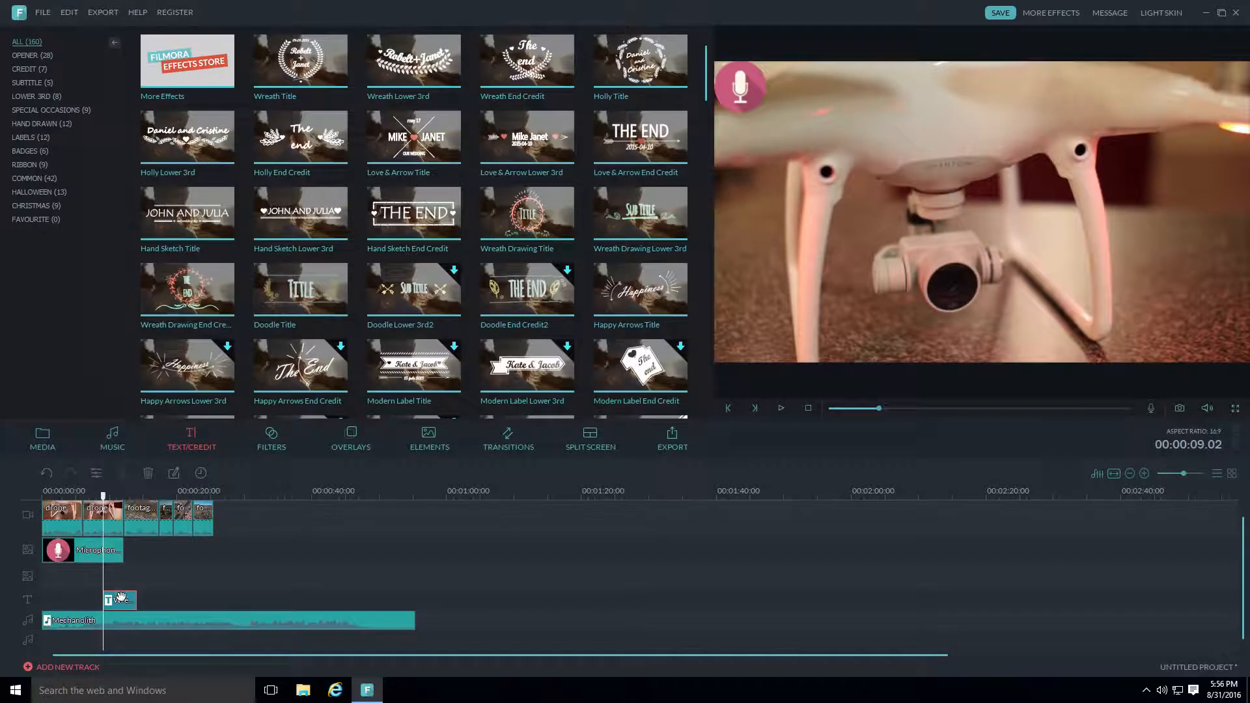
- Stretch the wreath title from the timeline start to the end of the second drone segment and change its text to Drone
{"action": "mouse_move", "coordinate": [124, 597]}
{"action": "left_mouse_down"}
{"action": "mouse_move", "coordinate": [64, 597]}
{"action": "mouse_move", "coordinate": [121, 596]}
{"action": "left_mouse_up"}
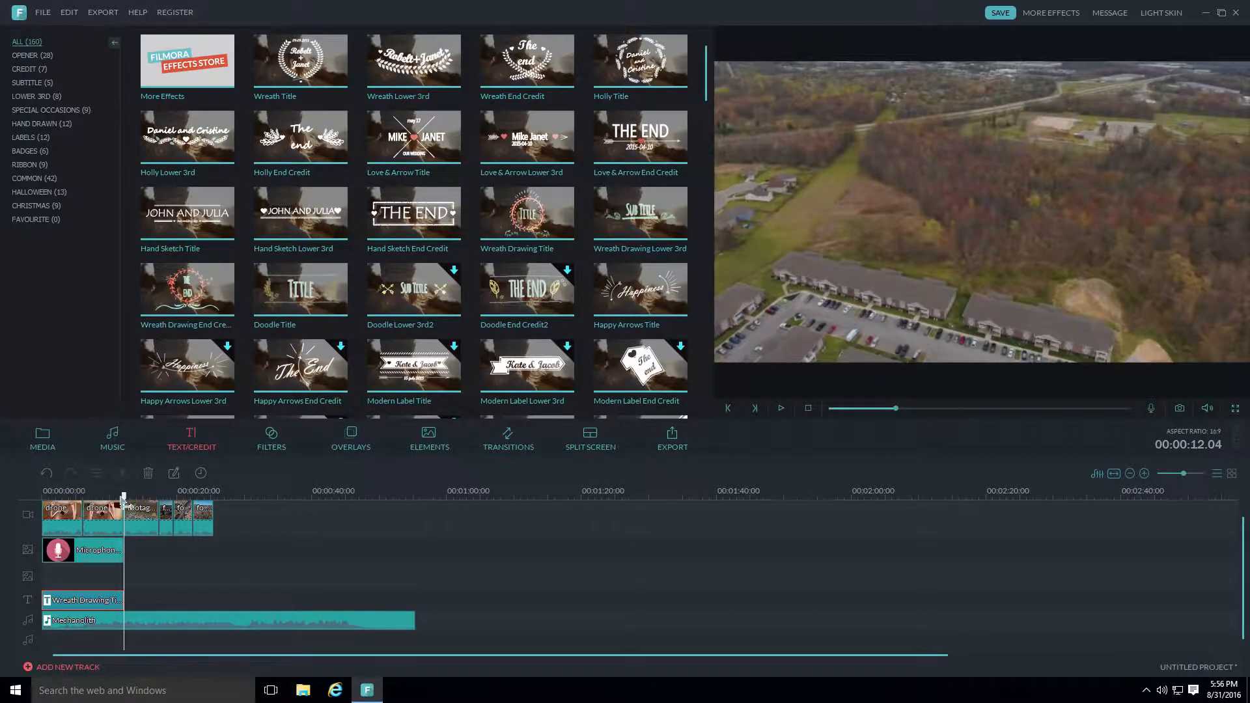
{"action": "left_click_drag", "start_coordinate": [115, 494], "coordinate": [89, 496]}
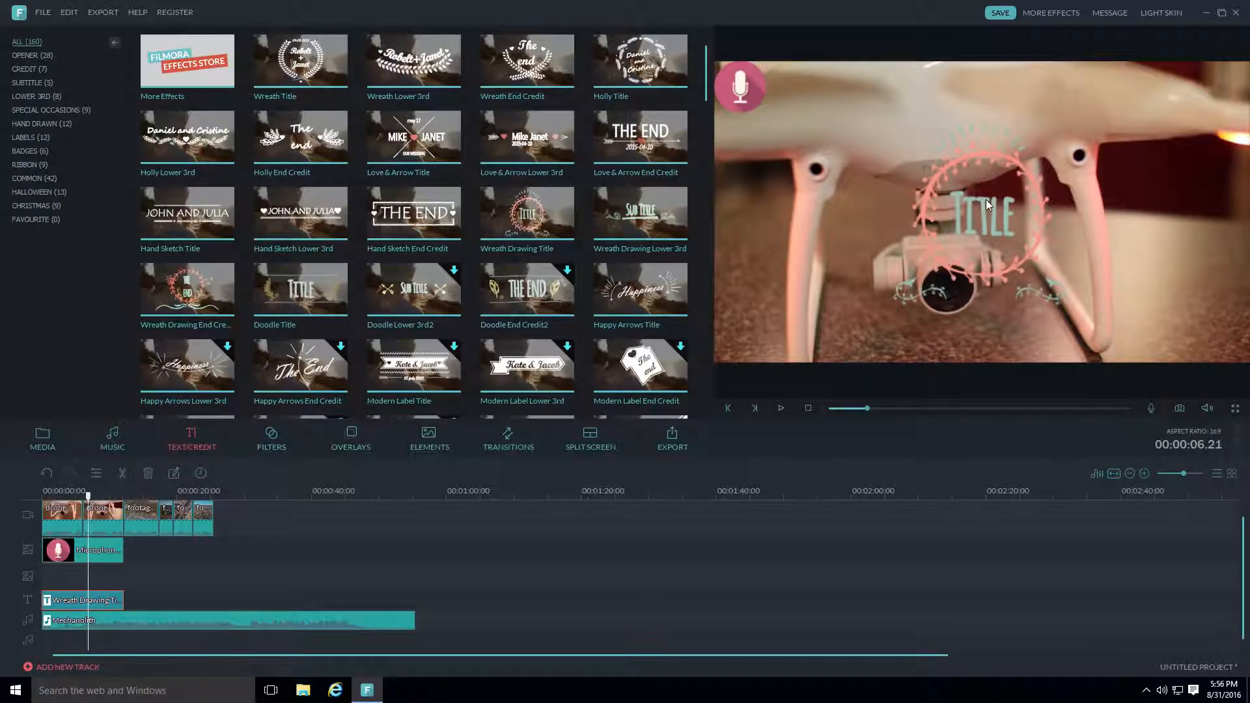
{"action": "double_click", "coordinate": [986, 200]}
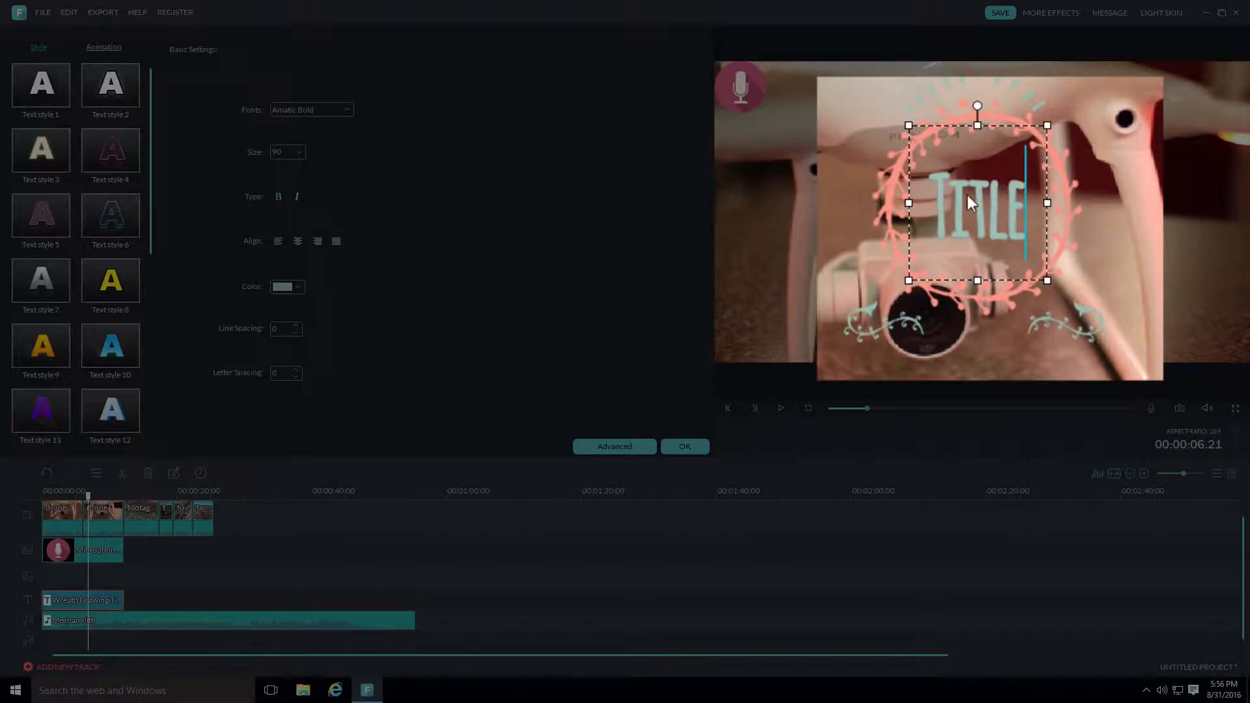
{"action": "left_click_drag", "start_coordinate": [944, 190], "coordinate": [1008, 220]}
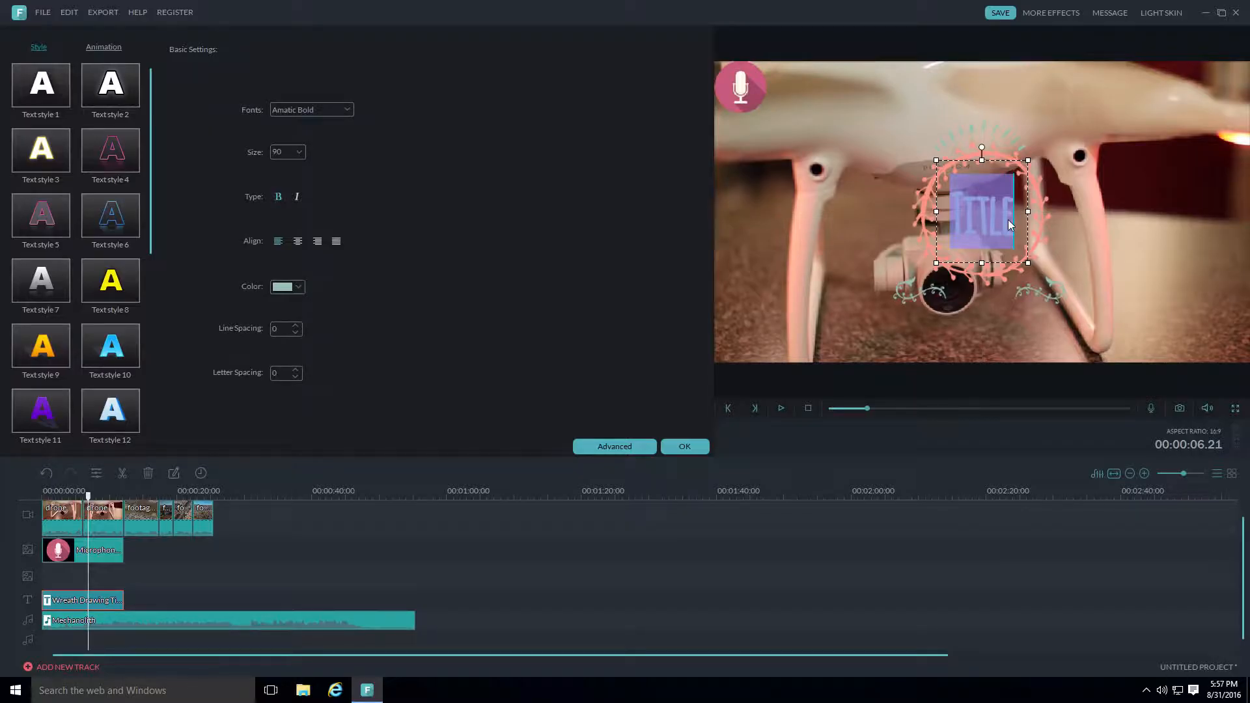
{"action": "type", "text": "Drone"}
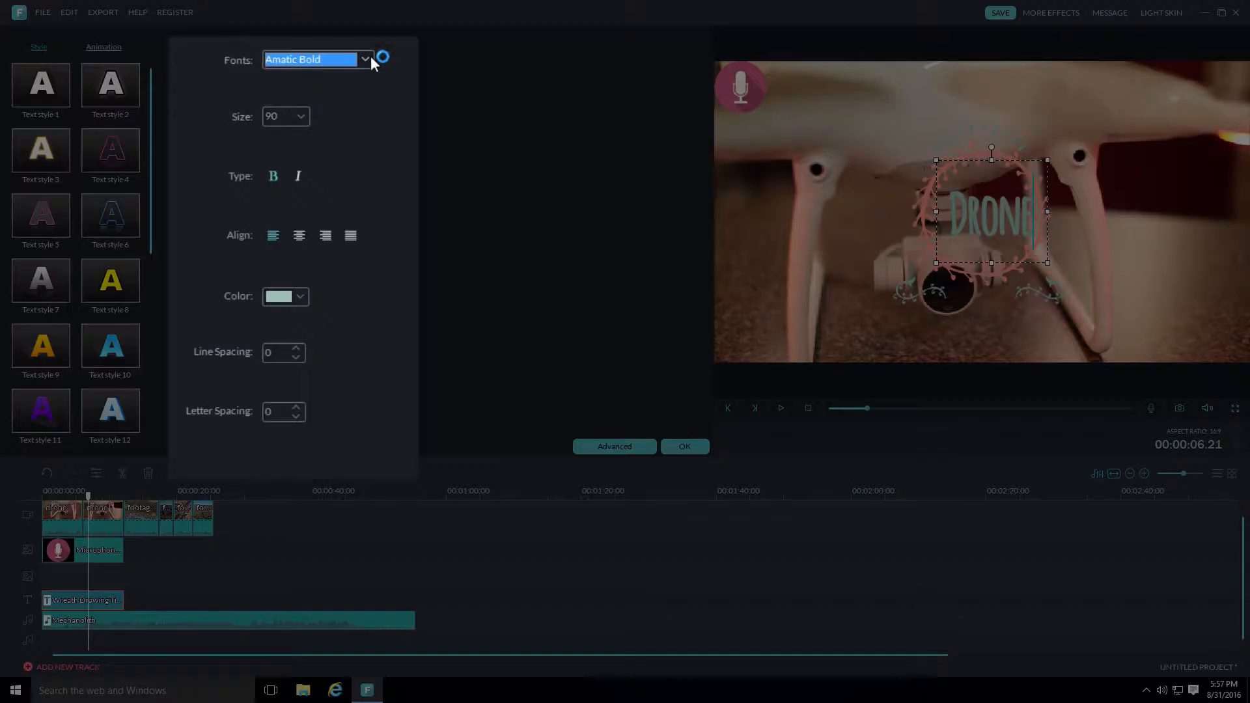
- Set the Drone title's font to Bodoni MT at size 72 and centre the text over the wreath
{"action": "left_click", "coordinate": [348, 110]}
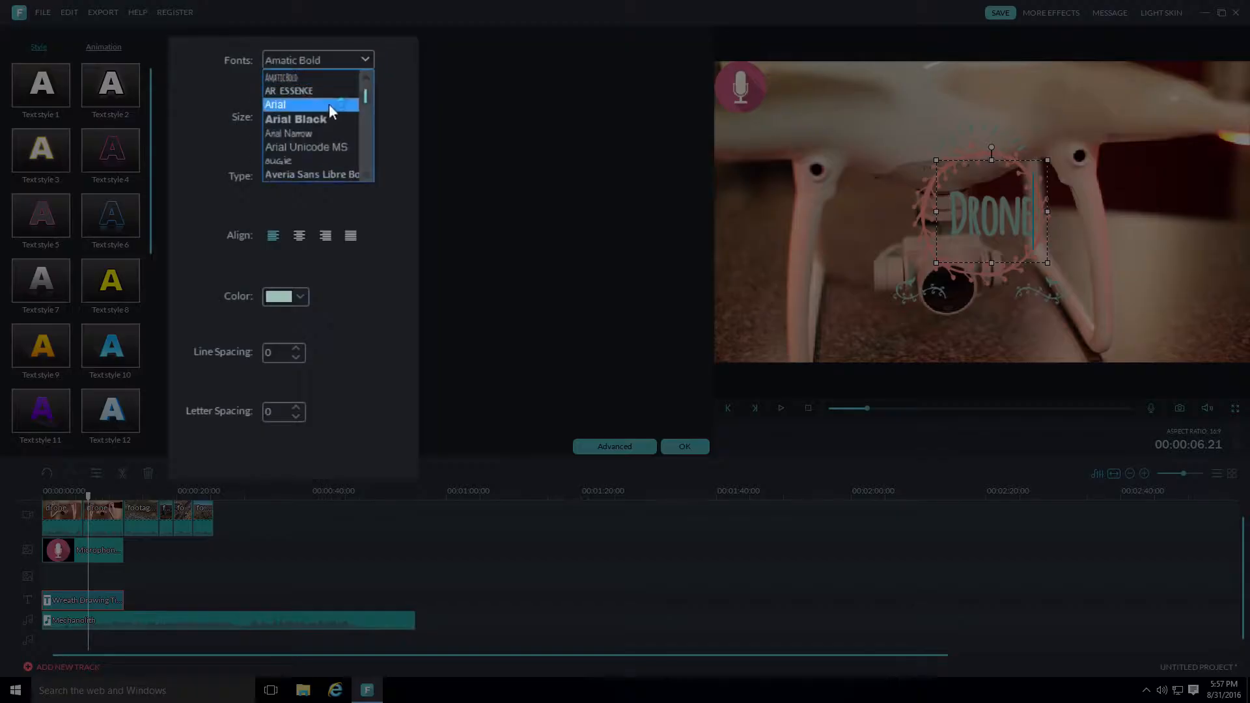
{"action": "left_click", "coordinate": [314, 122]}
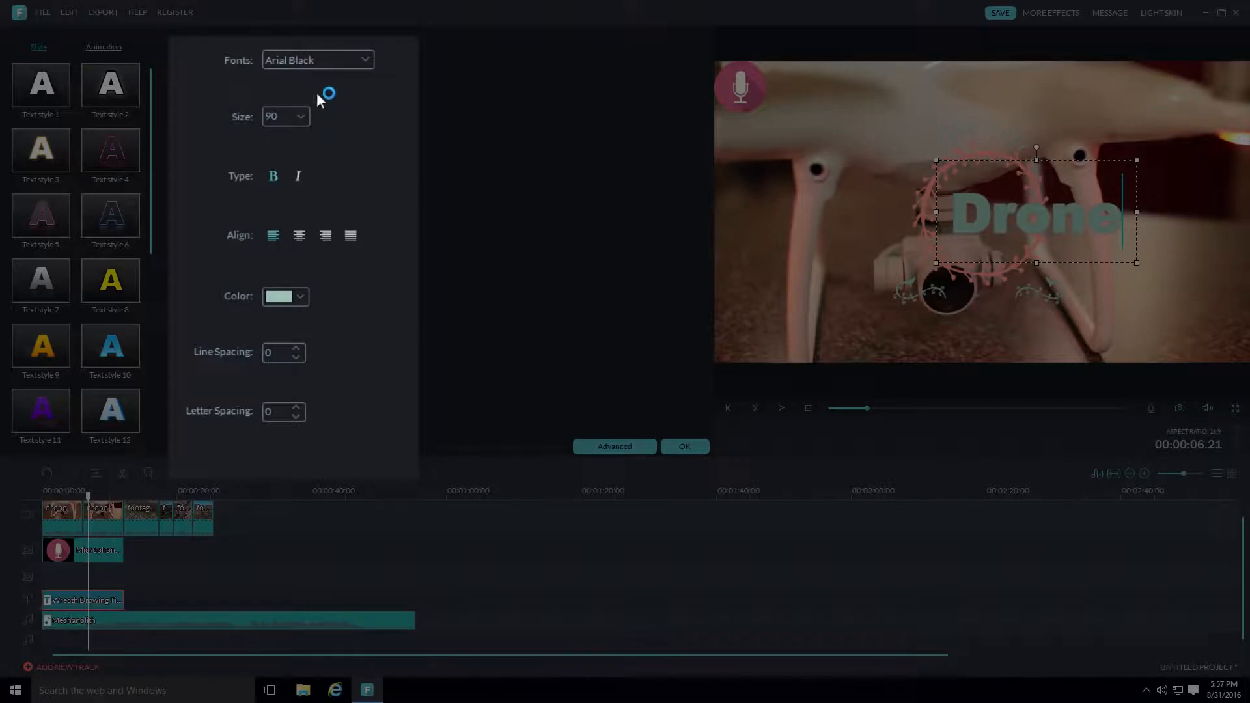
{"action": "left_click", "coordinate": [322, 65]}
{"action": "scroll", "coordinate": [324, 131], "scroll_direction": "down", "scroll_amount": 3}
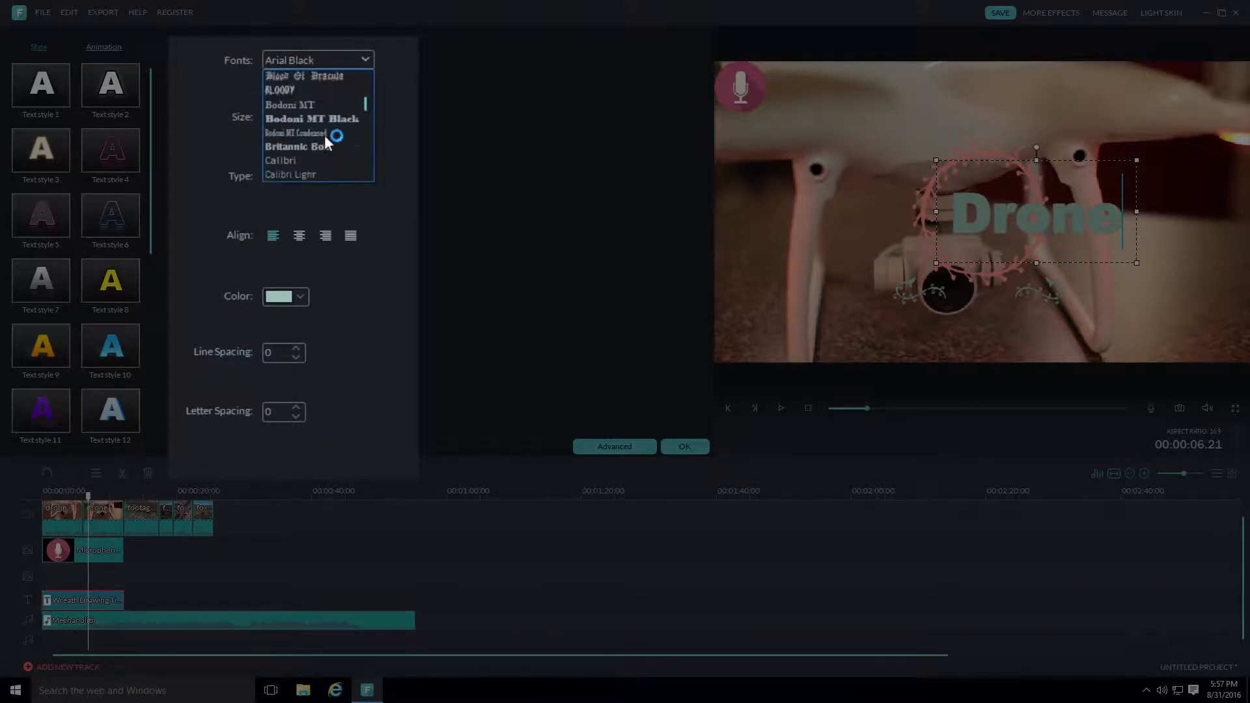
{"action": "left_click", "coordinate": [324, 135]}
{"action": "left_click_drag", "start_coordinate": [1072, 226], "coordinate": [1027, 259]}
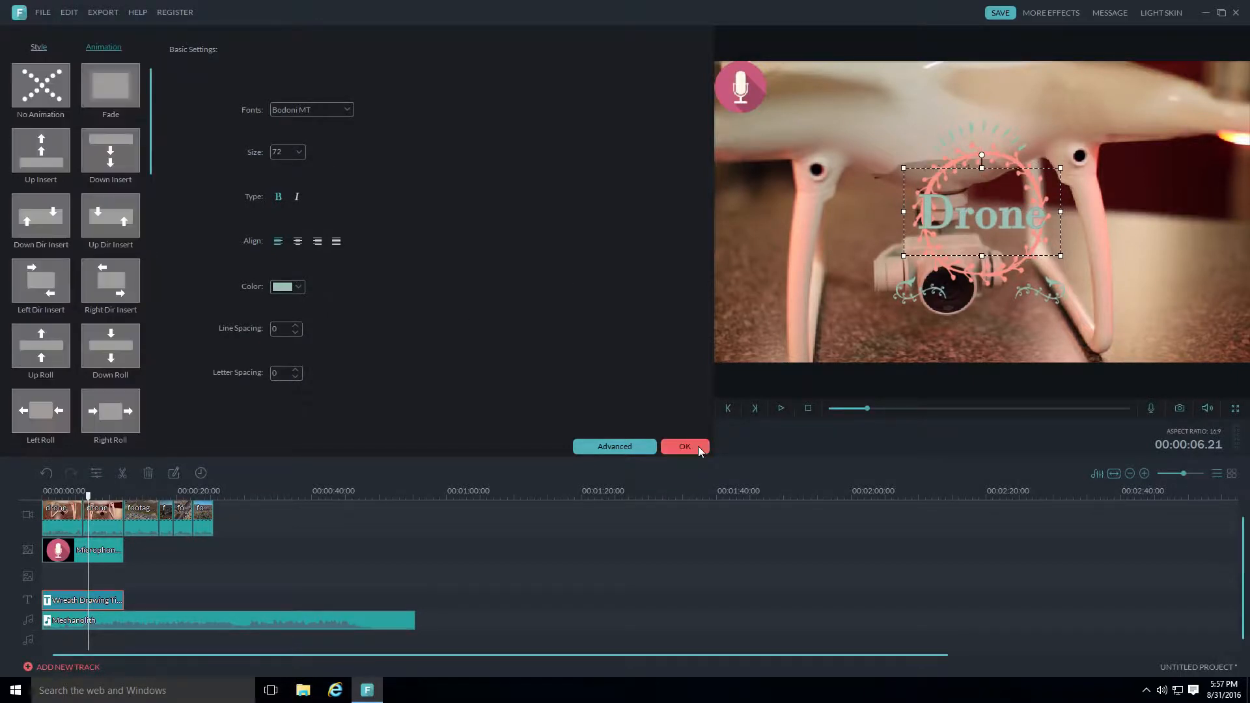
{"action": "left_click", "coordinate": [684, 446]}
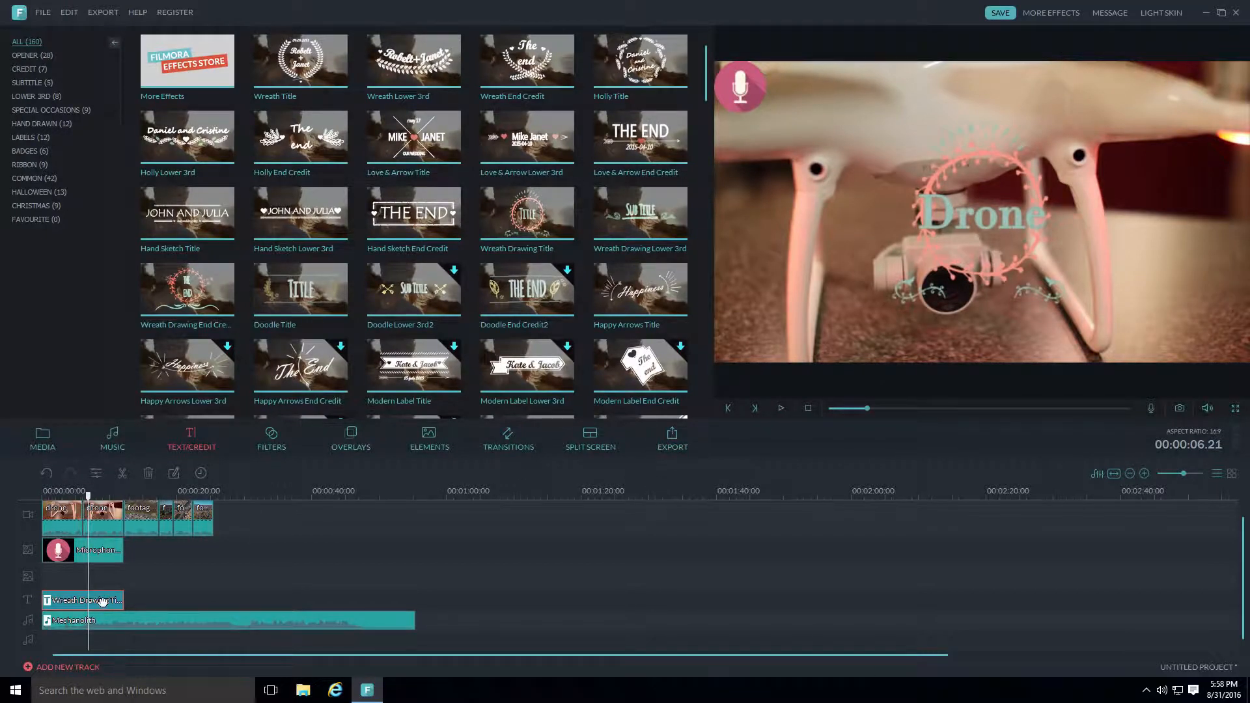
- Delete the wreath title clip from the text track
{"action": "left_click", "coordinate": [148, 472]}
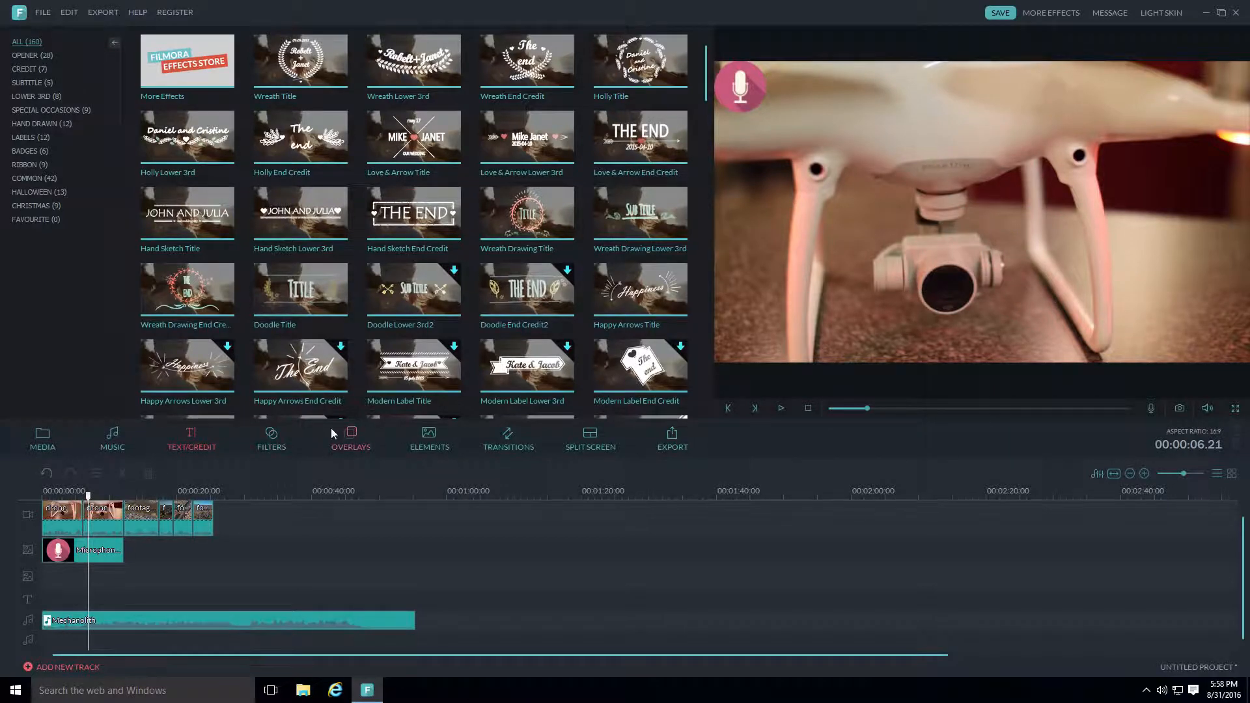
- Browse the filter library and preview filters such as FocusColor and Metropolis on the video
{"action": "left_click", "coordinate": [273, 436]}
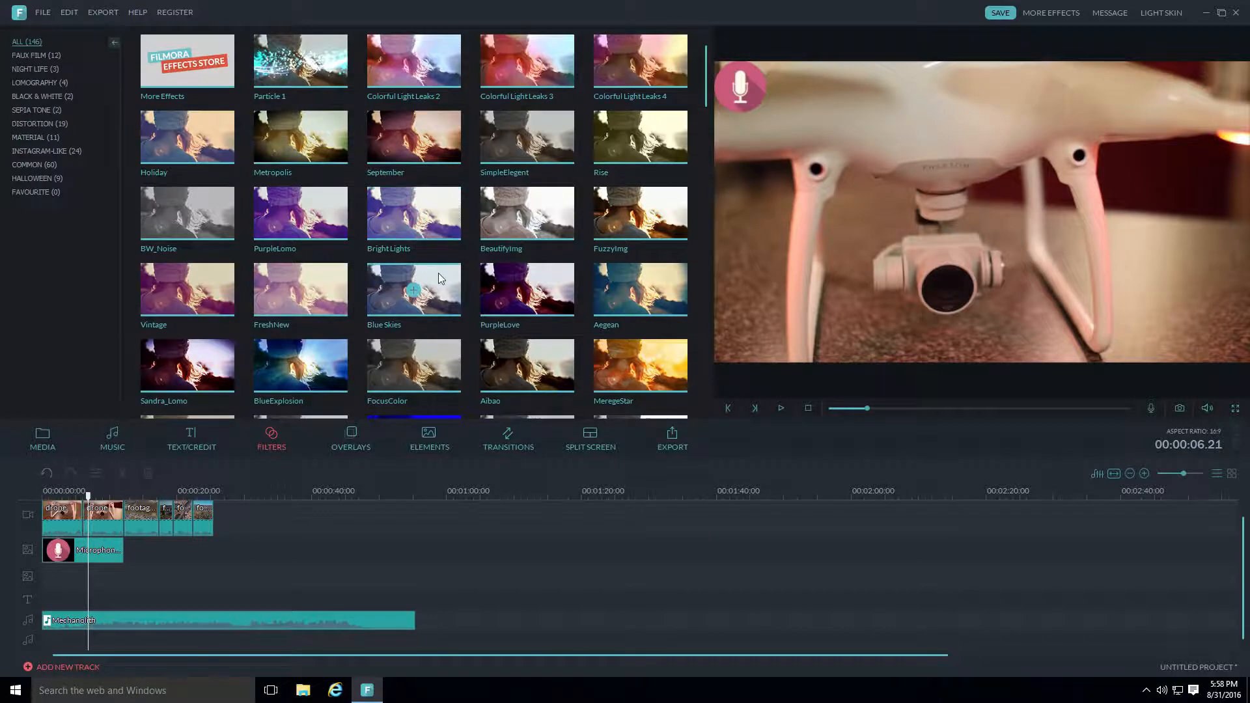
{"action": "scroll", "coordinate": [704, 108], "scroll_direction": "down", "scroll_amount": 2}
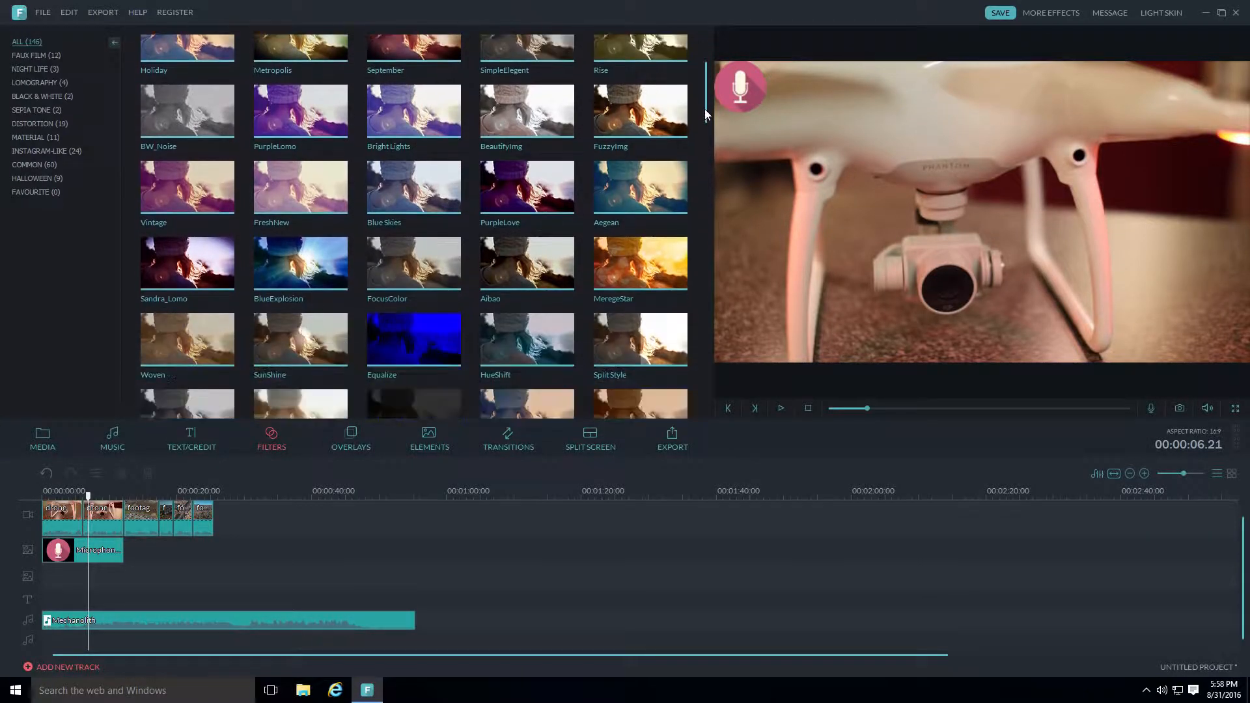
{"action": "scroll", "coordinate": [705, 108], "scroll_direction": "up", "scroll_amount": 3}
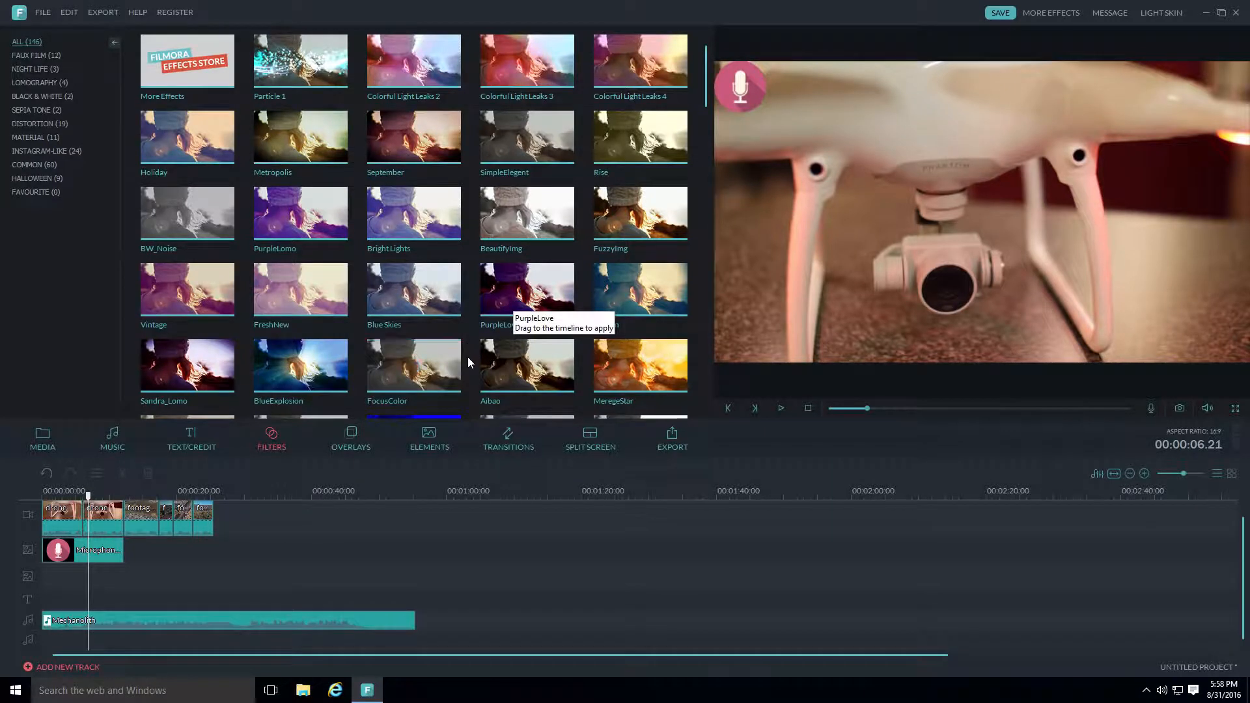
{"action": "left_click", "coordinate": [393, 353]}
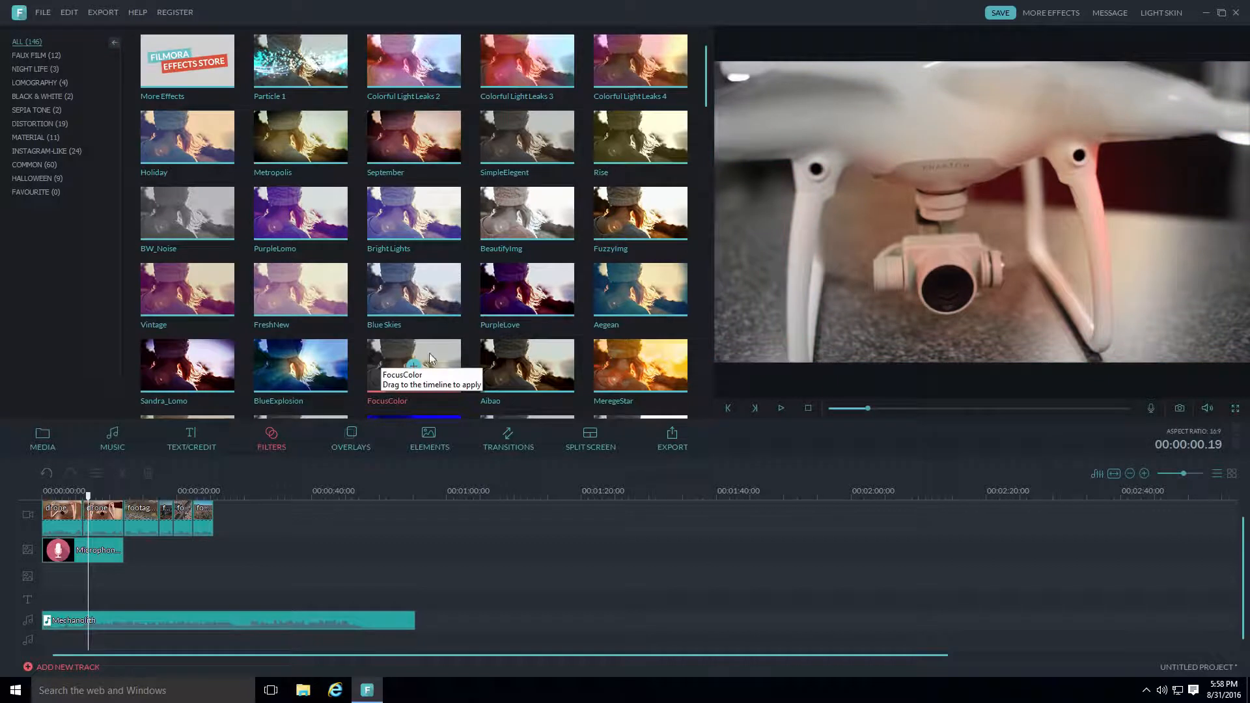
{"action": "left_click", "coordinate": [389, 350]}
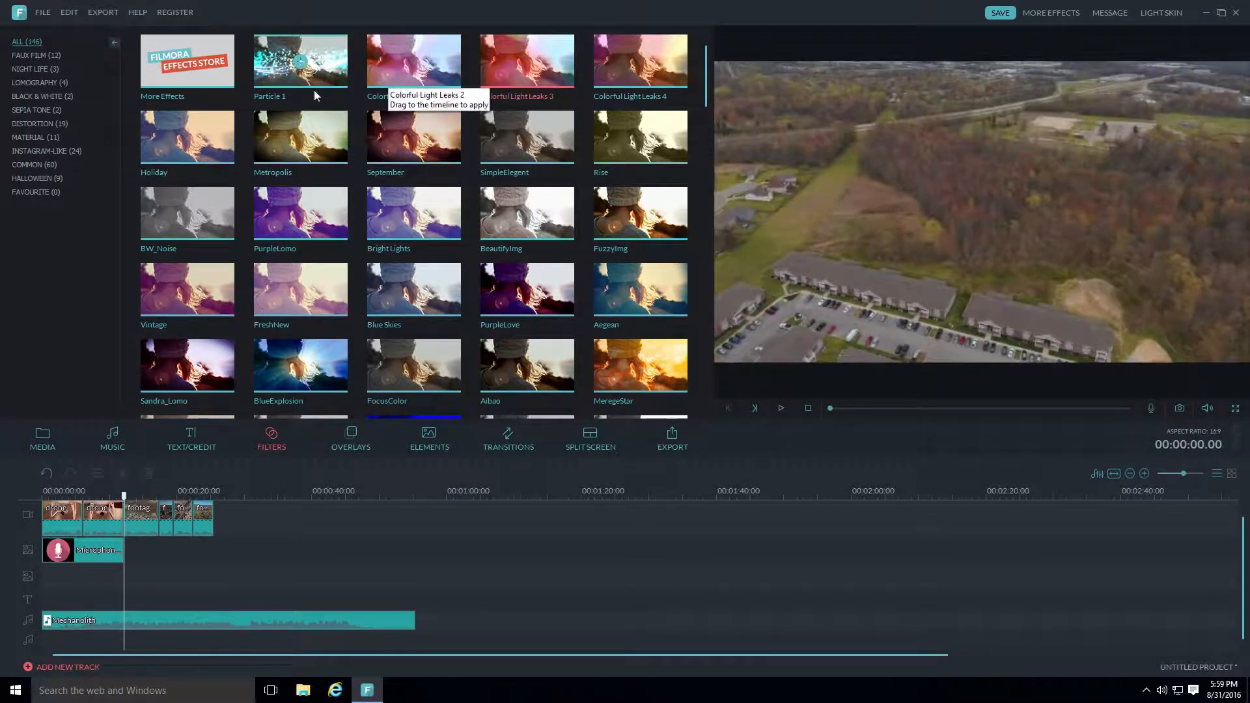
{"action": "scroll", "coordinate": [397, 261], "scroll_direction": "down", "scroll_amount": 15}
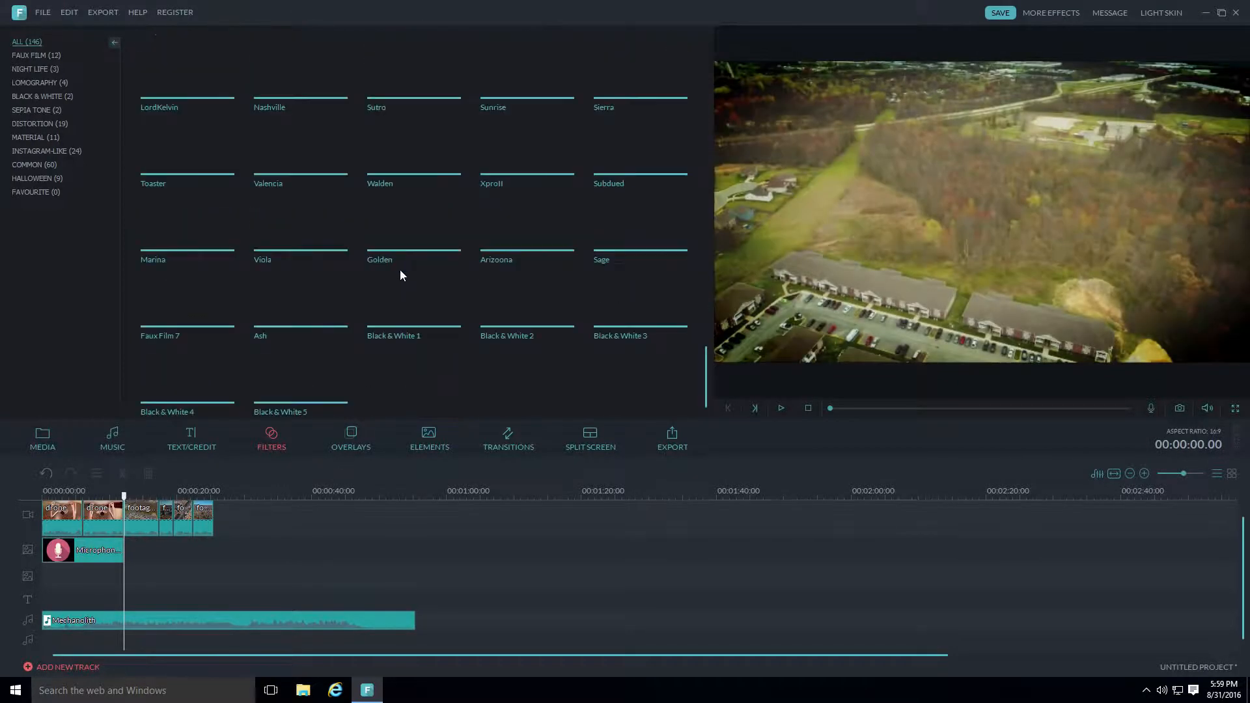
{"action": "scroll", "coordinate": [401, 271], "scroll_direction": "up", "scroll_amount": 15}
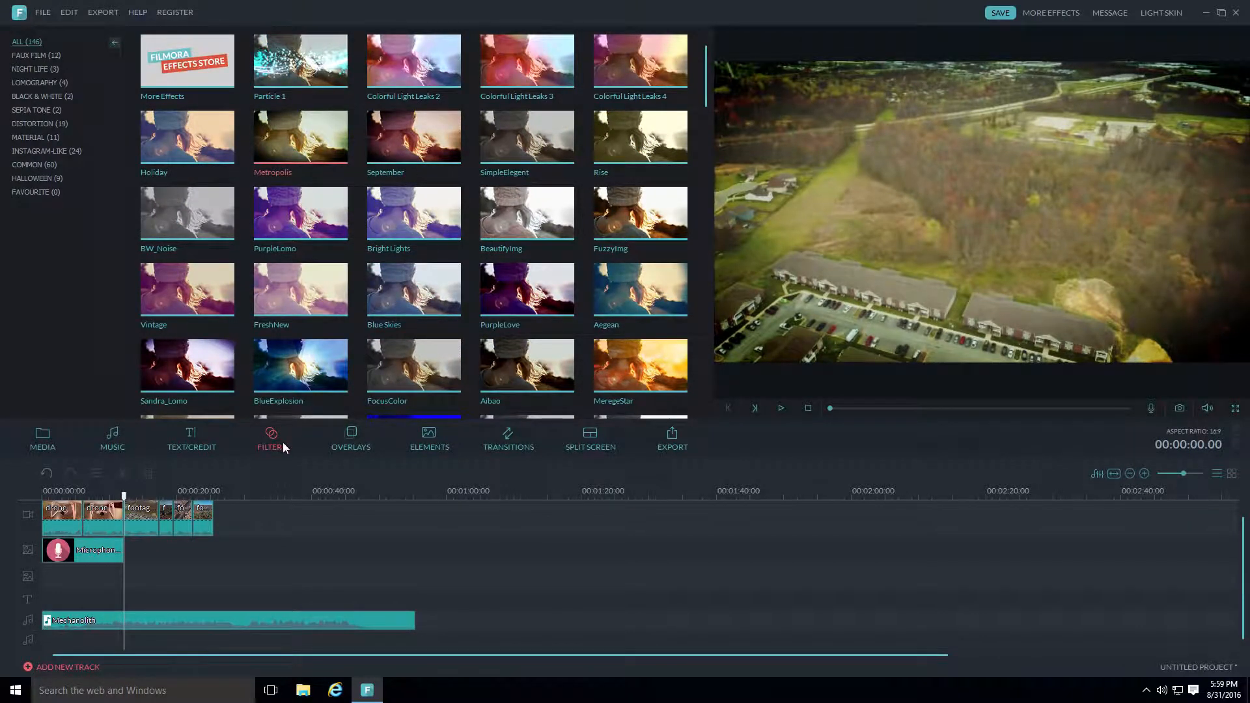
- Try the Bokeh 2 overlay beneath the first footage segment after previewing Bokeh 1, and undo its placement
{"action": "left_click", "coordinate": [345, 436]}
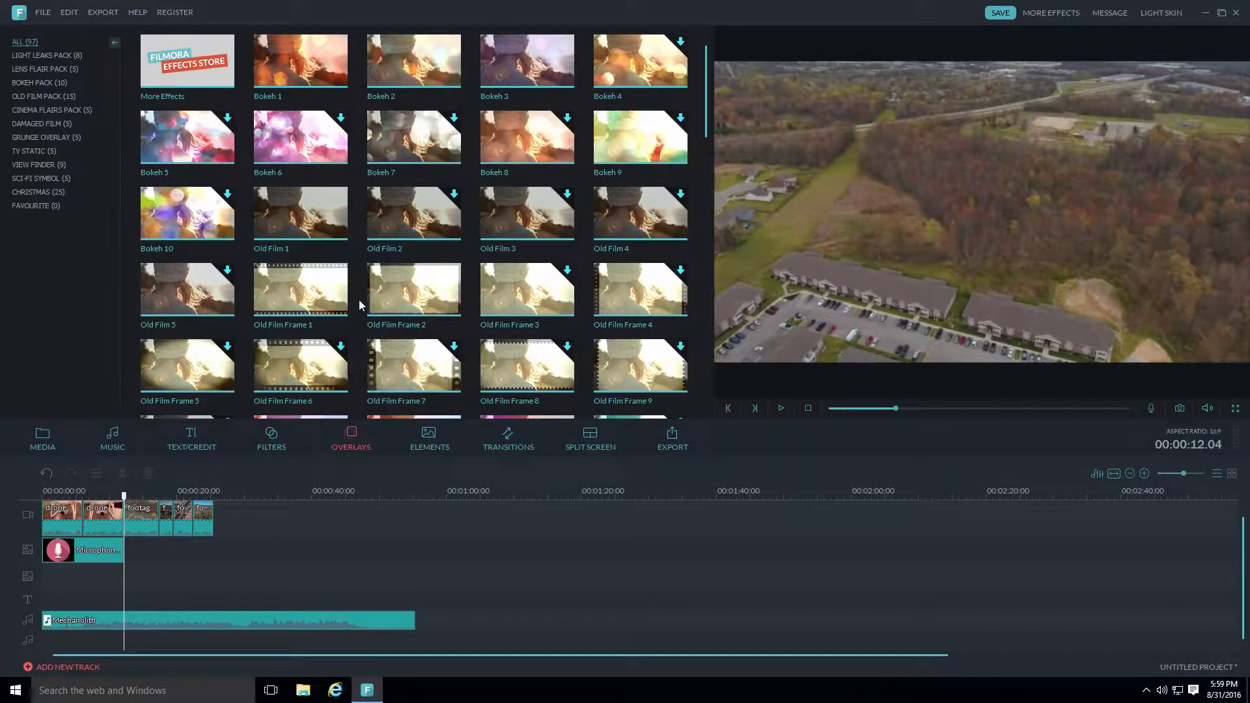
{"action": "left_click", "coordinate": [278, 76]}
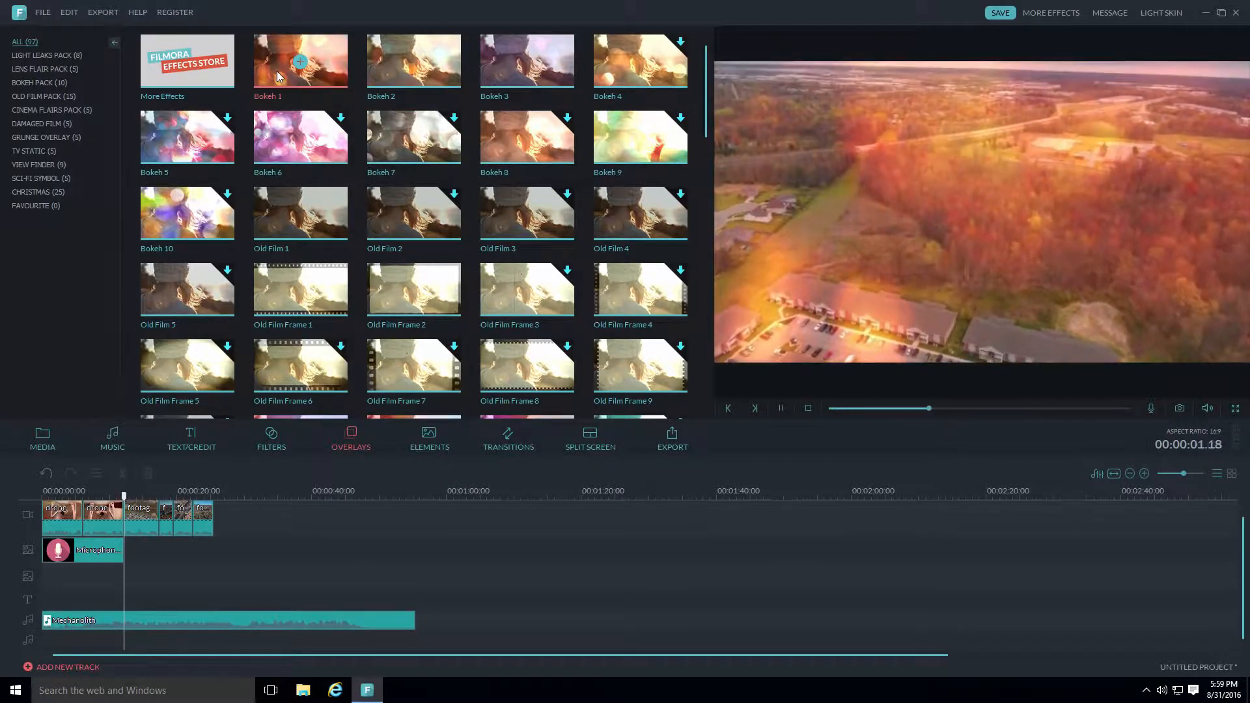
{"action": "left_click_drag", "start_coordinate": [410, 61], "coordinate": [129, 527]}
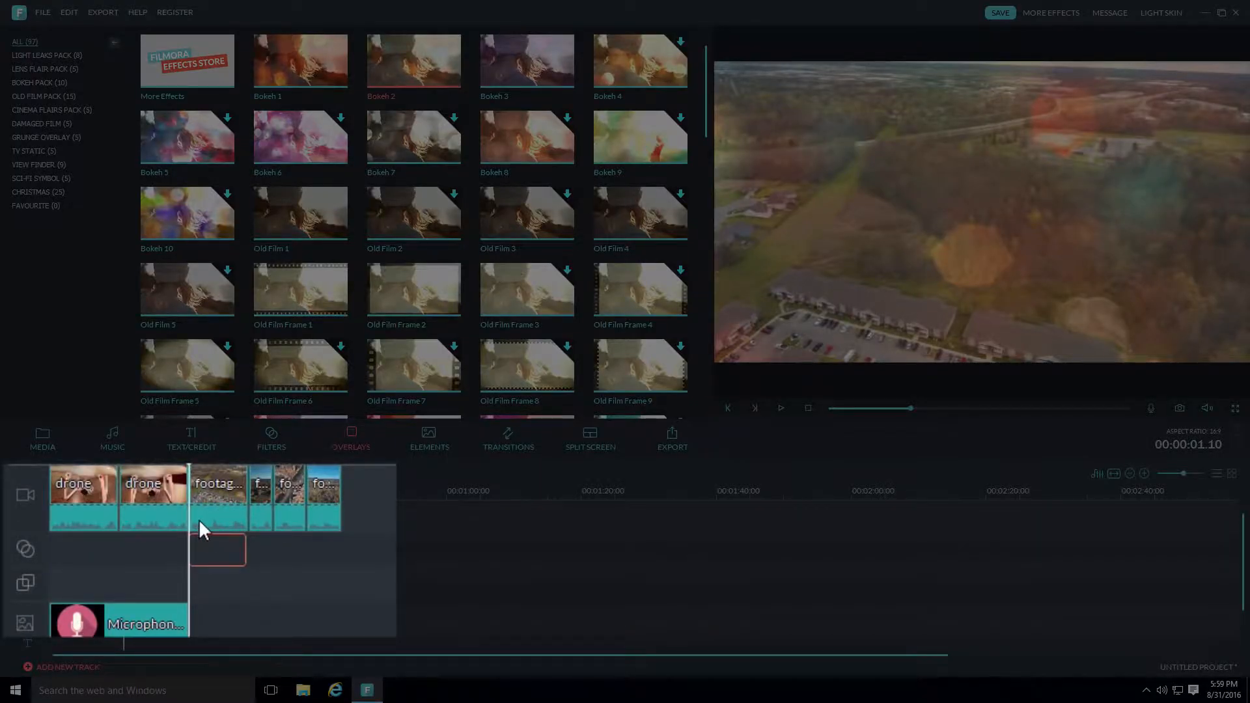
{"action": "left_click_drag", "start_coordinate": [128, 527], "coordinate": [129, 531]}
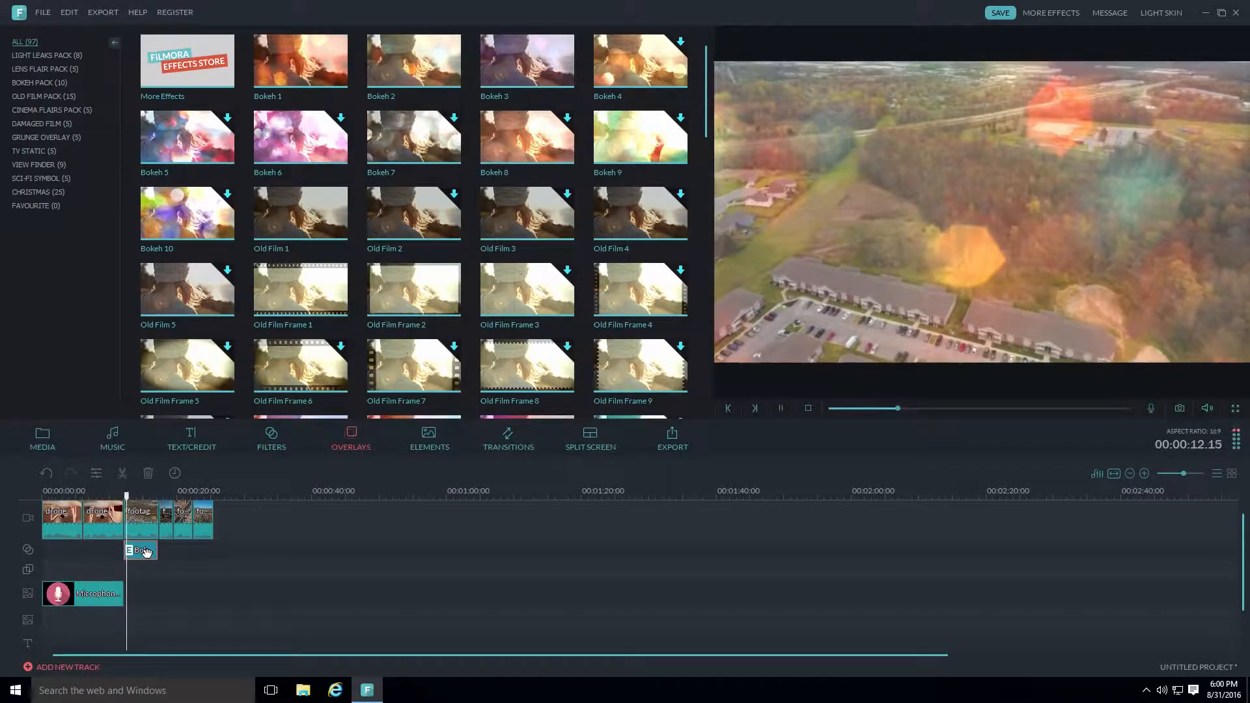
{"action": "key", "text": "ctrl+z"}
- Browse the elements library from the vacation graphics through the love and shape graphics
{"action": "left_click", "coordinate": [431, 442]}
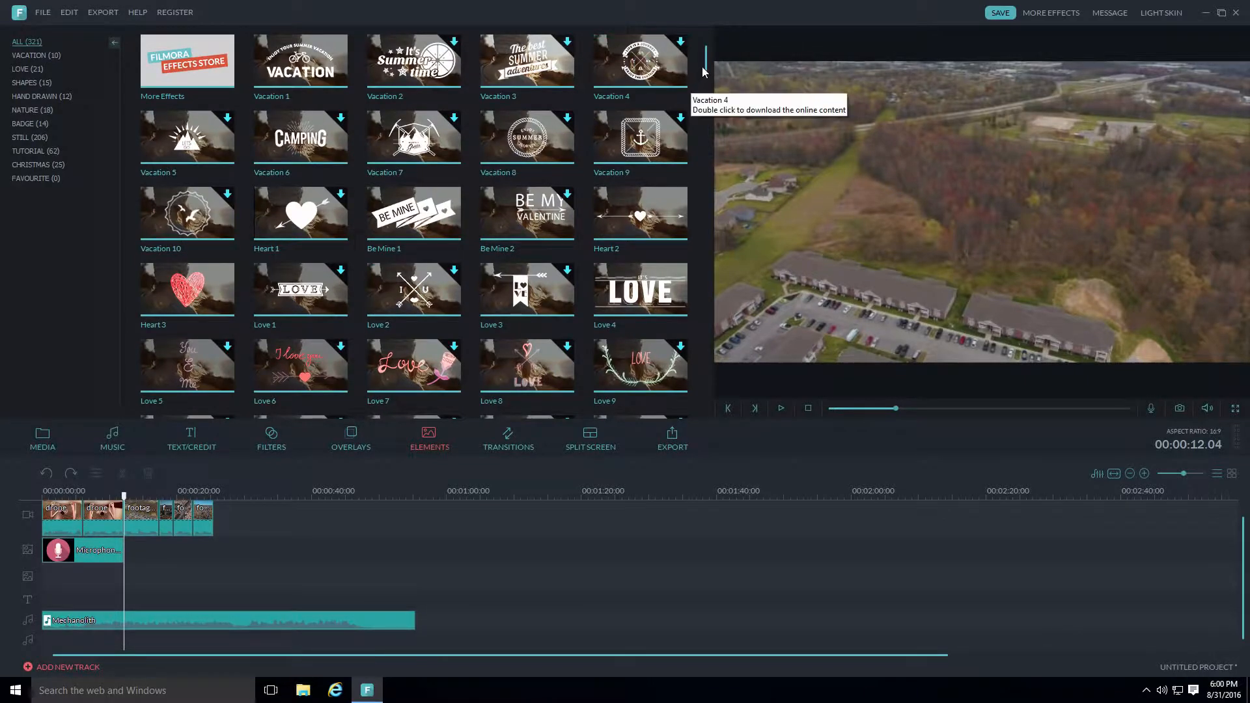
{"action": "left_click_drag", "start_coordinate": [703, 72], "coordinate": [706, 97]}
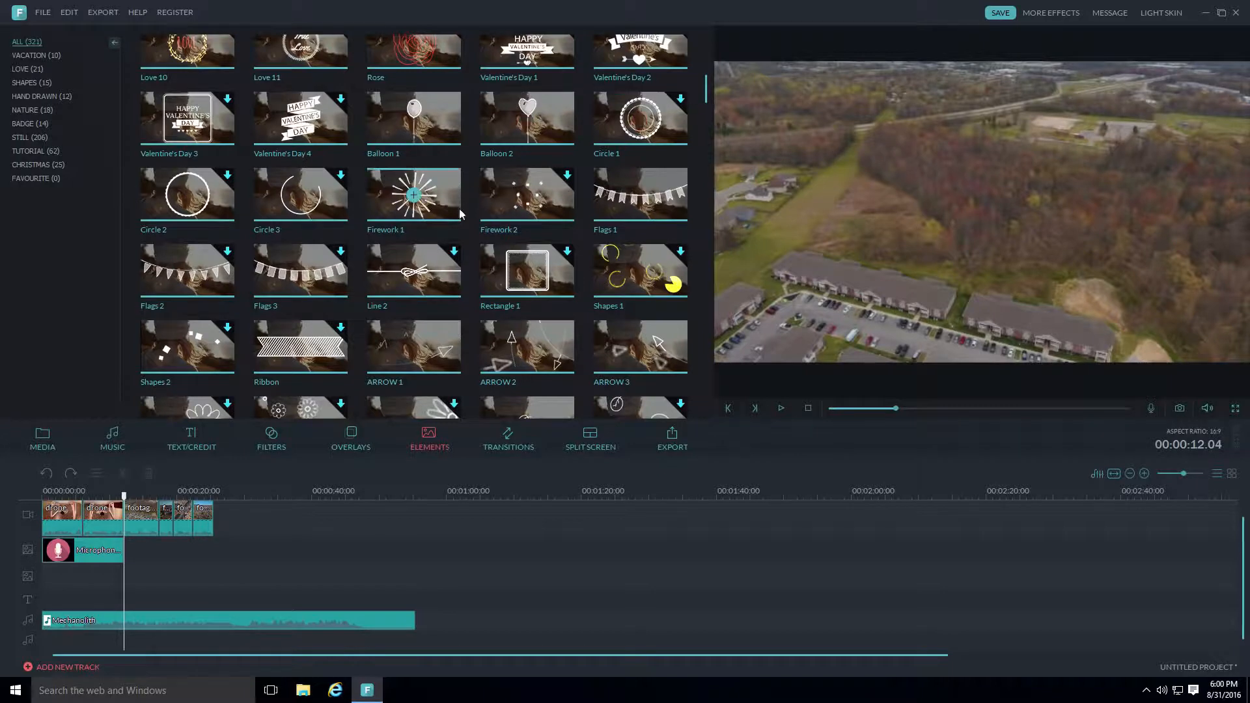
{"action": "left_click_drag", "start_coordinate": [705, 96], "coordinate": [708, 49]}
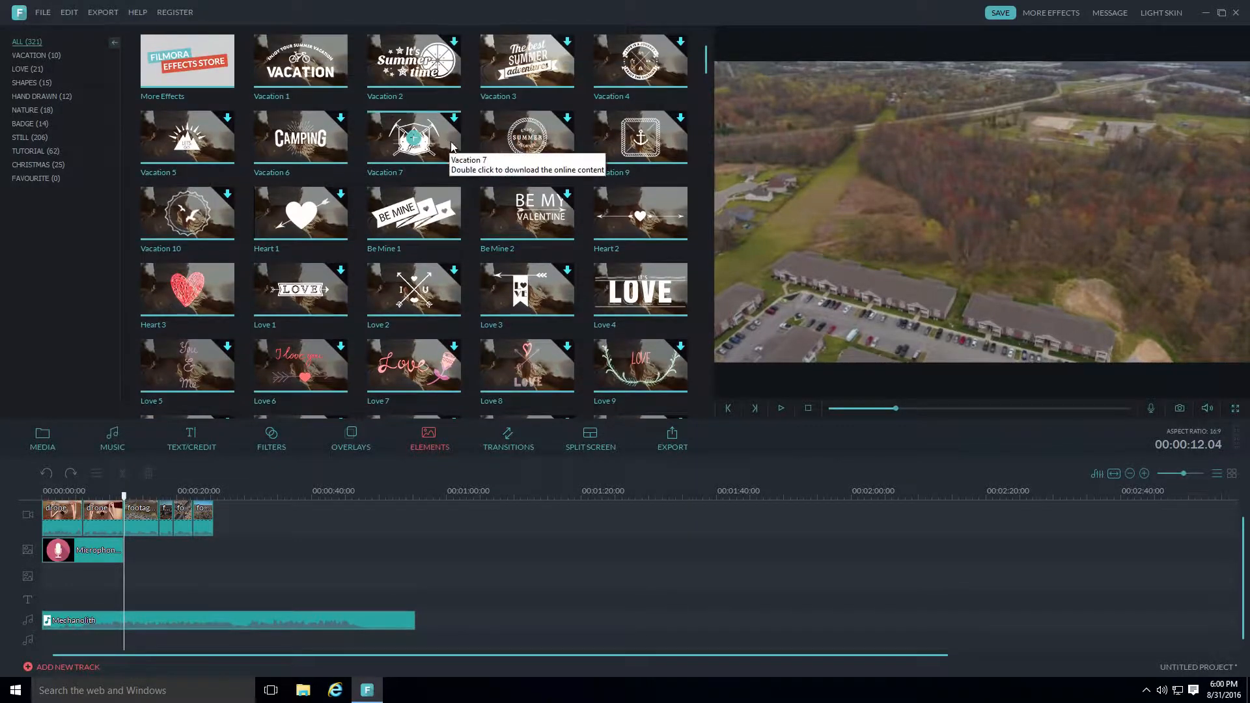
- Add a Dissolve transition between the second drone segment and the first footage segment and play it back
{"action": "left_click", "coordinate": [507, 441]}
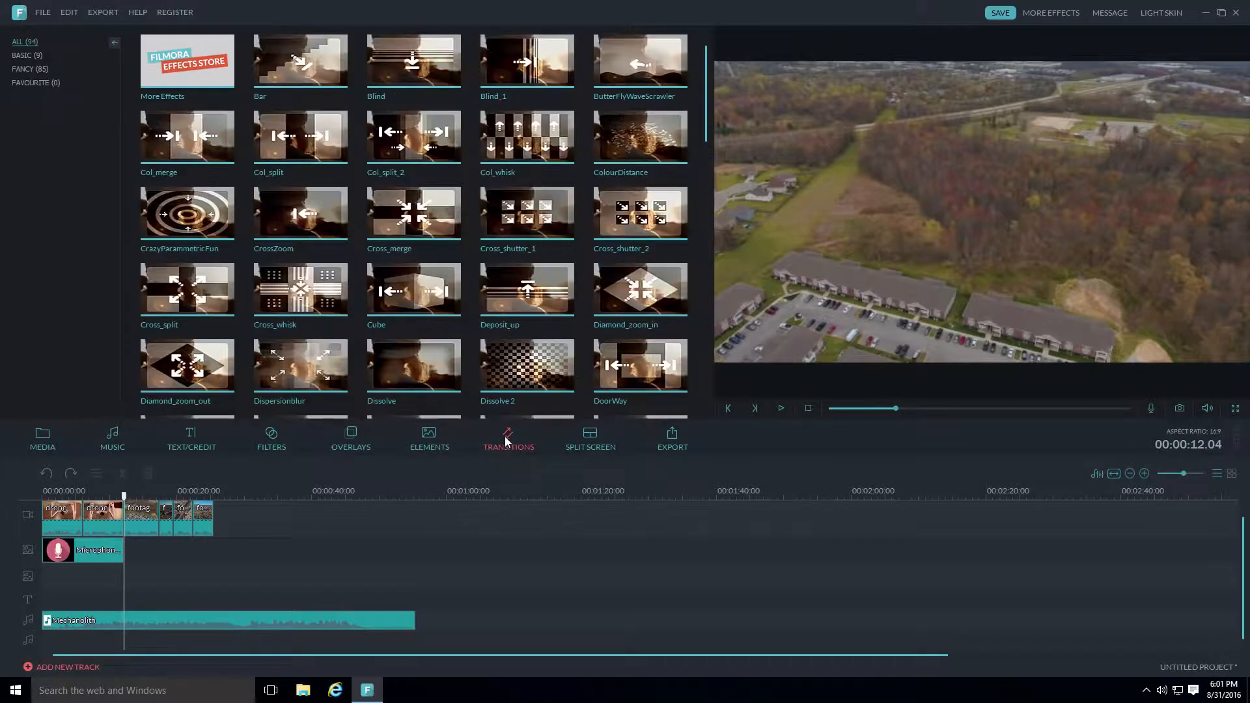
{"action": "left_click", "coordinate": [386, 374]}
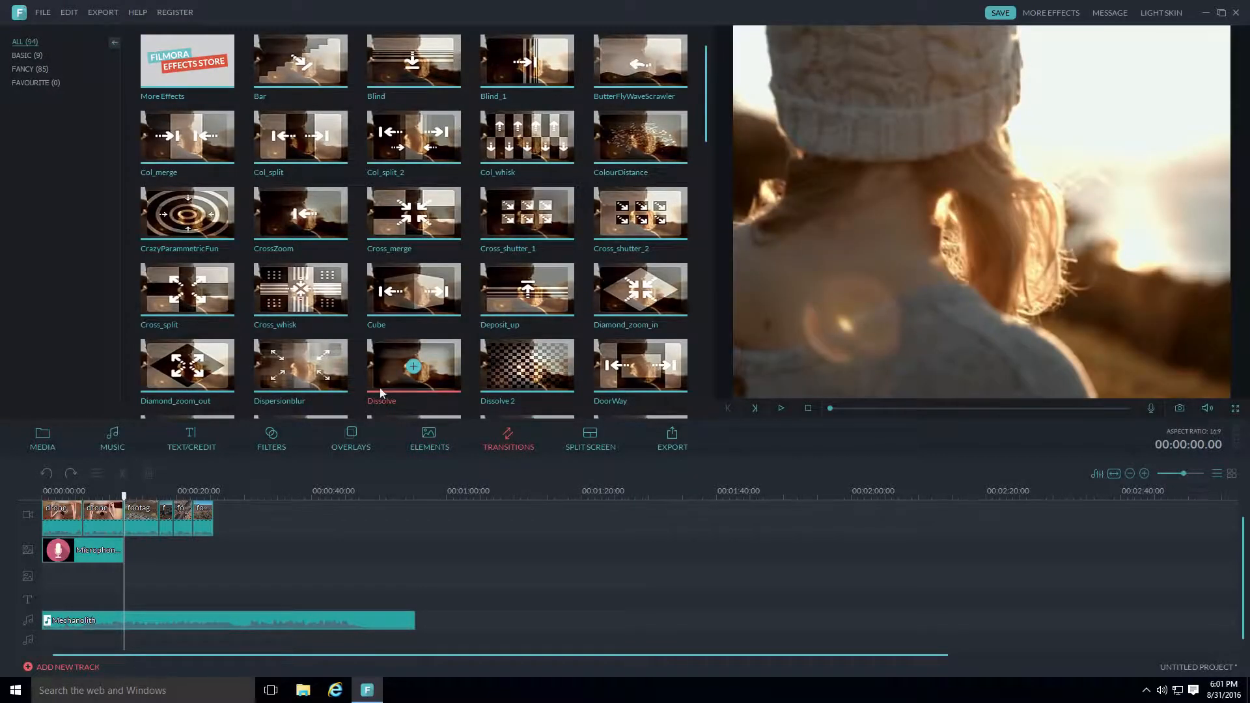
{"action": "left_click_drag", "start_coordinate": [384, 369], "coordinate": [164, 520]}
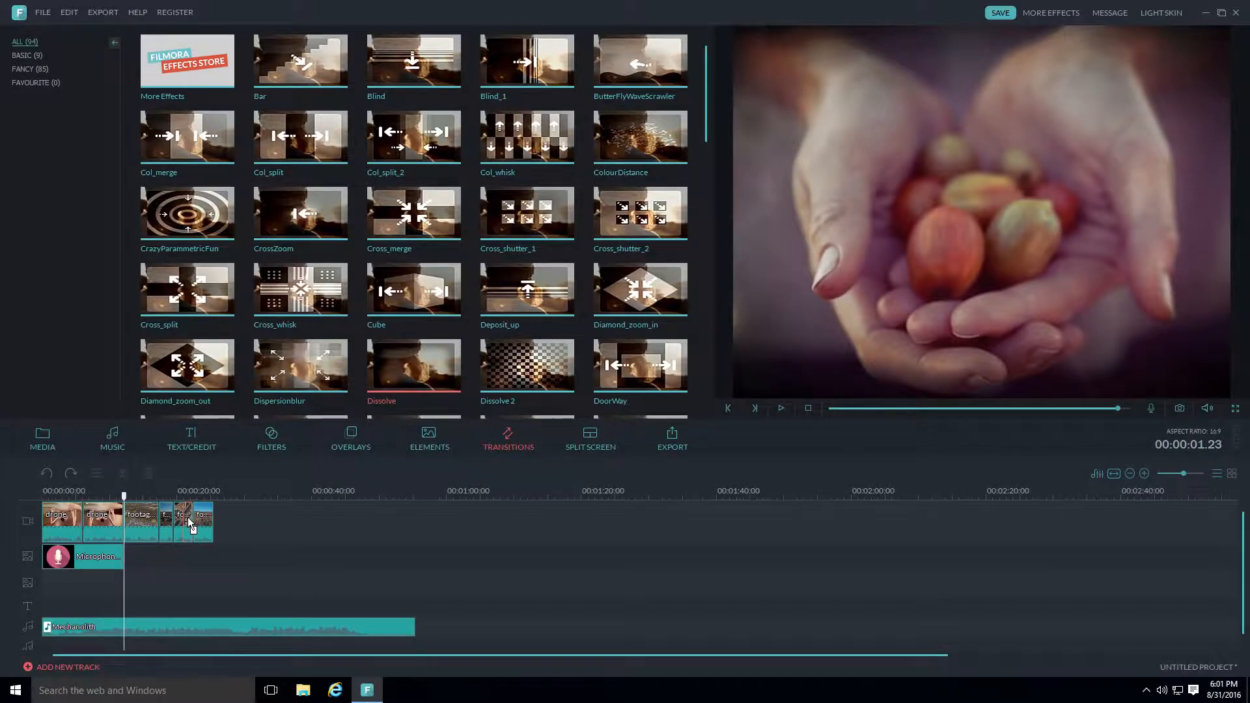
{"action": "left_click_drag", "start_coordinate": [159, 517], "coordinate": [137, 510]}
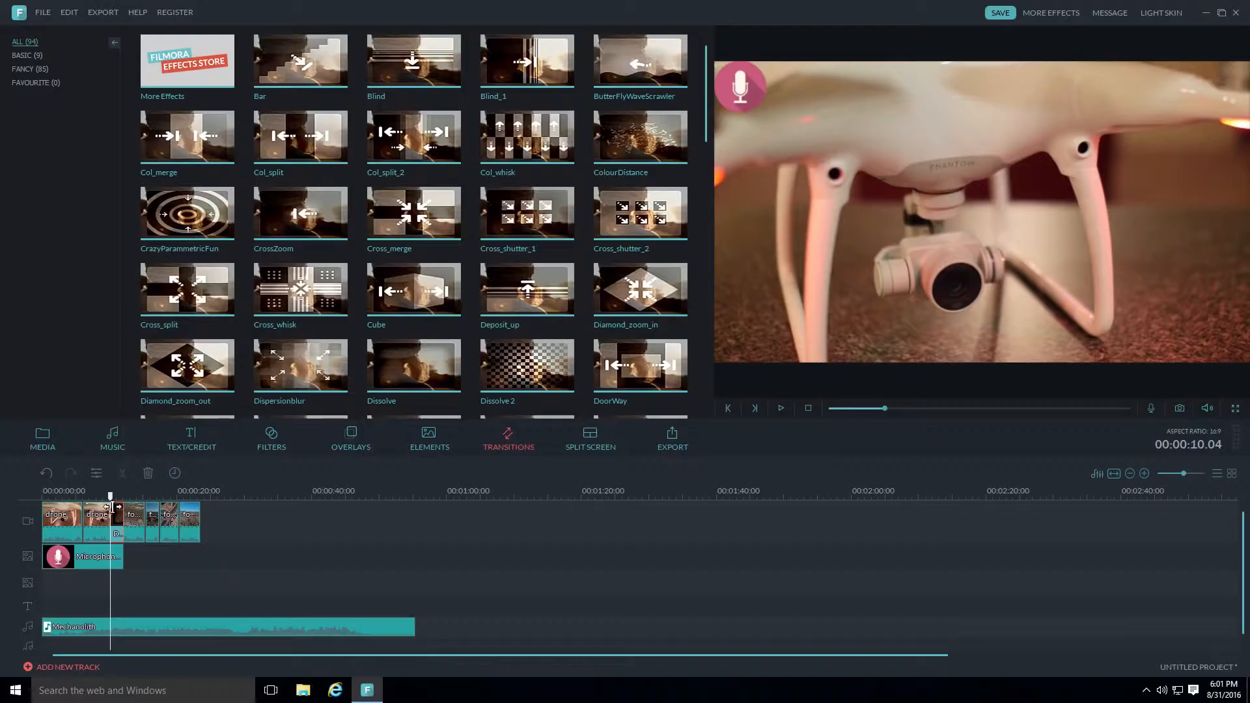
{"action": "key", "text": "space"}
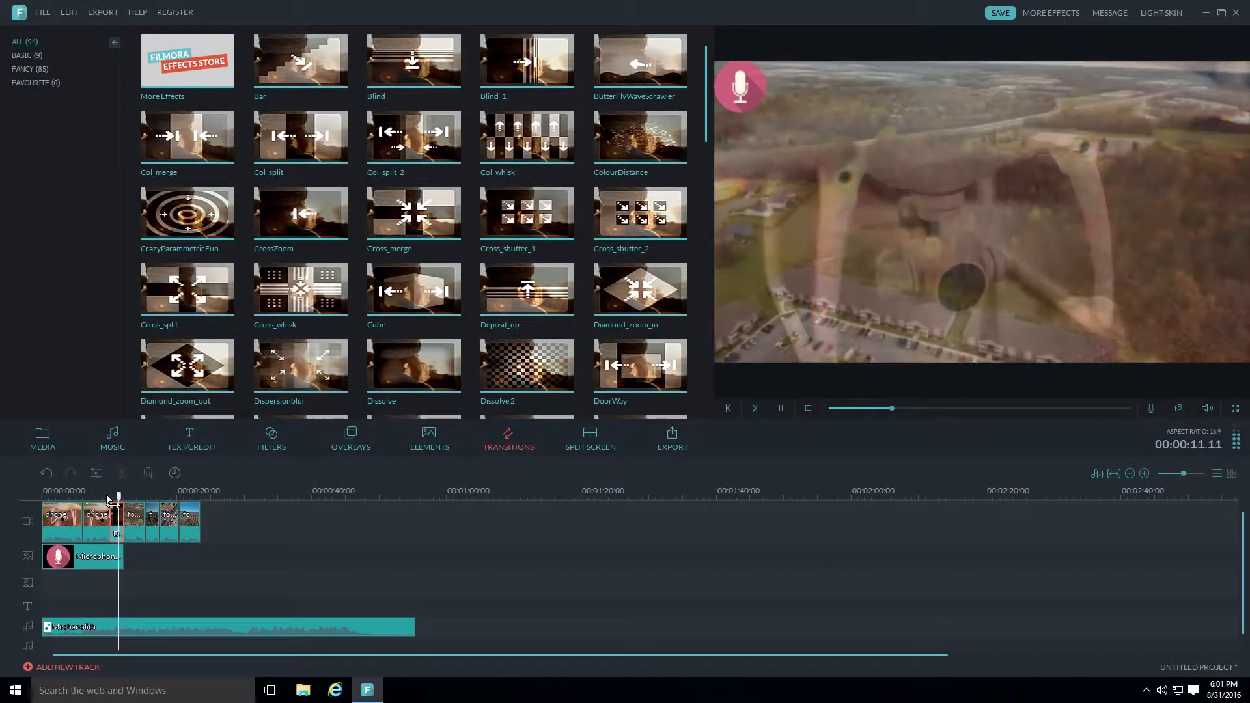
{"action": "key", "text": "space"}
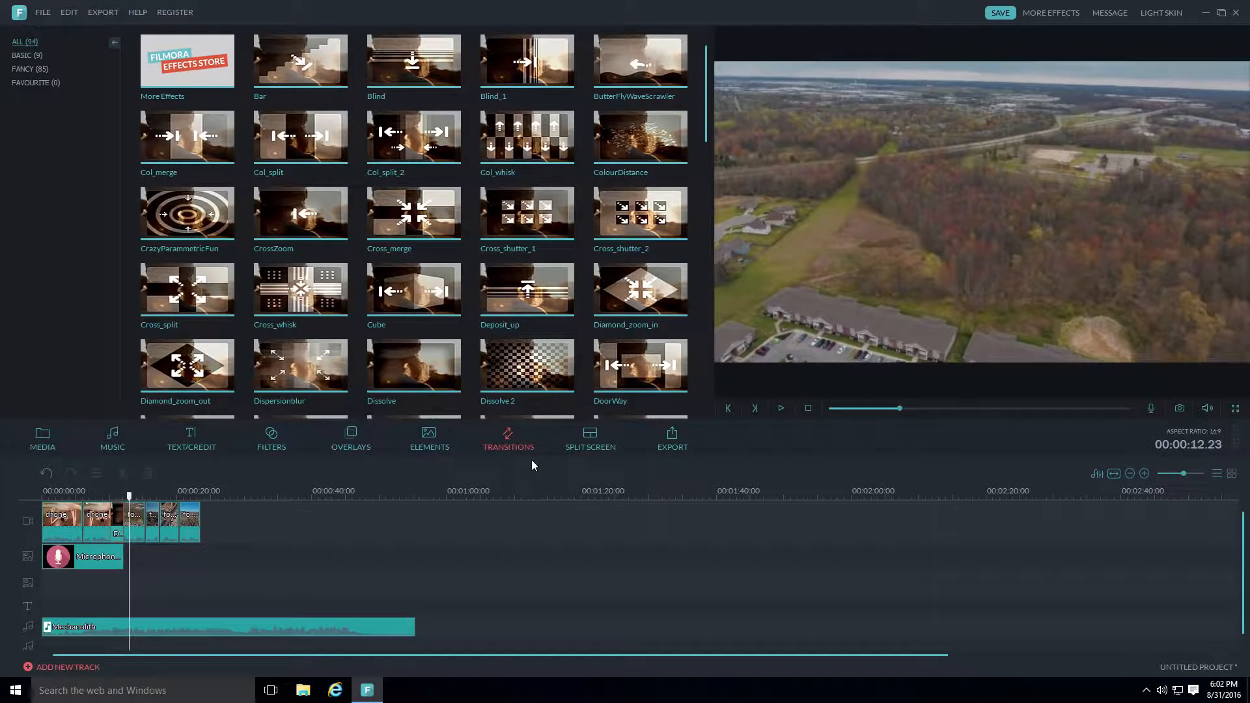
- Show the available split-screen layouts
{"action": "left_click", "coordinate": [591, 443]}
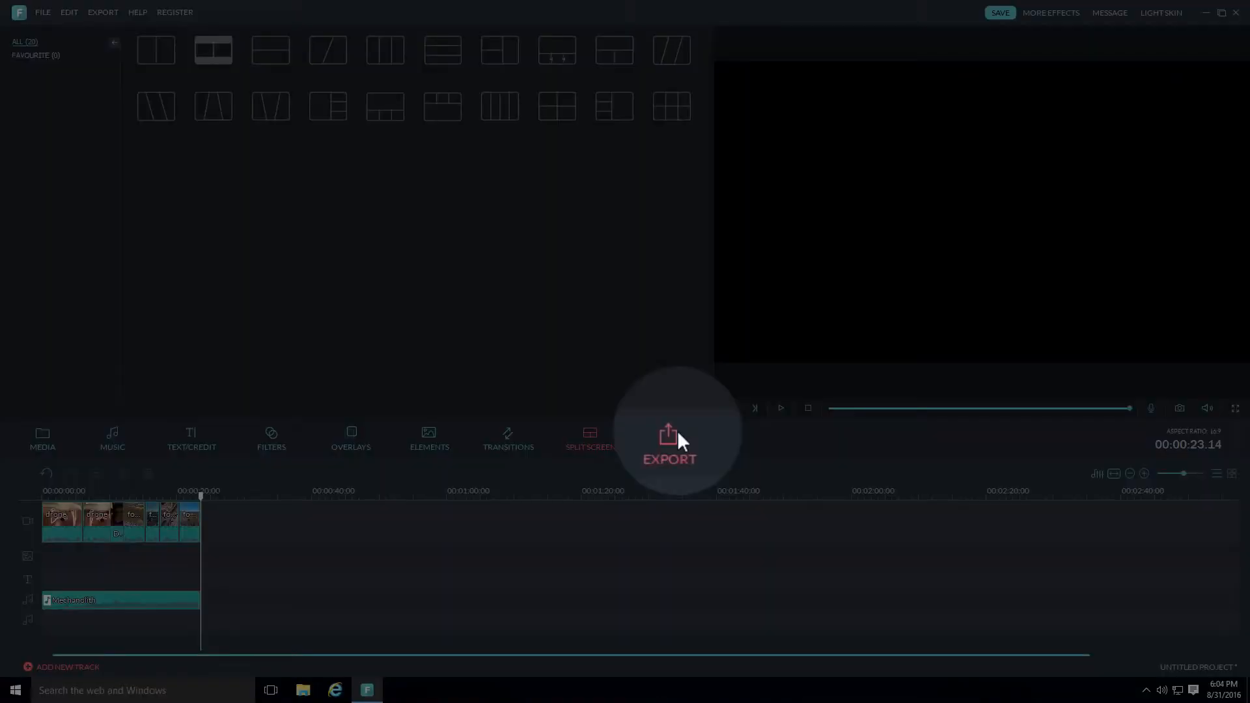
- Set up an MP4 export named Mic-Review with Best quality and a resolution of 1920*1080
{"action": "left_click", "coordinate": [674, 433]}
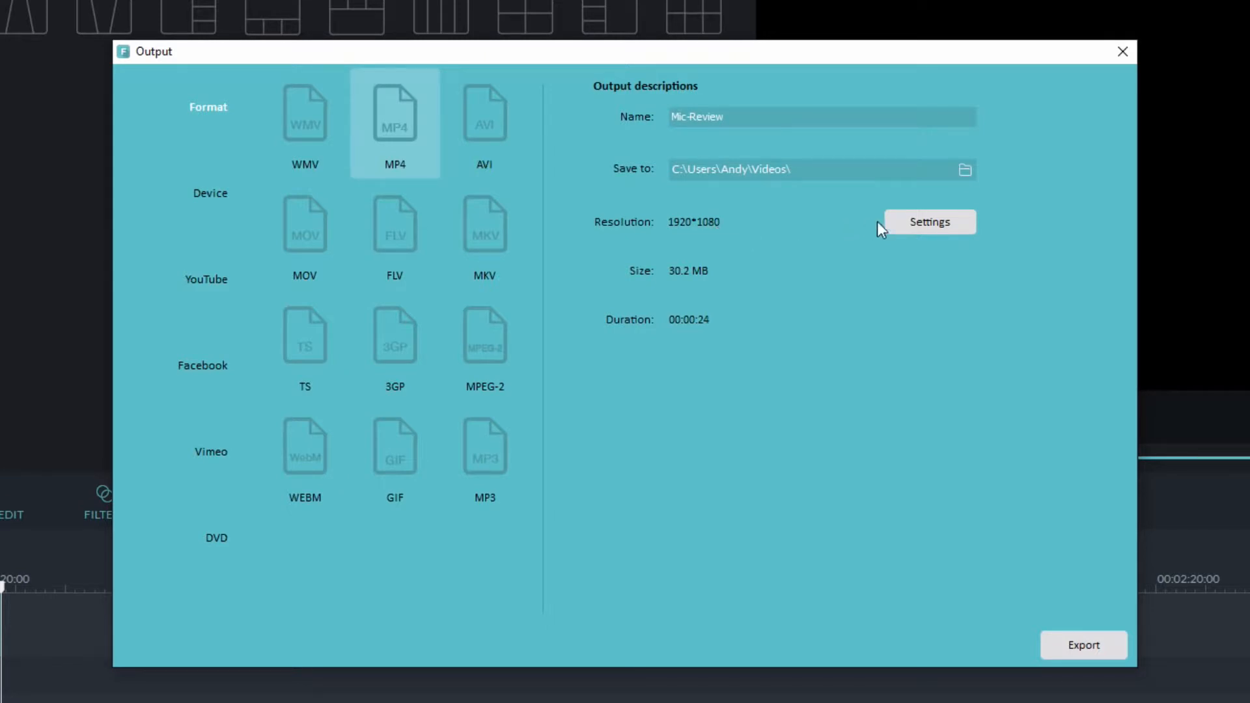
{"action": "left_click", "coordinate": [928, 218]}
{"action": "left_click", "coordinate": [796, 297]}
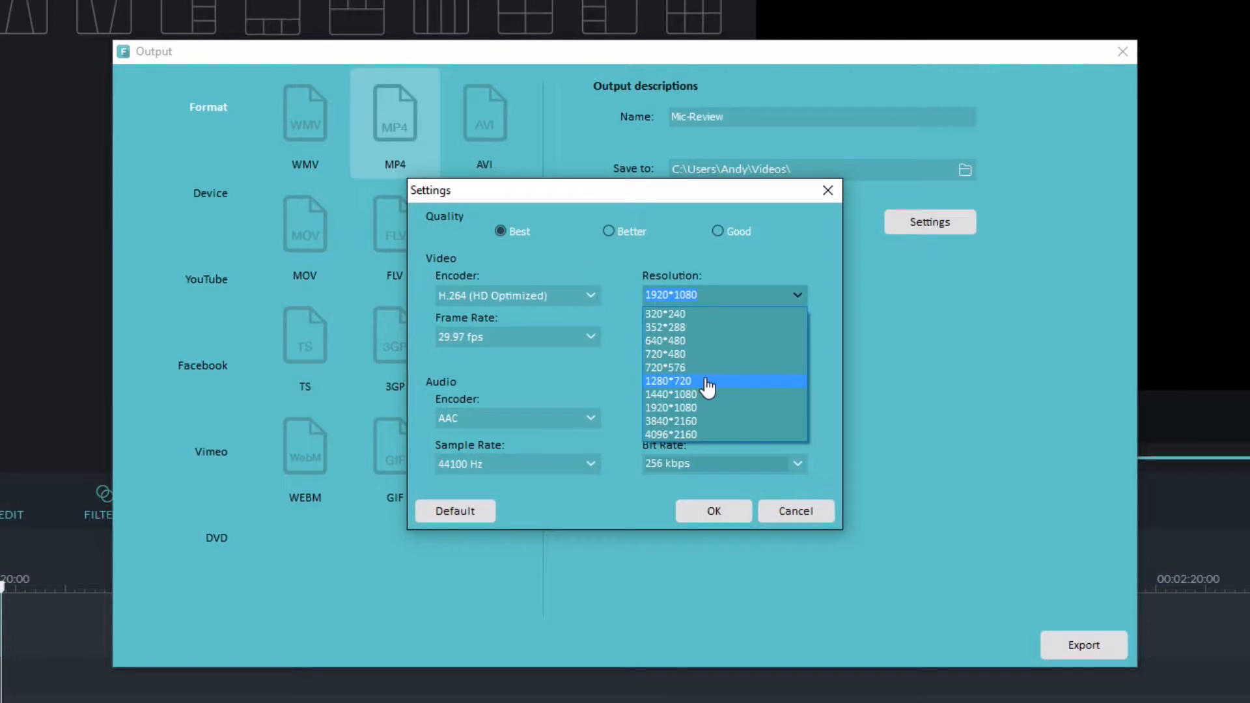
{"action": "left_click", "coordinate": [815, 233]}
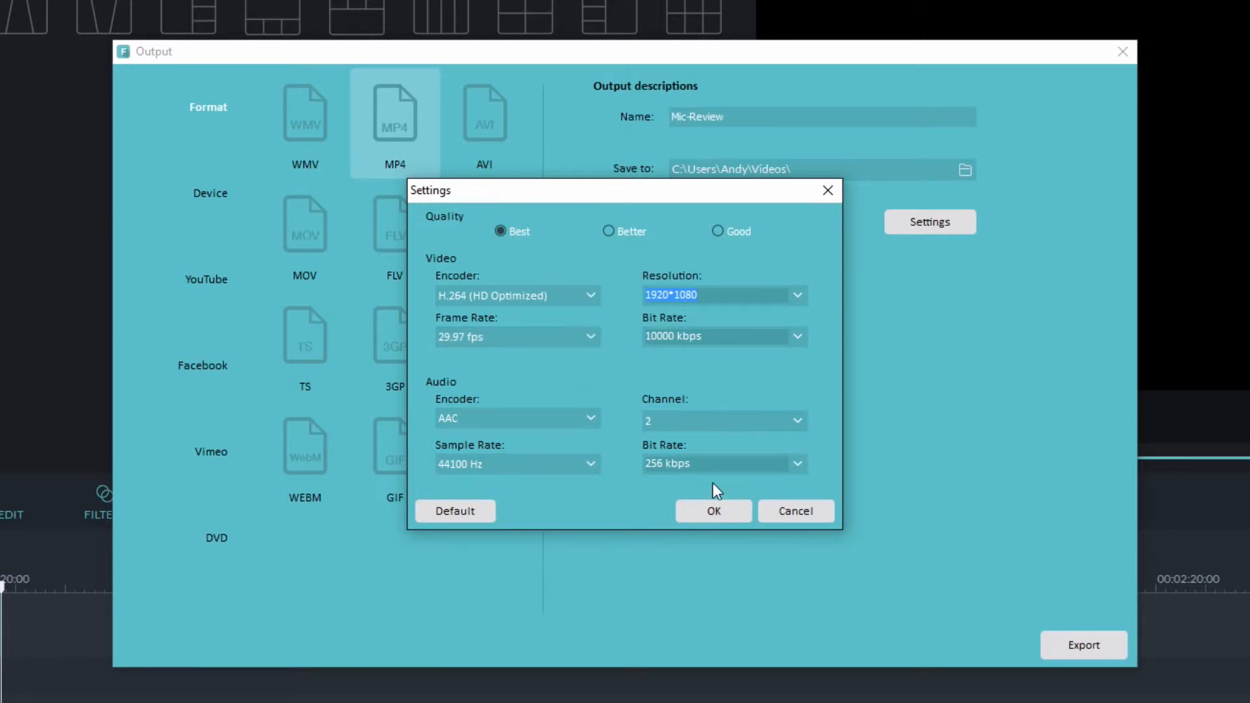
{"action": "left_click", "coordinate": [719, 511]}
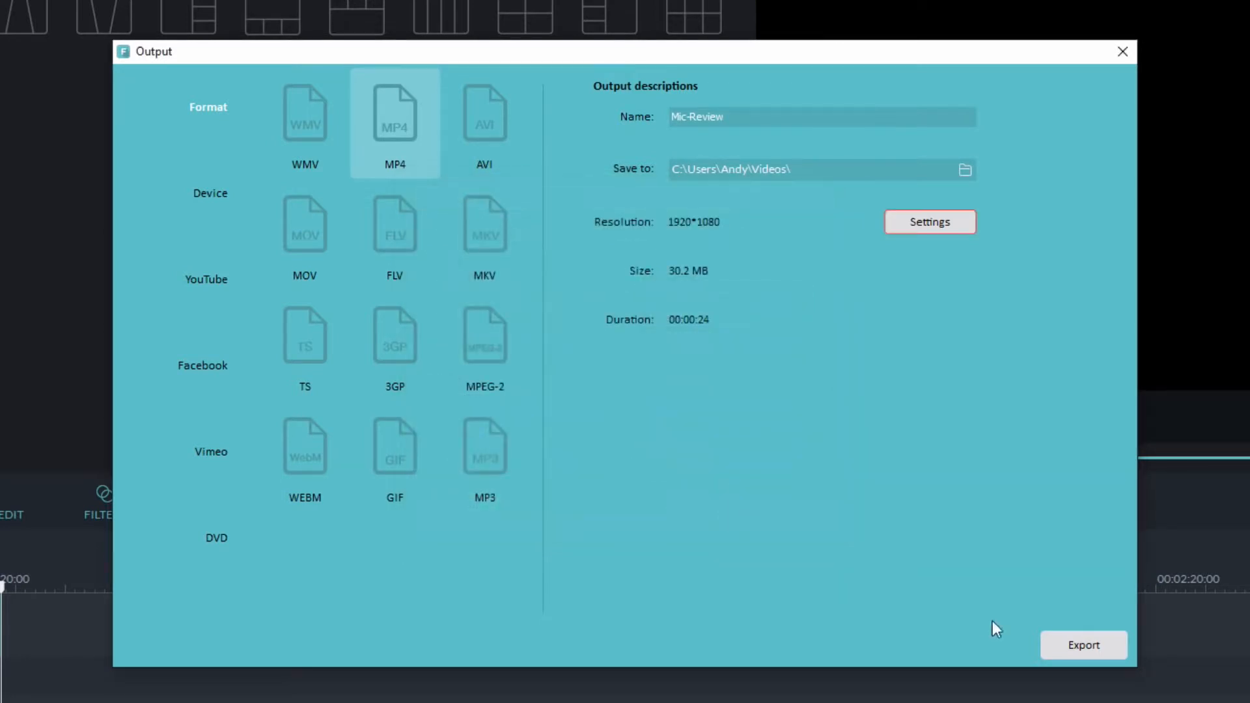
- Export the movie and open the folder that contains the finished file
{"action": "left_click", "coordinate": [1060, 644]}
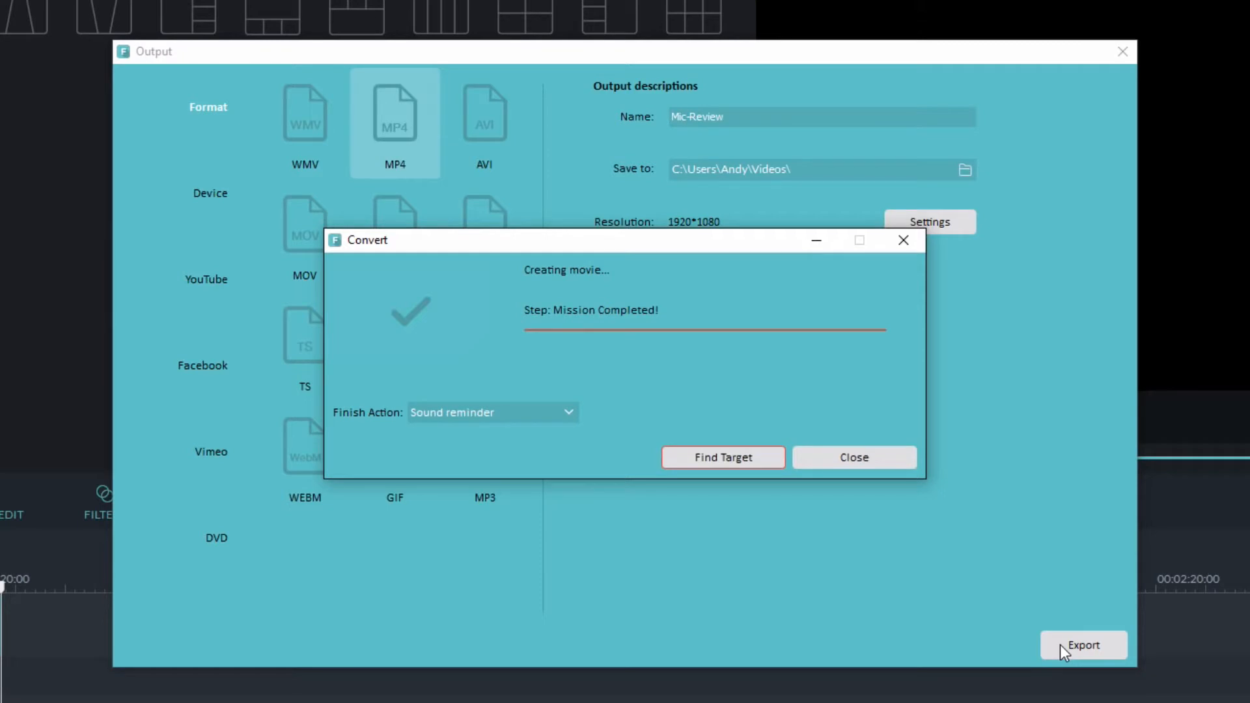
{"action": "left_click", "coordinate": [768, 459]}
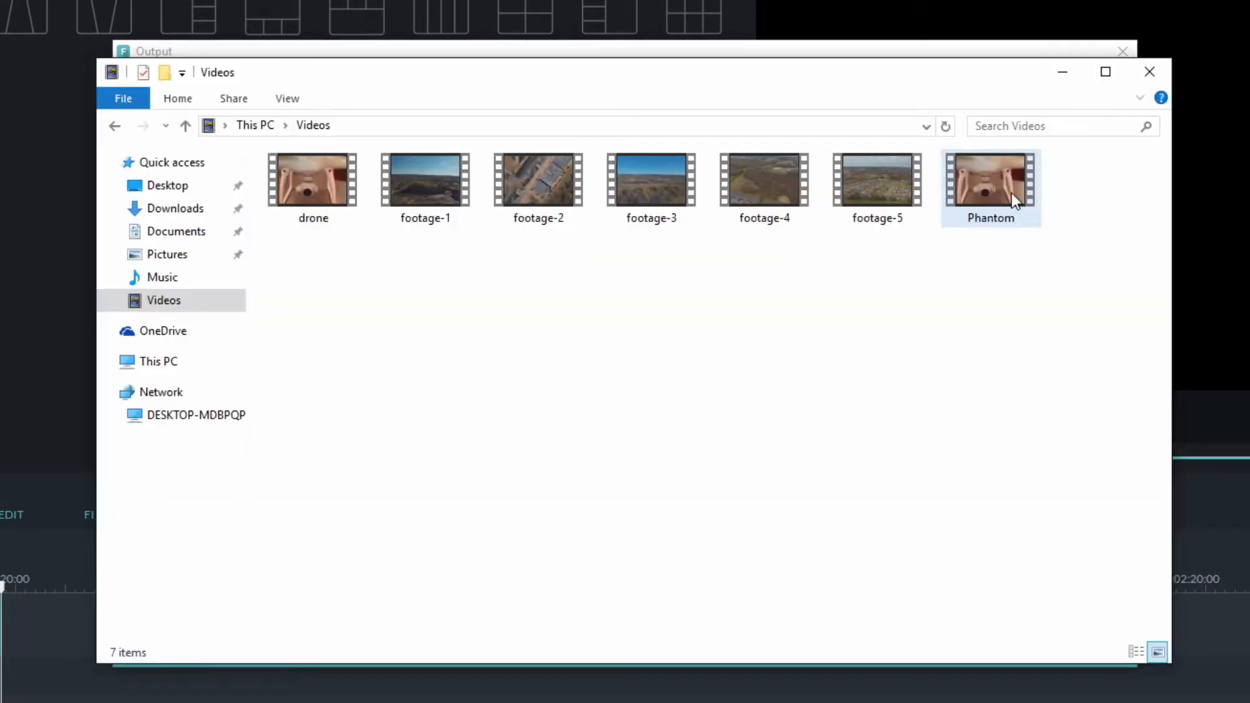